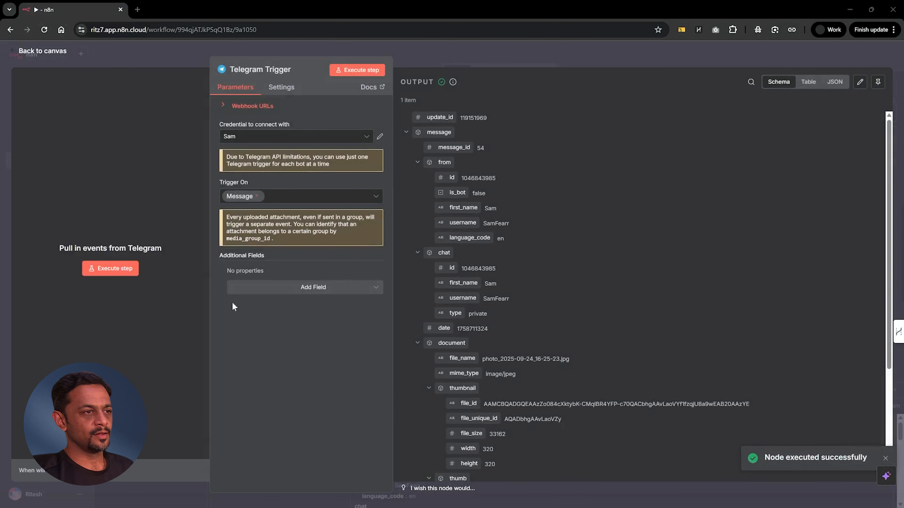
# - Add an AI Agent node connected to the Telegram Trigger's output on the Log_Book canvas
pyautogui.scroll(-4, 640, 285)
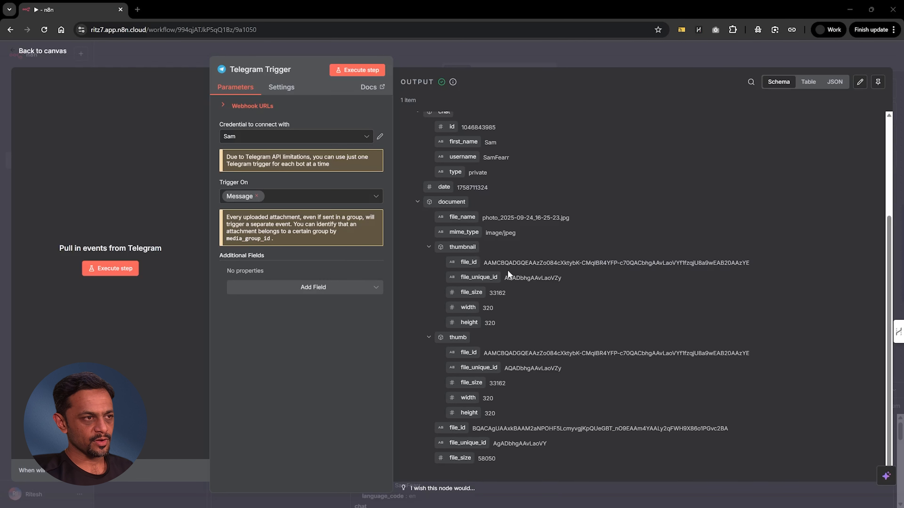
pyautogui.click(505, 49)
pyautogui.moveTo(231, 165); pyautogui.dragTo(163, 157)
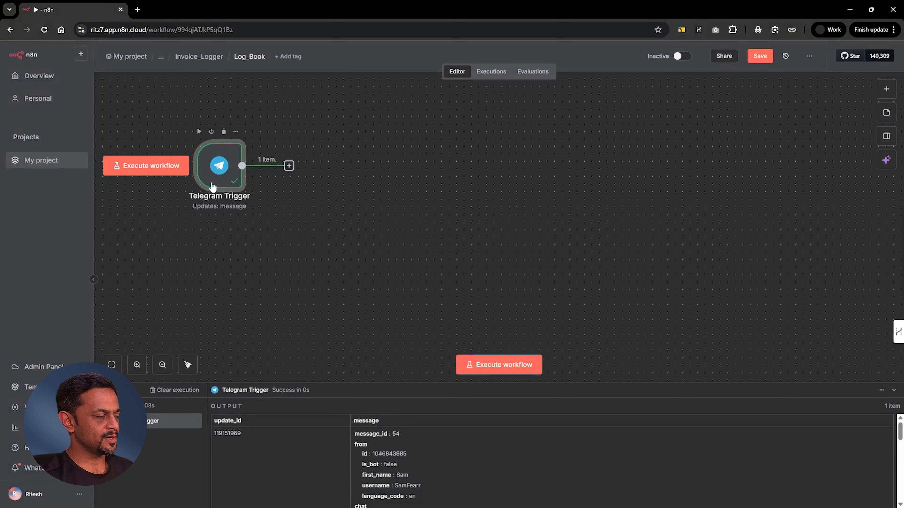
pyautogui.click(288, 168)
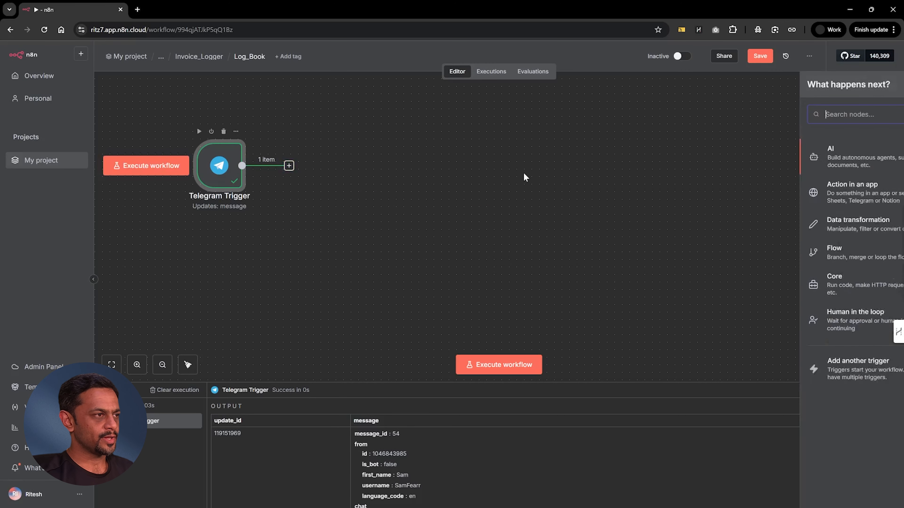
pyautogui.write('ai age')
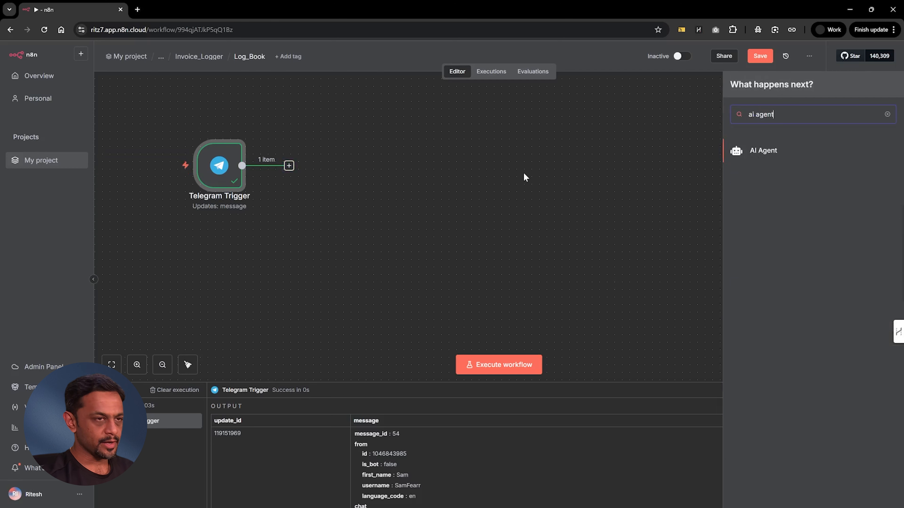
pyautogui.click(763, 157)
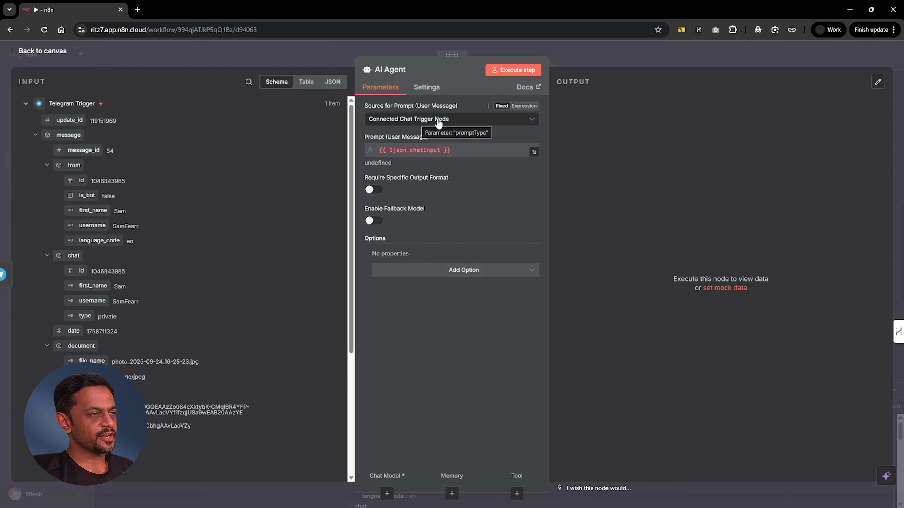
# - Set the AI Agent's prompt source to Define below and enter "Execute the task" as the user message
pyautogui.click(427, 122)
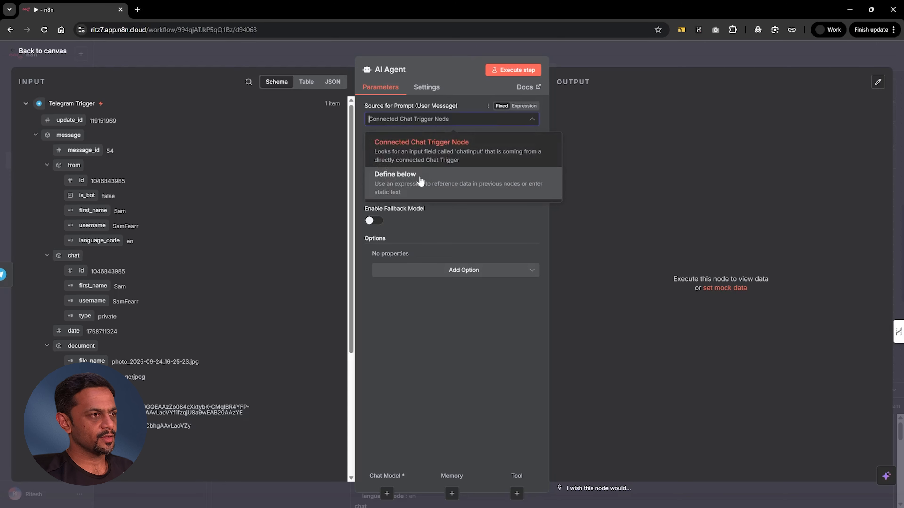
pyautogui.click(421, 181)
pyautogui.write('Execute the task')
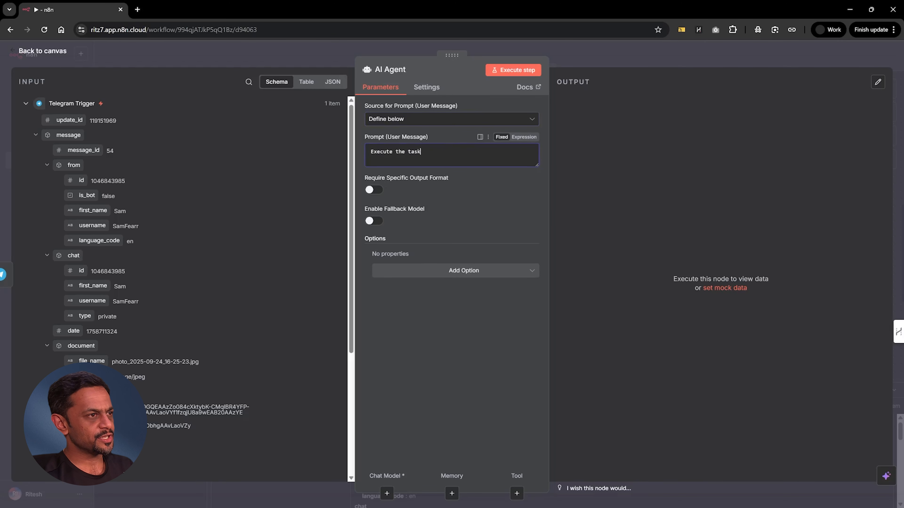
# - Add a System Message option to the AI Agent and paste in the prepared classifier prompt as an expression
pyautogui.click(432, 272)
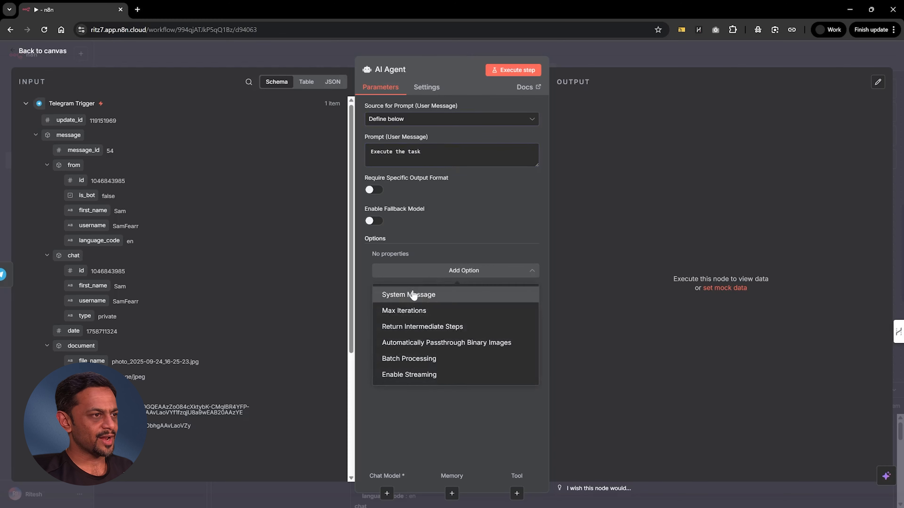
pyautogui.click(402, 295)
pyautogui.hotkey('ctrl', 'a')
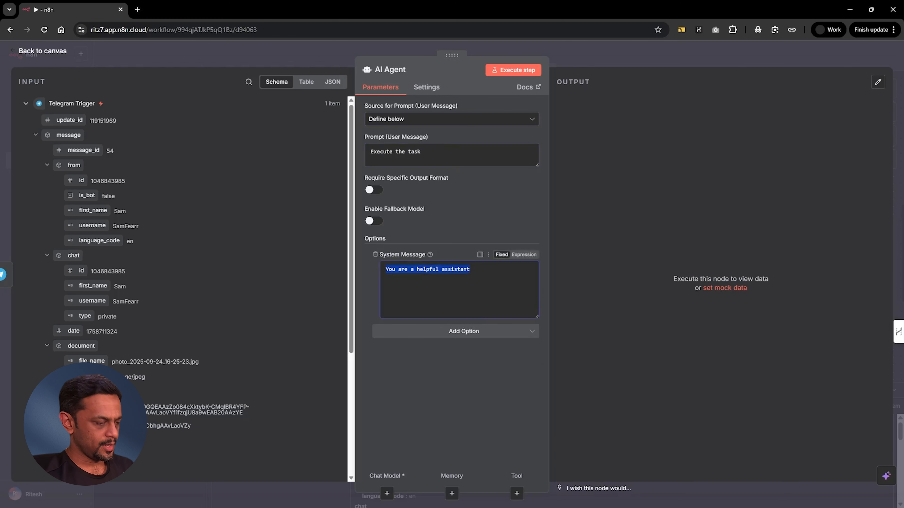
pyautogui.hotkey('ctrl', 'v')
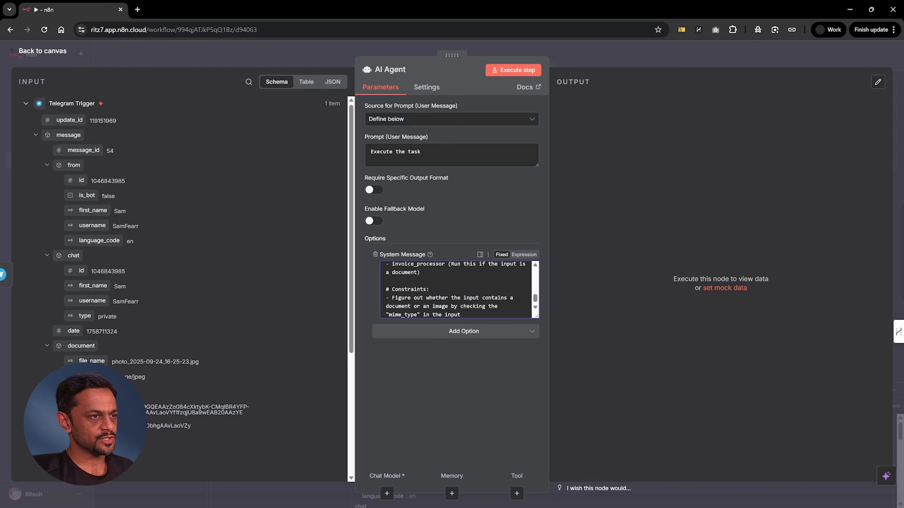
pyautogui.click(523, 255)
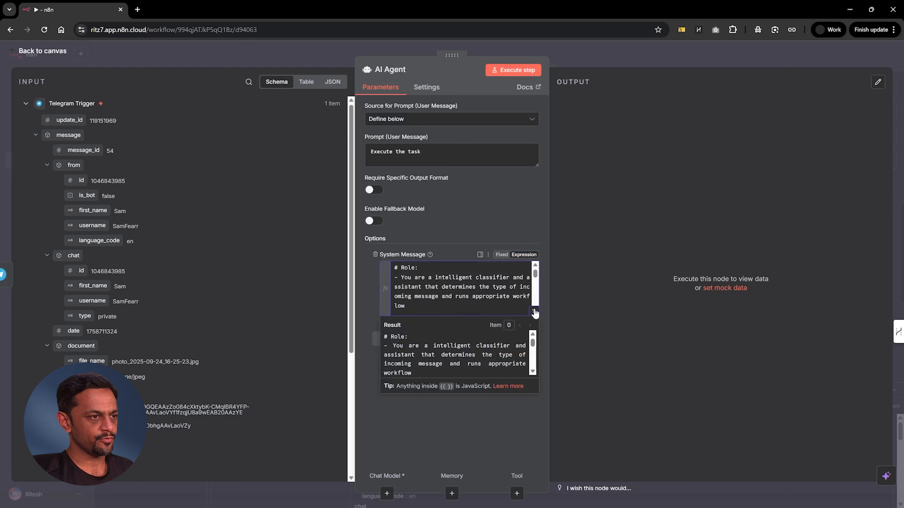
pyautogui.click(534, 312)
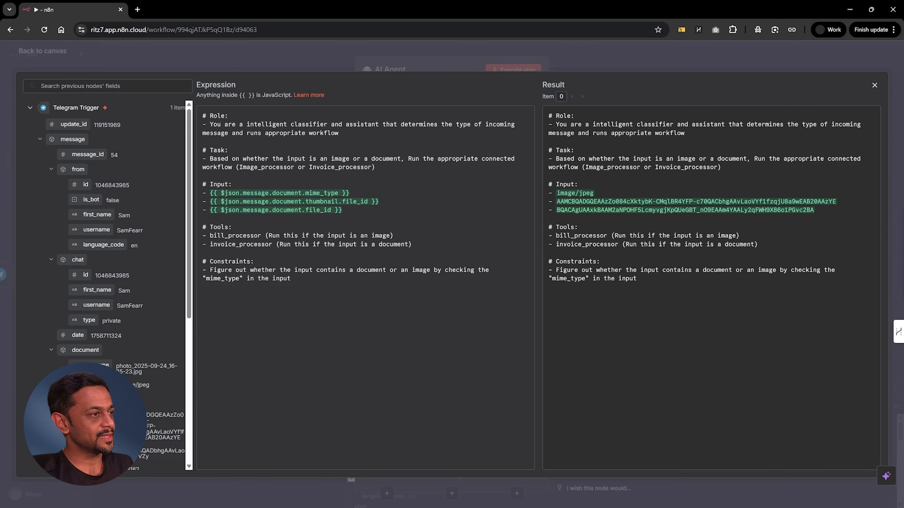
pyautogui.click(327, 73)
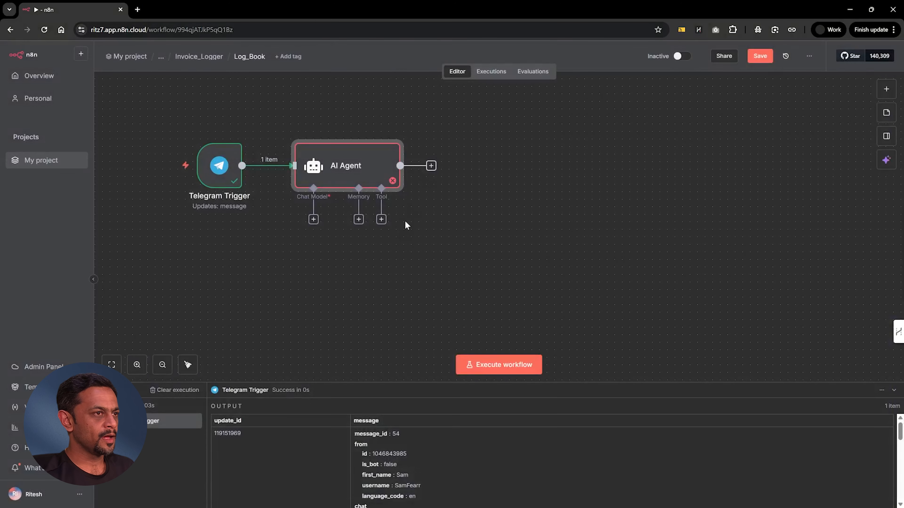
# - Attach a Google Gemini Chat Model to the AI Agent as its chat model
pyautogui.click(313, 220)
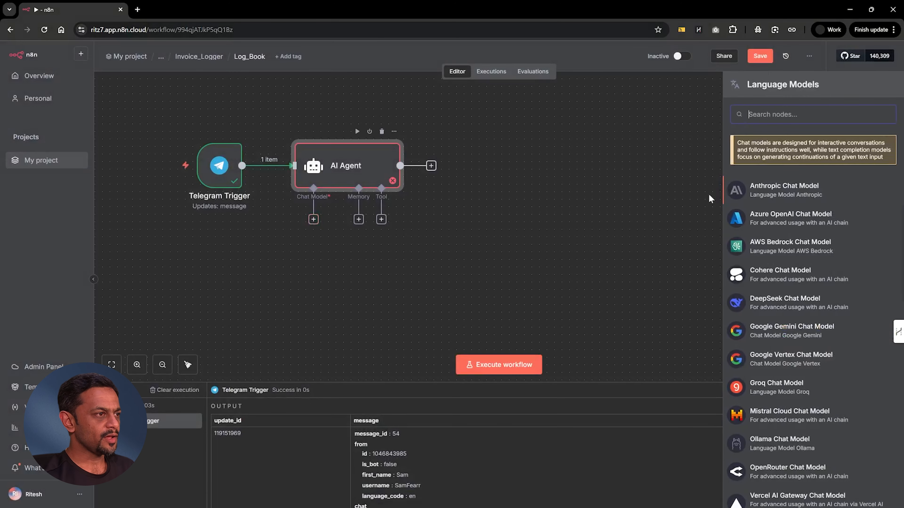
pyautogui.write('gem')
pyautogui.click(776, 158)
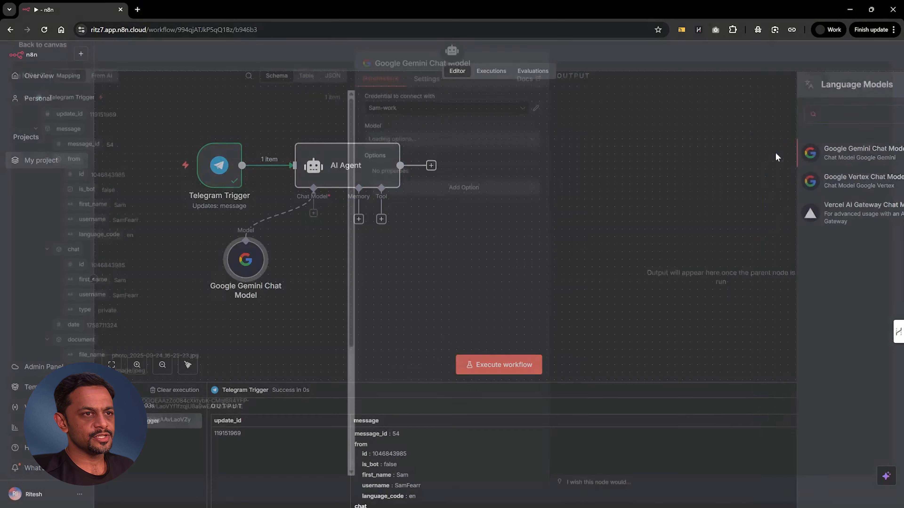
pyautogui.click(580, 48)
# - Attach a Simple Memory node to the AI Agent, with its session ID defined below and the key {{ $json.update_id }}
pyautogui.click(359, 219)
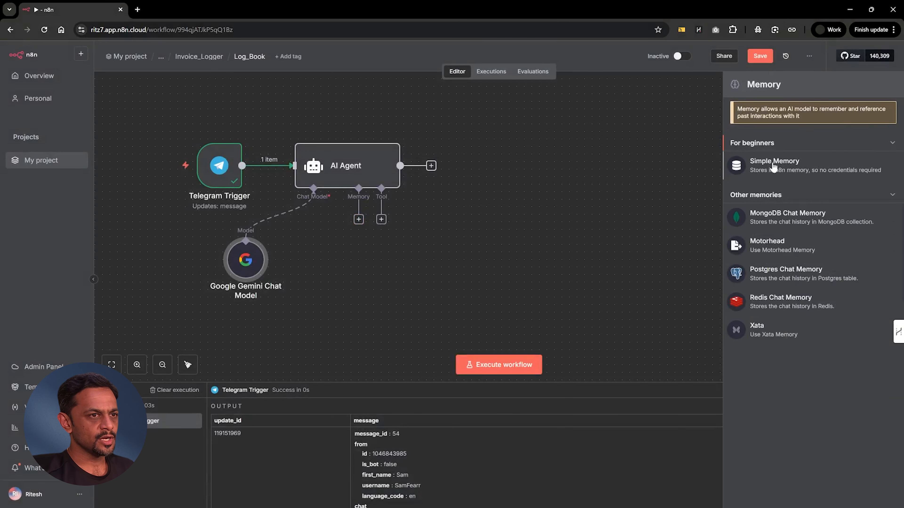
pyautogui.click(747, 165)
pyautogui.click(391, 123)
pyautogui.click(394, 178)
pyautogui.moveTo(69, 120); pyautogui.dragTo(386, 154)
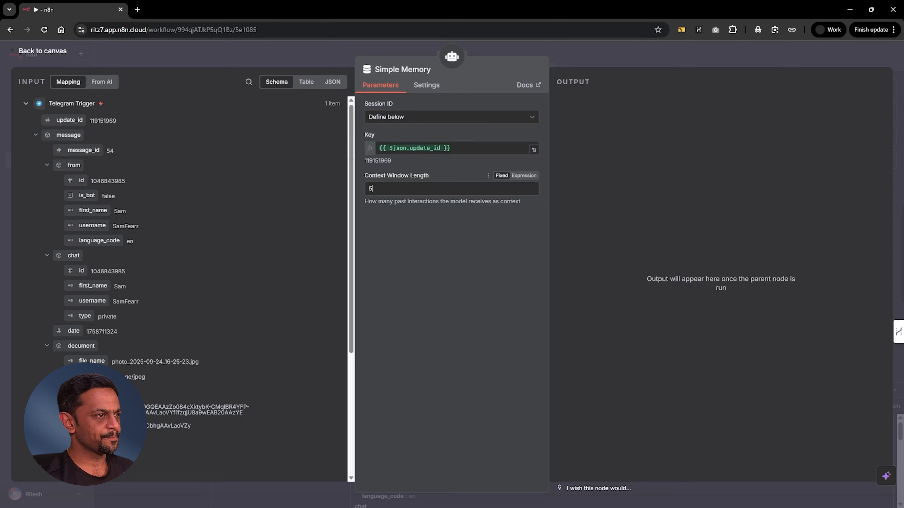
pyautogui.click(575, 66)
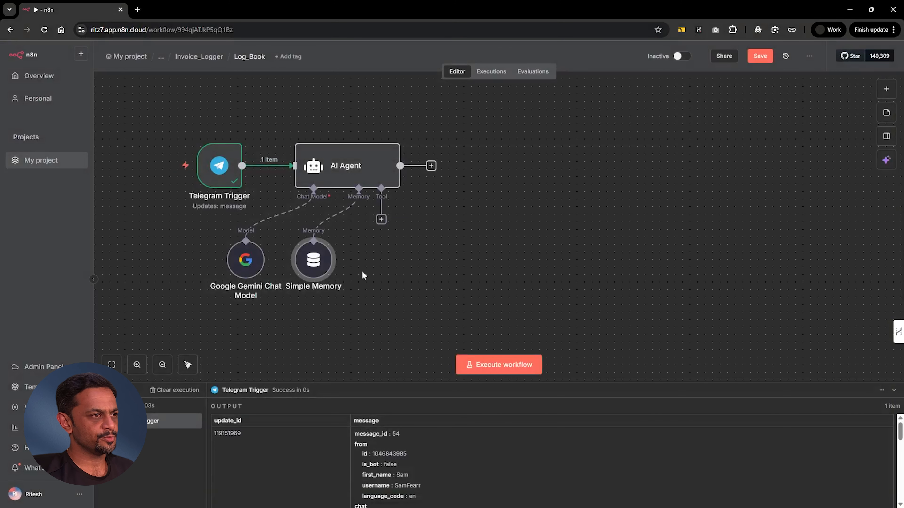
pyautogui.moveTo(297, 265); pyautogui.dragTo(304, 263)
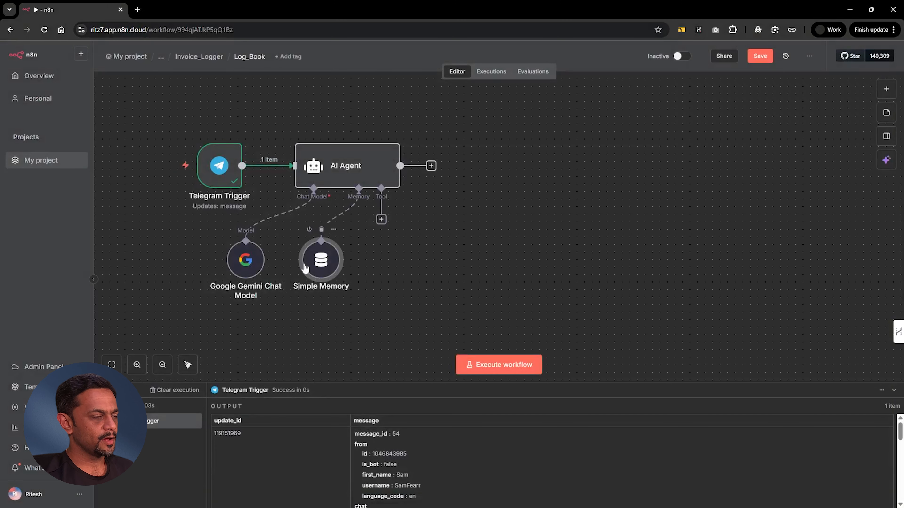
# - Attach a Call n8n Workflow Tool to the AI Agent's tool connection
pyautogui.click(381, 220)
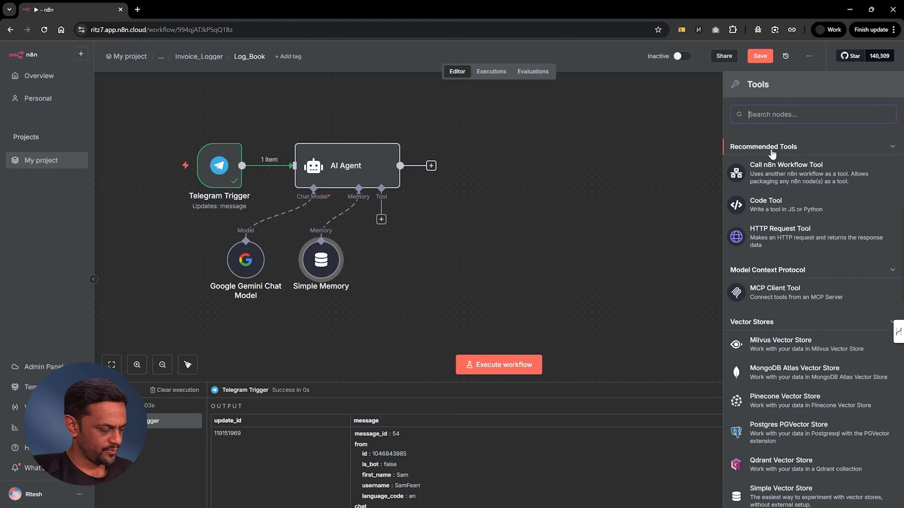
pyautogui.write('wotrk')
pyautogui.press('BackSpace')
pyautogui.press('BackSpace')
pyautogui.press('BackSpace')
pyautogui.write('rk')
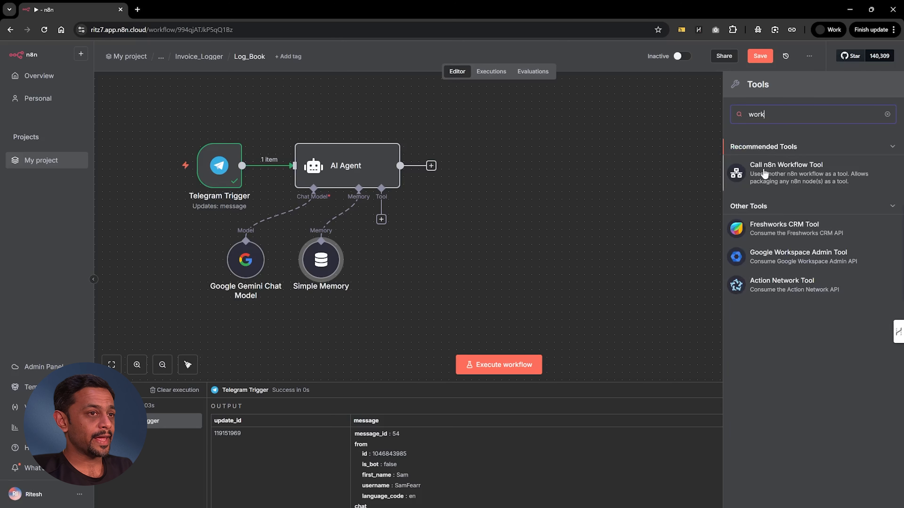
pyautogui.click(764, 173)
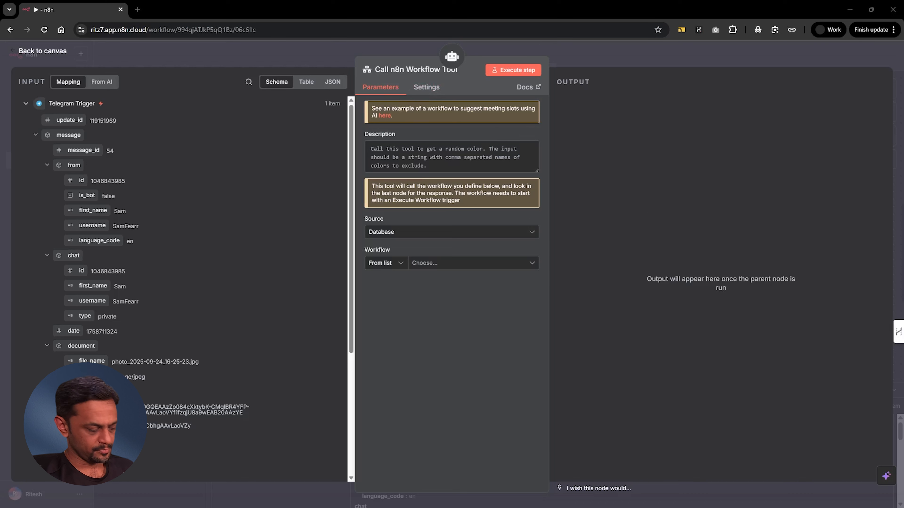
# - Describe the workflow tool as "Call this tool if the input contains a document" and rename it invoice_processor
pyautogui.click(451, 170)
pyautogui.hotkey('ctrl', 'a')
pyautogui.write('Call this tool if the input contains a document')
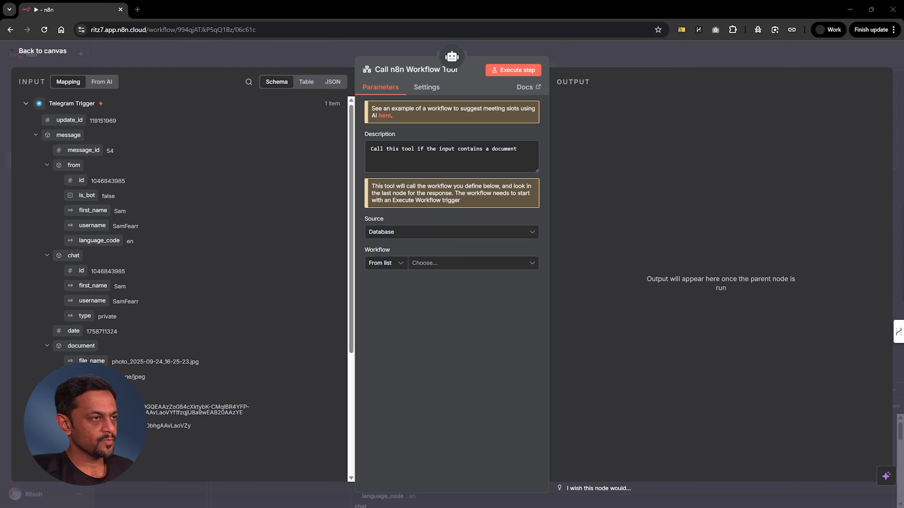
pyautogui.click(407, 69)
pyautogui.write('invoice_processor')
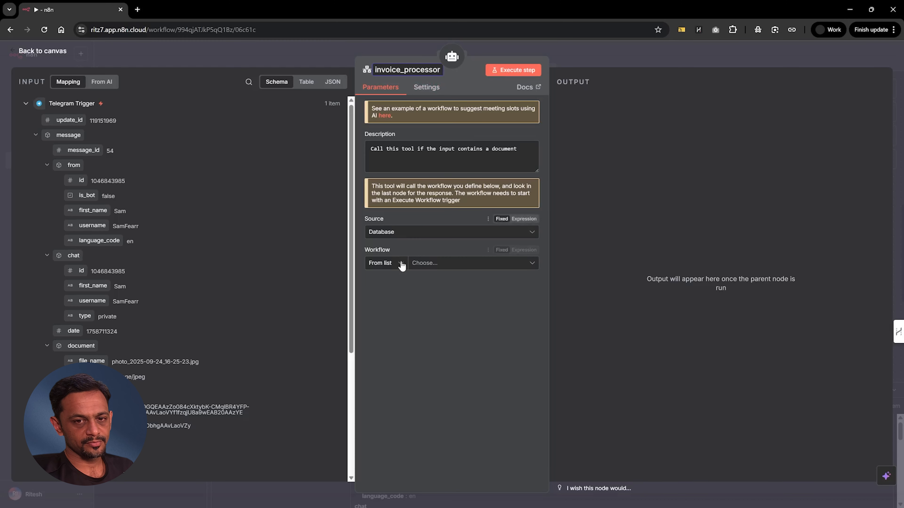
pyautogui.click(447, 265)
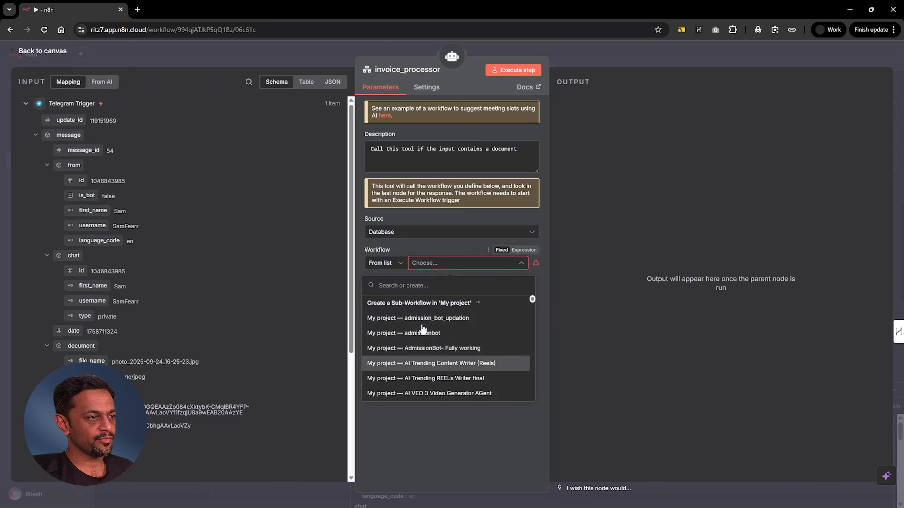
pyautogui.click(422, 414)
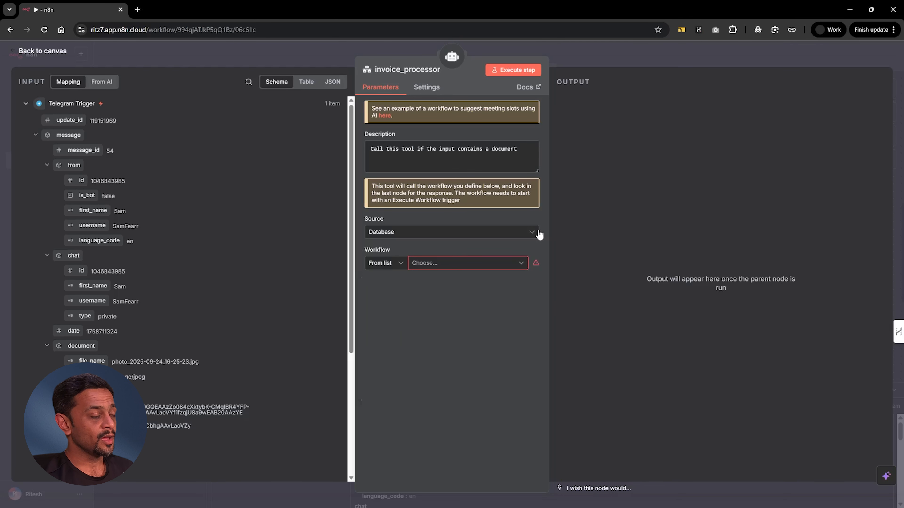
pyautogui.click(613, 52)
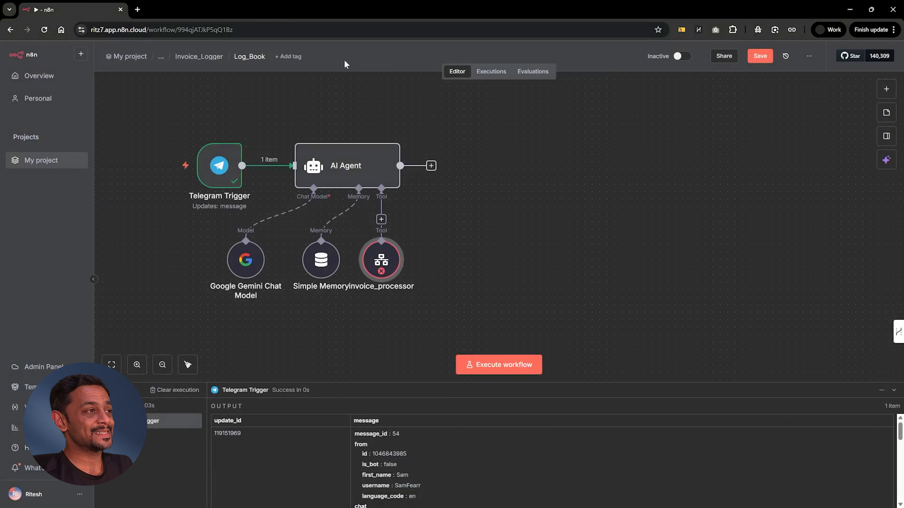
# - In a duplicate browser tab, create a new workflow named invoice_processor in the Invoice_Logger folder
pyautogui.rightClick(54, 6)
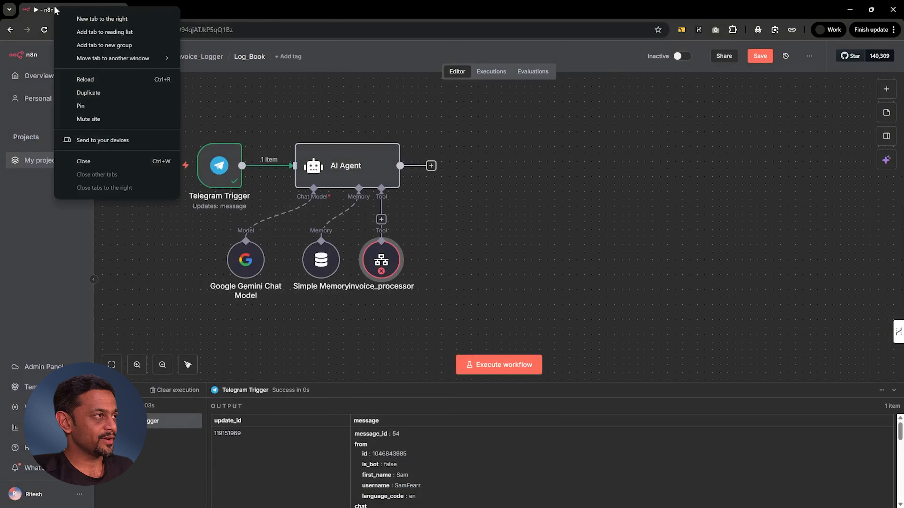
pyautogui.click(90, 93)
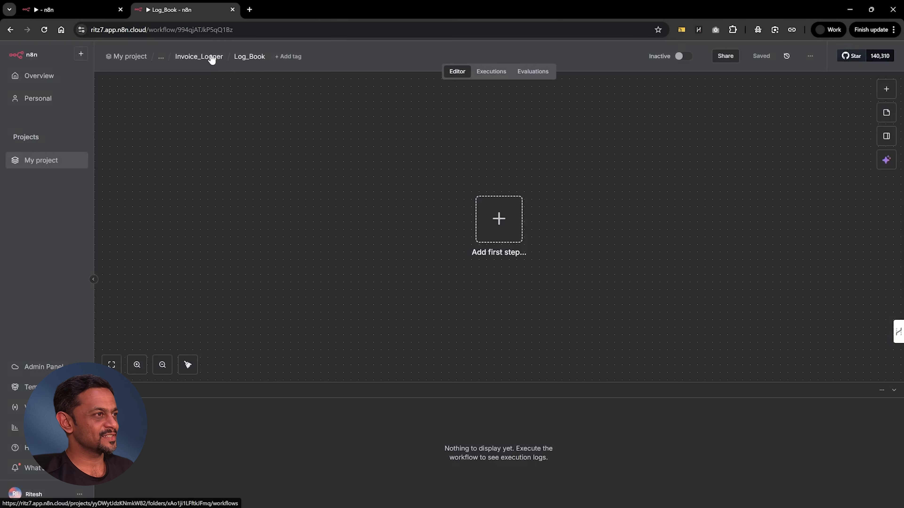
pyautogui.click(210, 56)
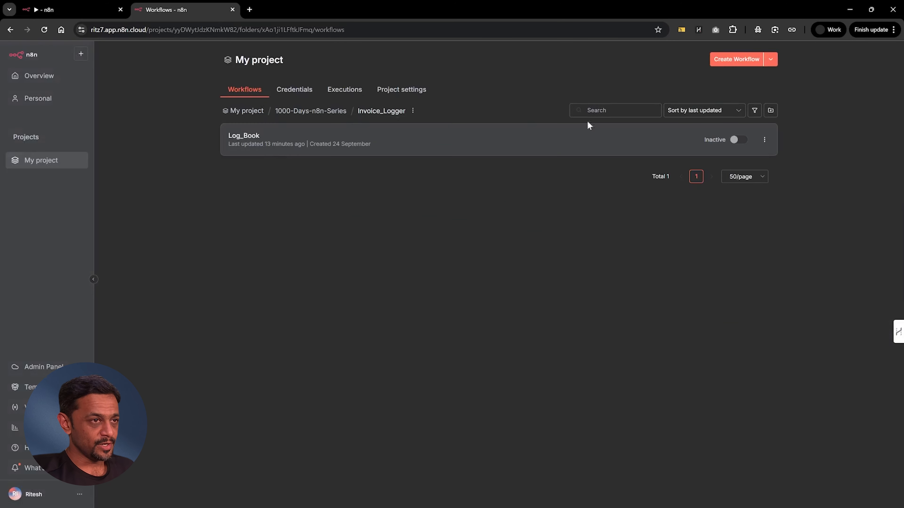
pyautogui.click(733, 60)
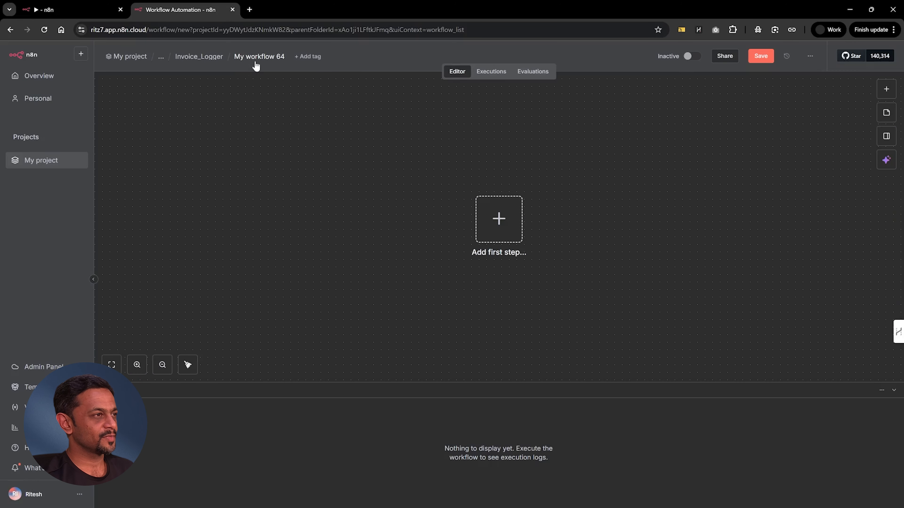
pyautogui.click(258, 57)
pyautogui.write('invoice_processor')
pyautogui.click(288, 145)
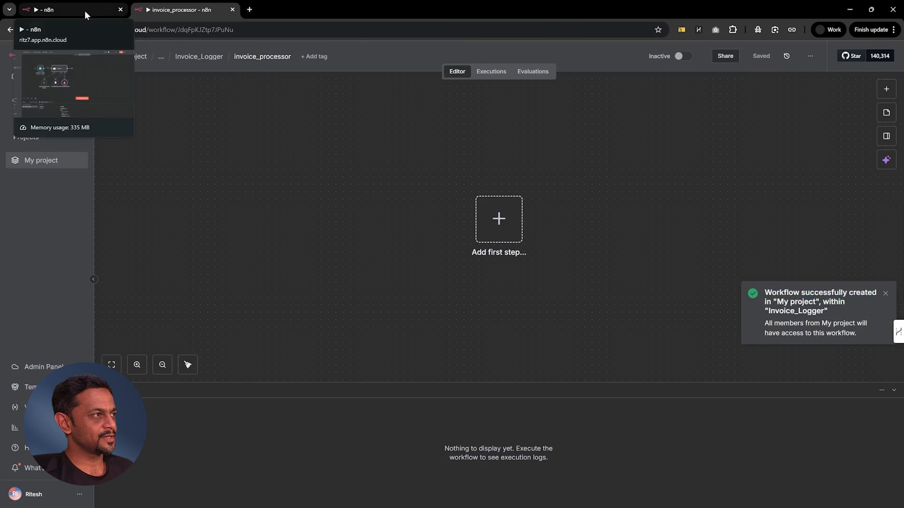
# - In the Log_Book workflow, search the invoice_processor tool's list of available workflows for "invoice"
pyautogui.click(85, 18)
pyautogui.doubleClick(380, 261)
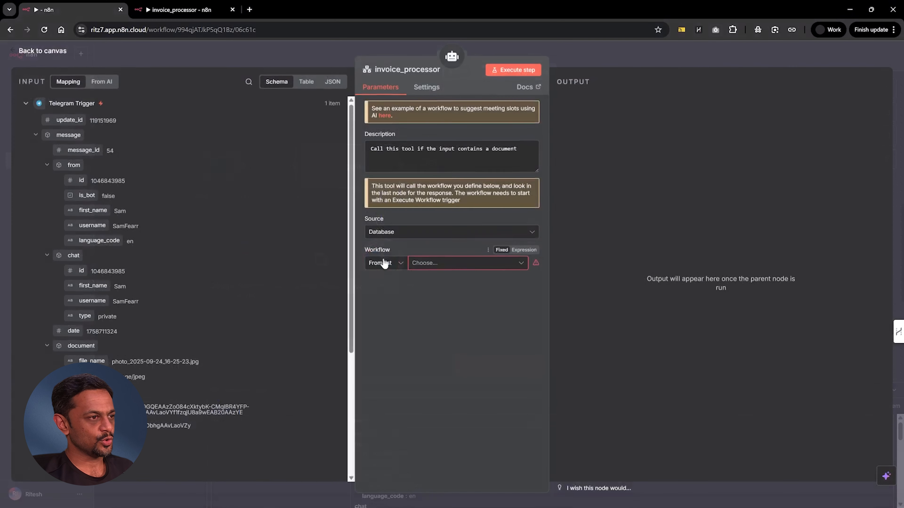
pyautogui.click(443, 266)
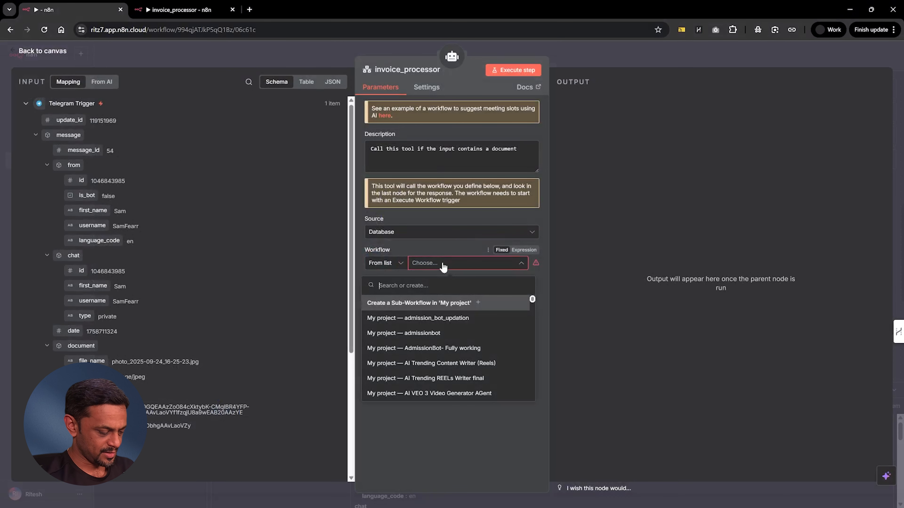
pyautogui.write('invoice')
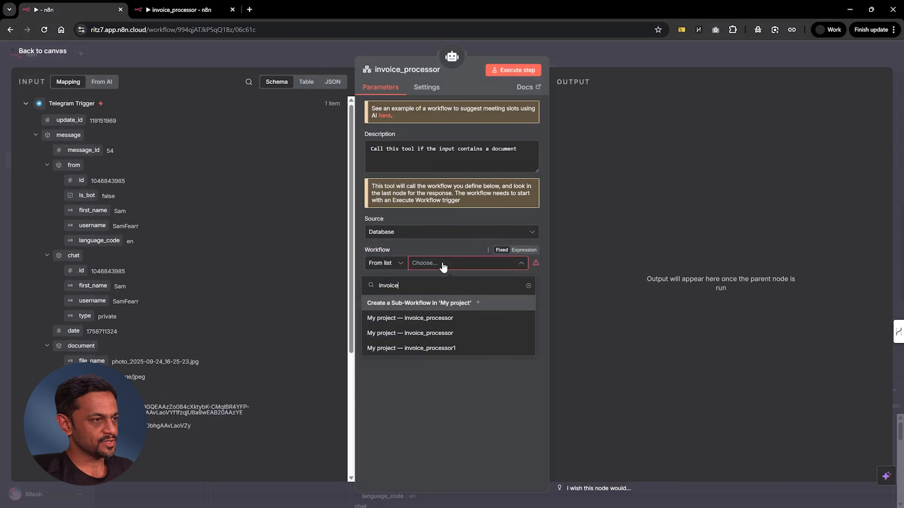
# - Rename the new sub-workflow in the other browser tab as invoice_processor-3
pyautogui.hotkey('ctrl', 'Tab')
pyautogui.write('-')
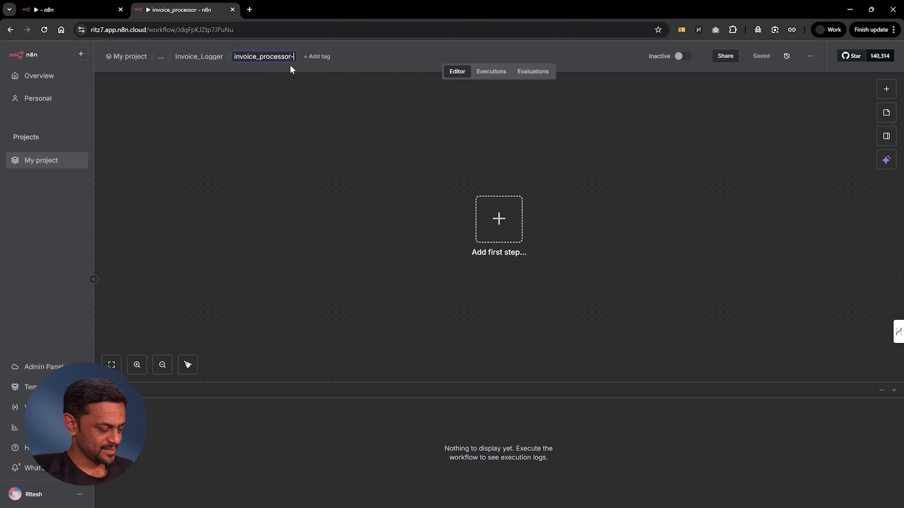
pyautogui.write('3')
pyautogui.press('Return')
# - Back in Log_Book, set the invoice_processor tool to call the workflow invoice_processor-3
pyautogui.hotkey('ctrl', 'Tab')
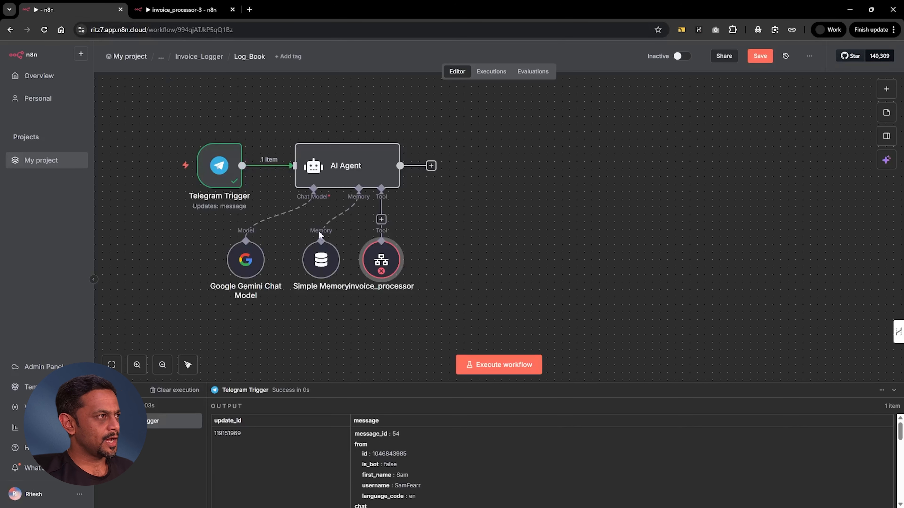
pyautogui.doubleClick(381, 259)
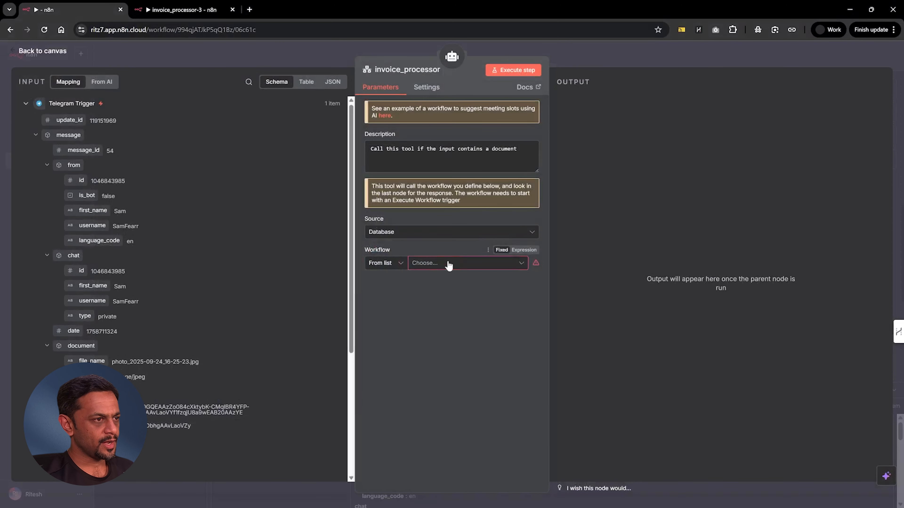
pyautogui.click(449, 264)
pyautogui.write('invoice_processor')
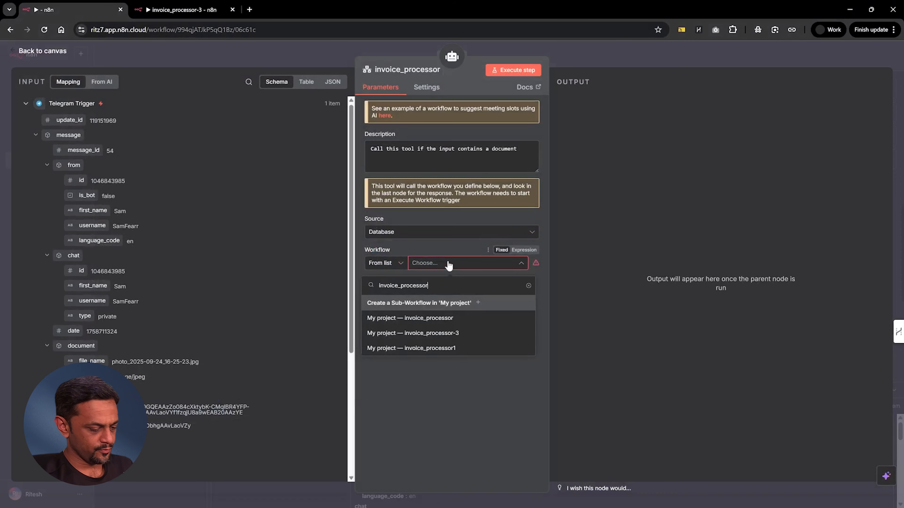
pyautogui.write('-3')
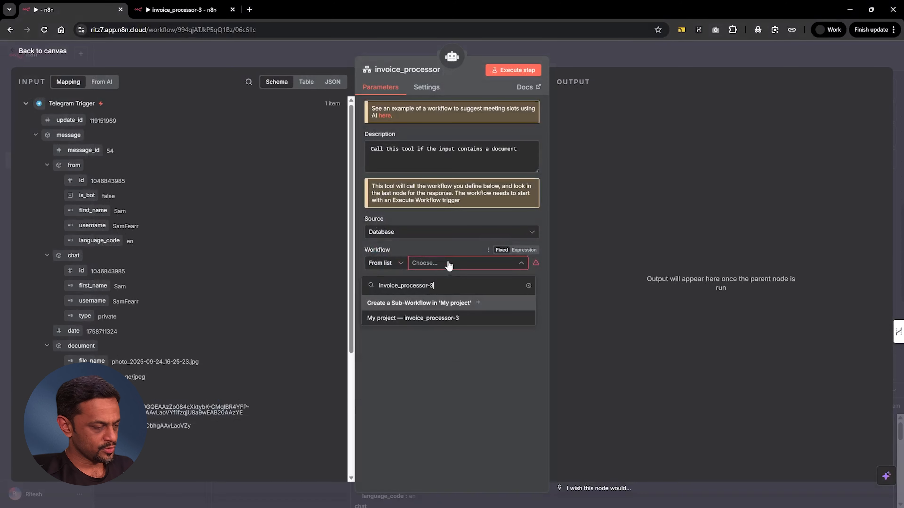
pyautogui.click(443, 320)
# - In invoice_processor-3, add a When Executed by Another Workflow trigger with a String input named file_id and execute it
pyautogui.click(534, 261)
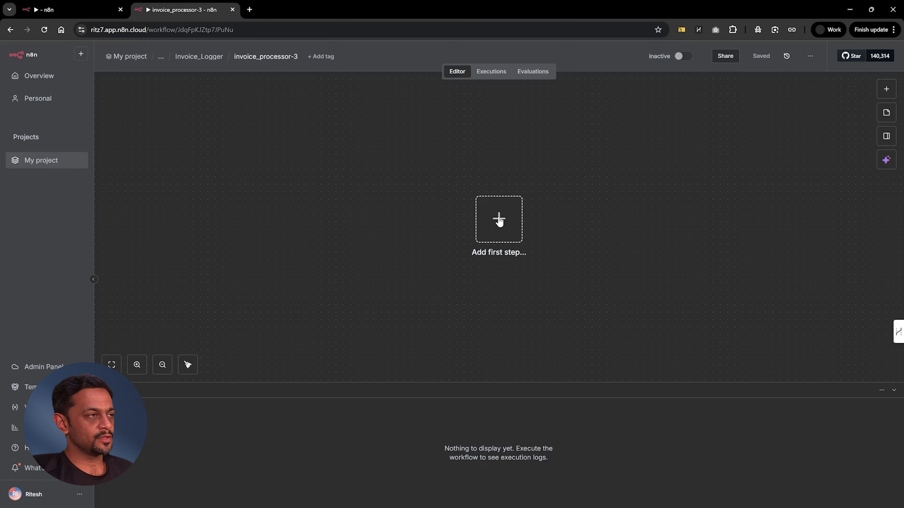
pyautogui.click(499, 221)
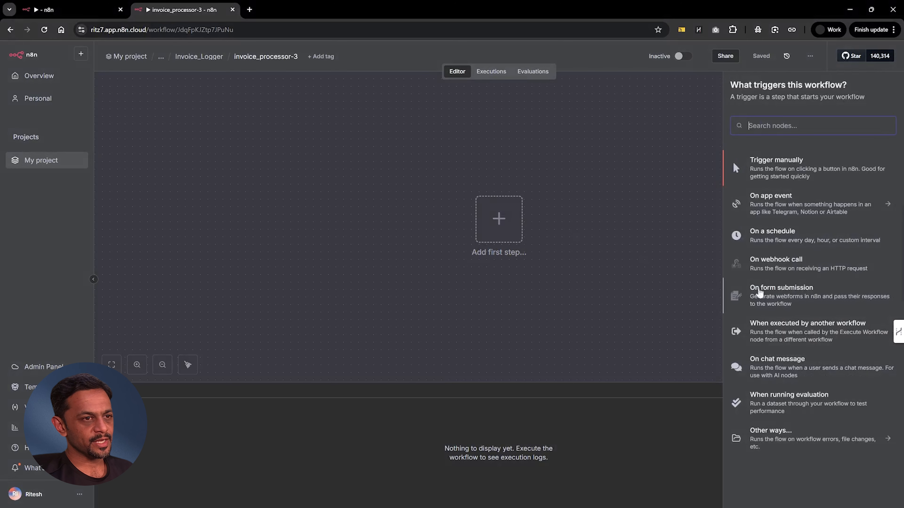
pyautogui.click(806, 330)
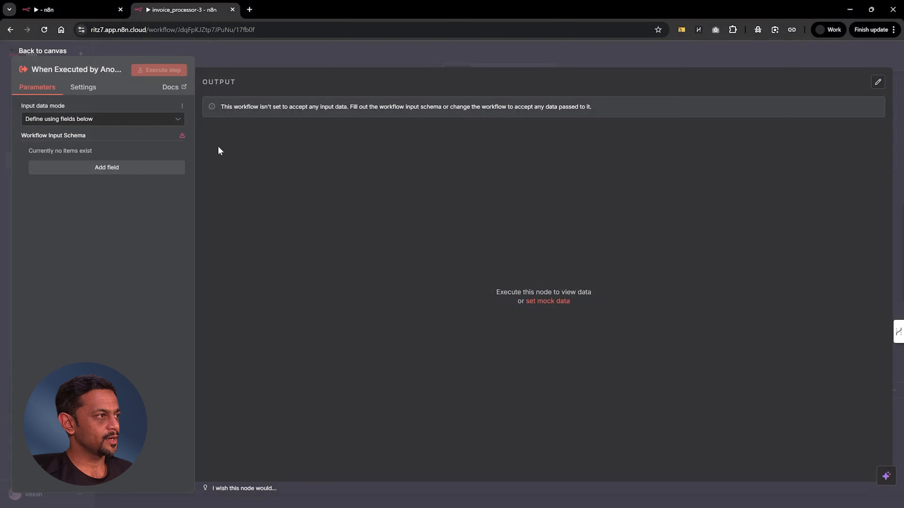
pyautogui.click(107, 167)
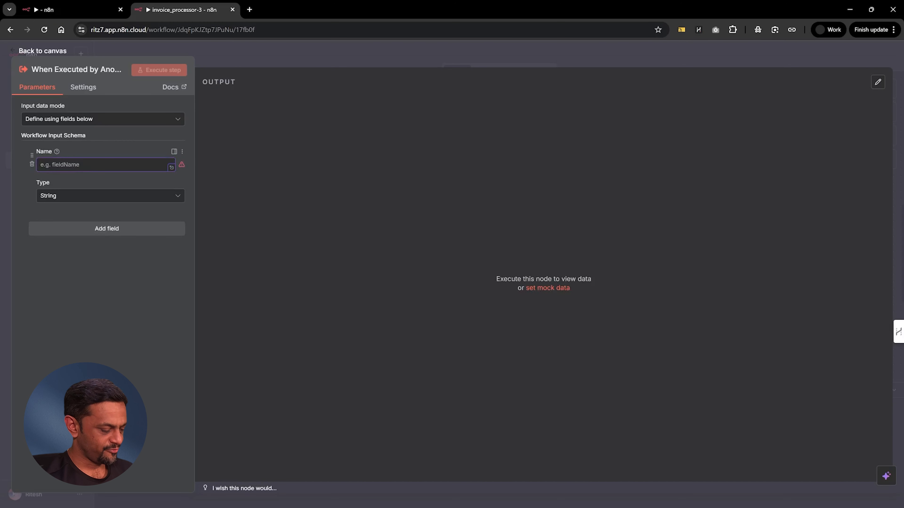
pyautogui.write('file_id')
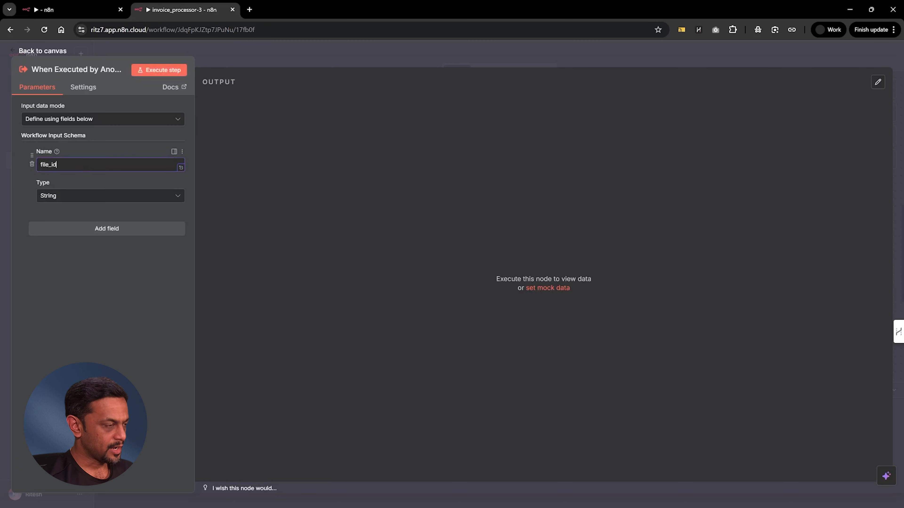
pyautogui.click(157, 71)
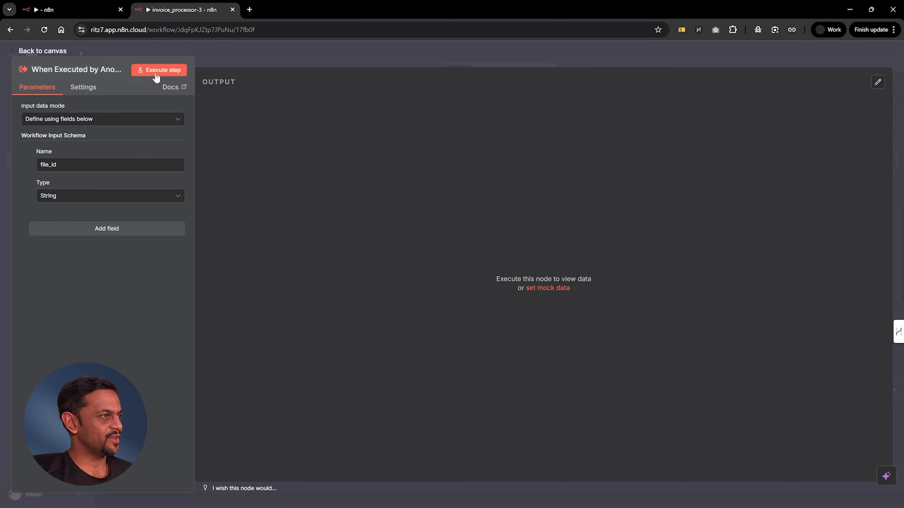
pyautogui.click(226, 59)
# - In Log_Book, reselect invoice_processor-3 as the invoice_processor tool's workflow and try to execute the tool
pyautogui.click(55, 10)
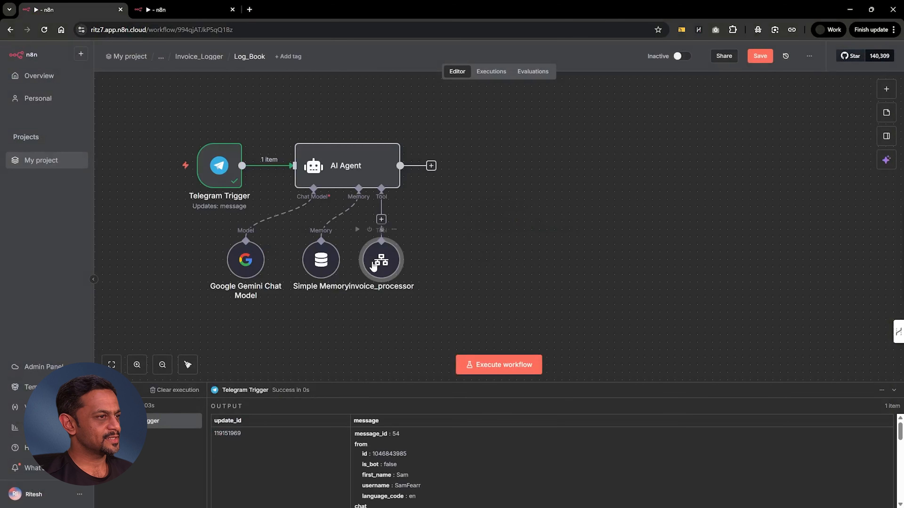
pyautogui.doubleClick(375, 265)
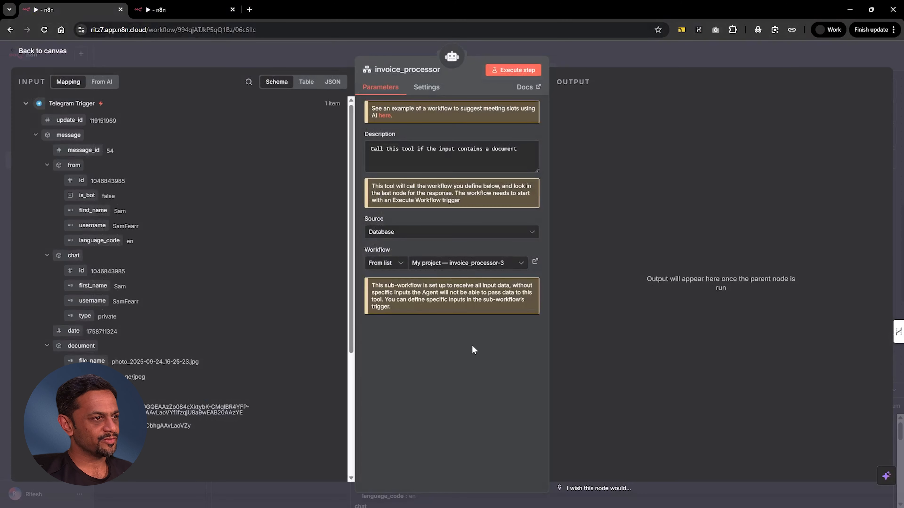
pyautogui.click(458, 265)
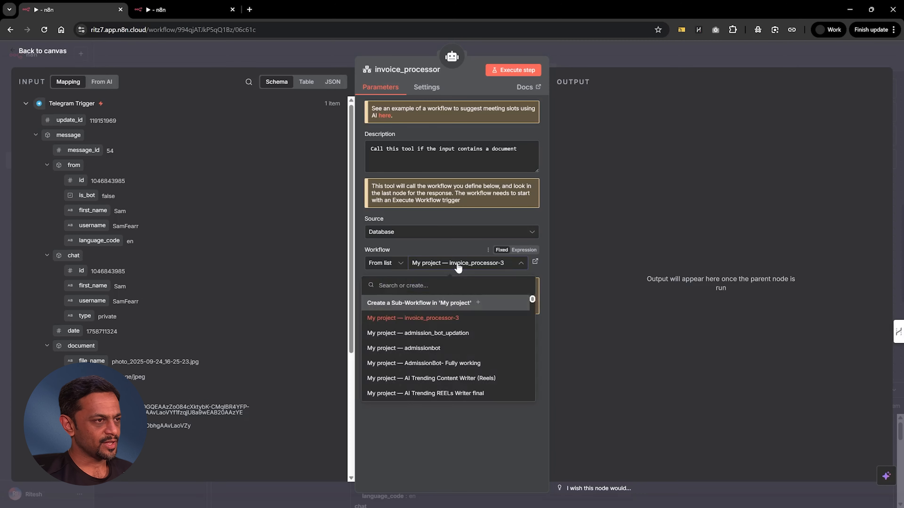
pyautogui.click(444, 319)
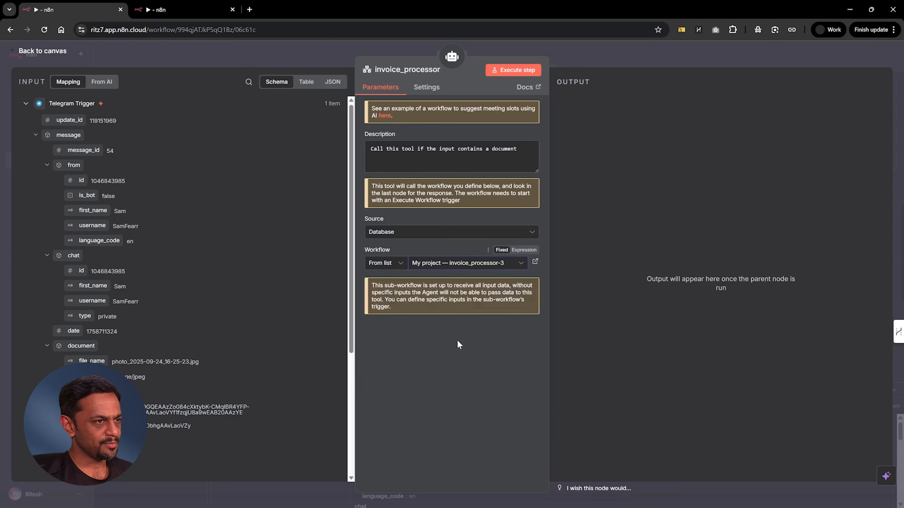
pyautogui.click(512, 70)
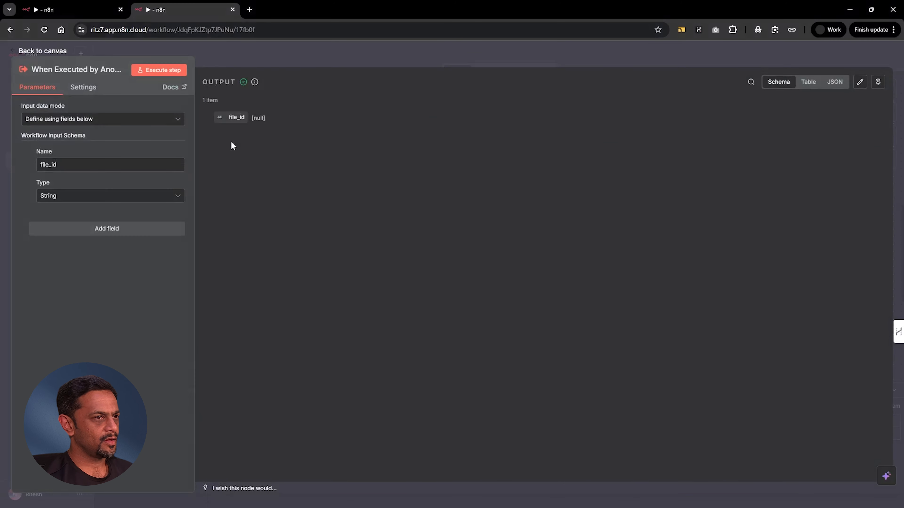
# - Save the invoice_processor-3 sub-workflow and refresh the input fields of the invoice_processor tool in Log_Book
pyautogui.click(273, 59)
pyautogui.click(760, 56)
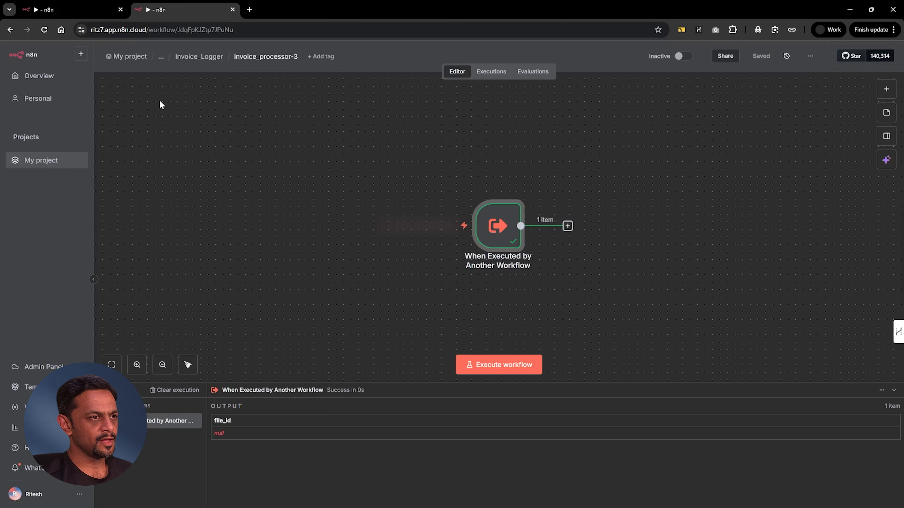
pyautogui.click(50, 9)
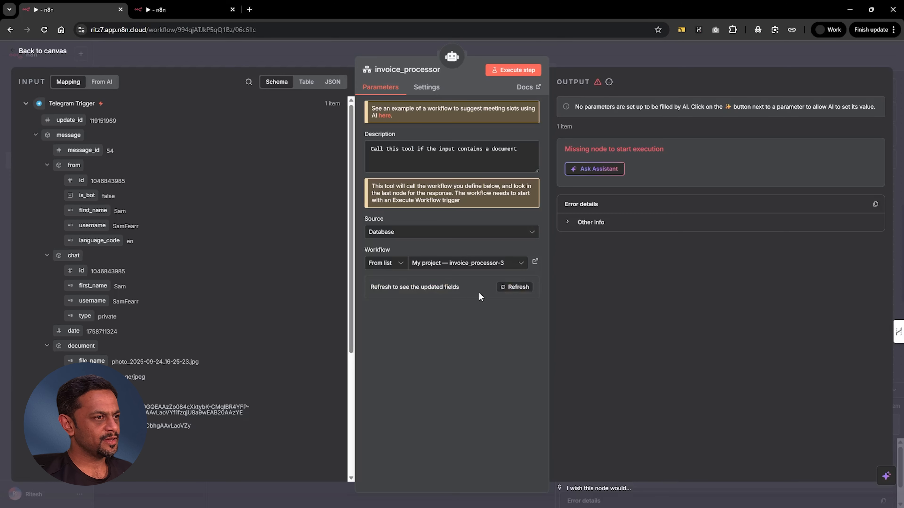
pyautogui.click(517, 287)
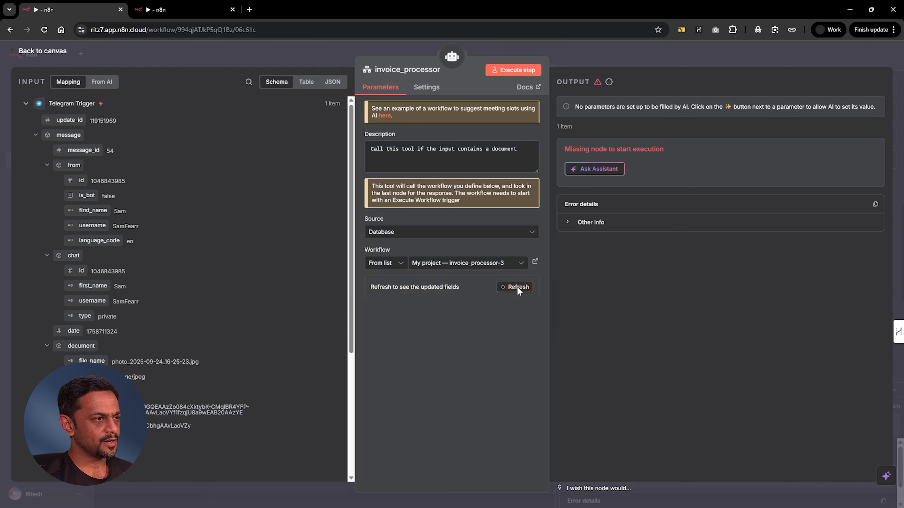
# - Remove the tool's file_id workflow input, add it again and let the model define its value automatically
pyautogui.click(378, 300)
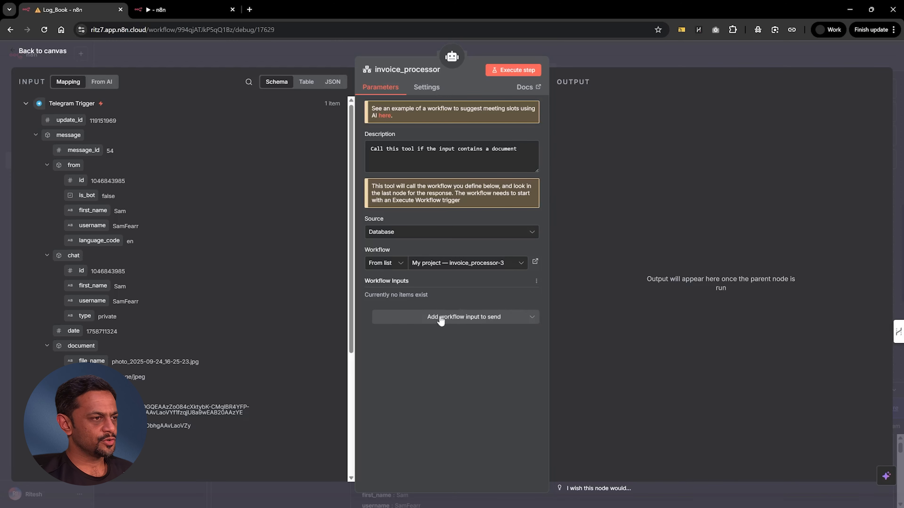
pyautogui.click(461, 320)
pyautogui.click(467, 334)
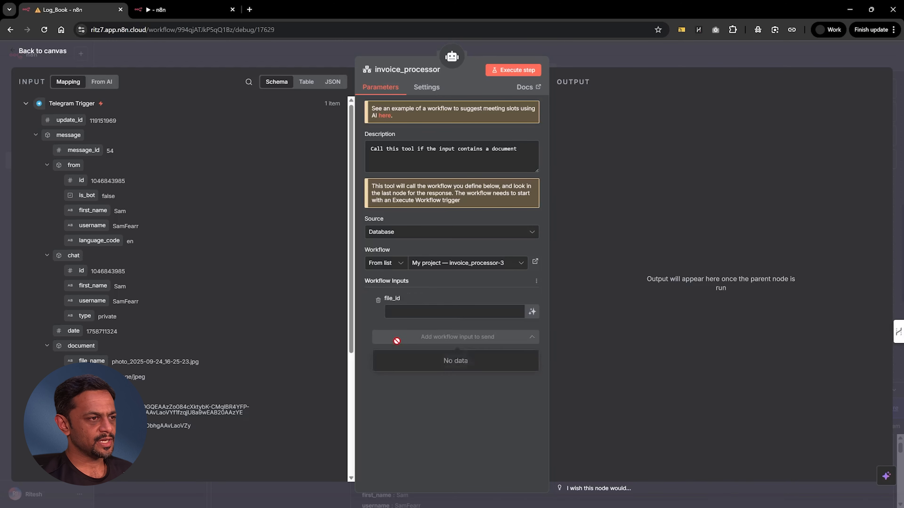
pyautogui.click(532, 313)
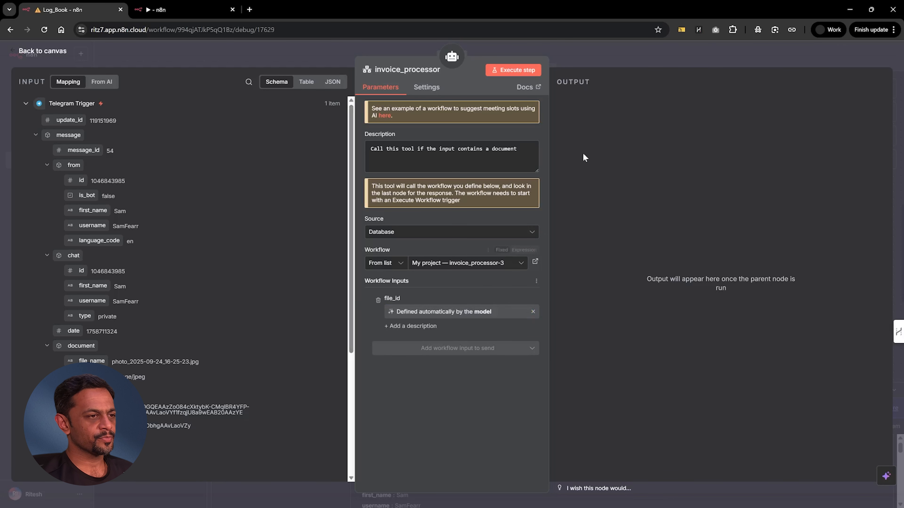
pyautogui.click(595, 55)
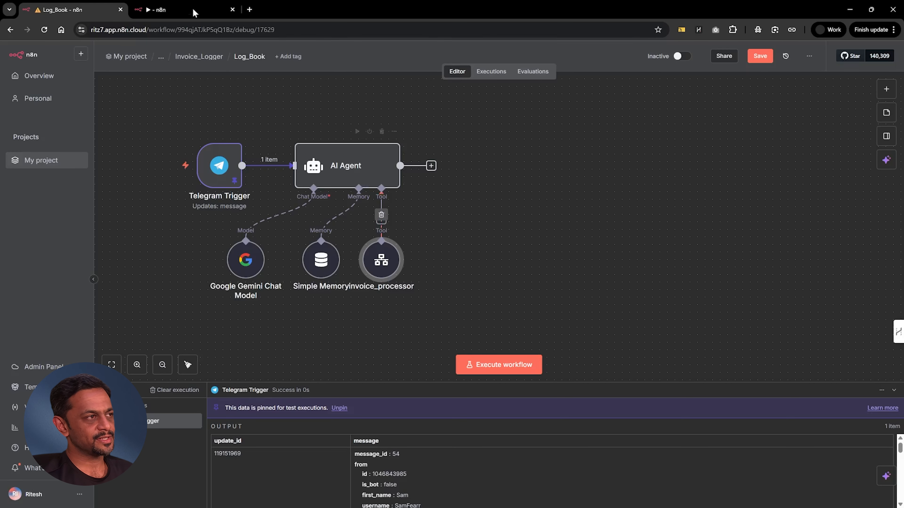
# - In invoice_processor-3, move the trigger to the left of the canvas and connect a Telegram Get a file node to it
pyautogui.click(168, 10)
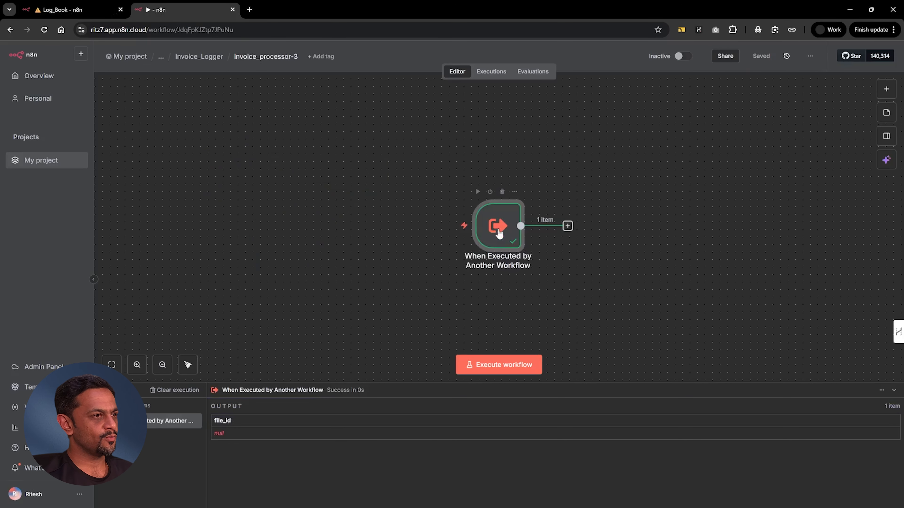
pyautogui.moveTo(191, 175); pyautogui.dragTo(183, 160)
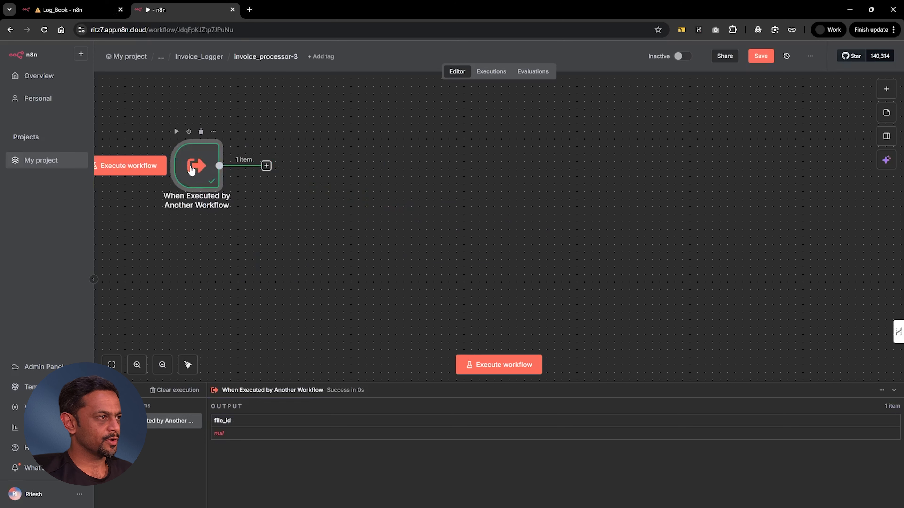
pyautogui.click(266, 165)
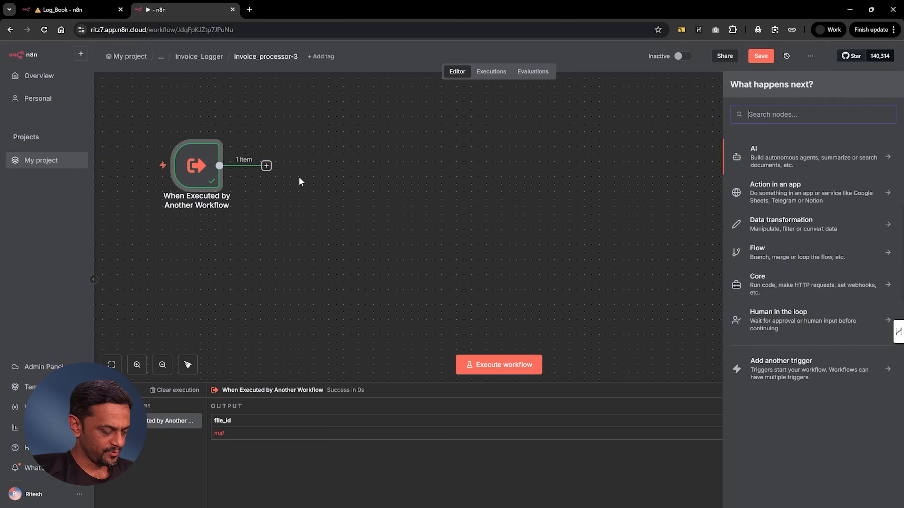
pyautogui.write('tele')
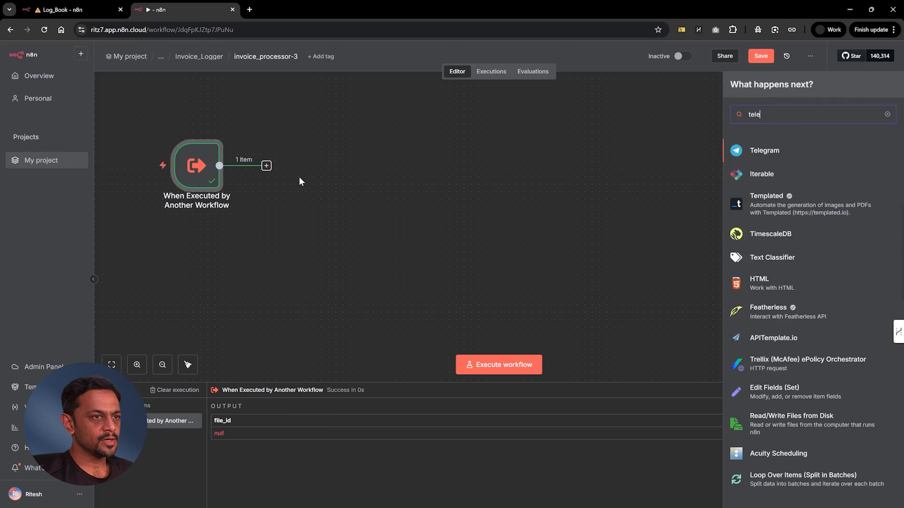
pyautogui.click(767, 154)
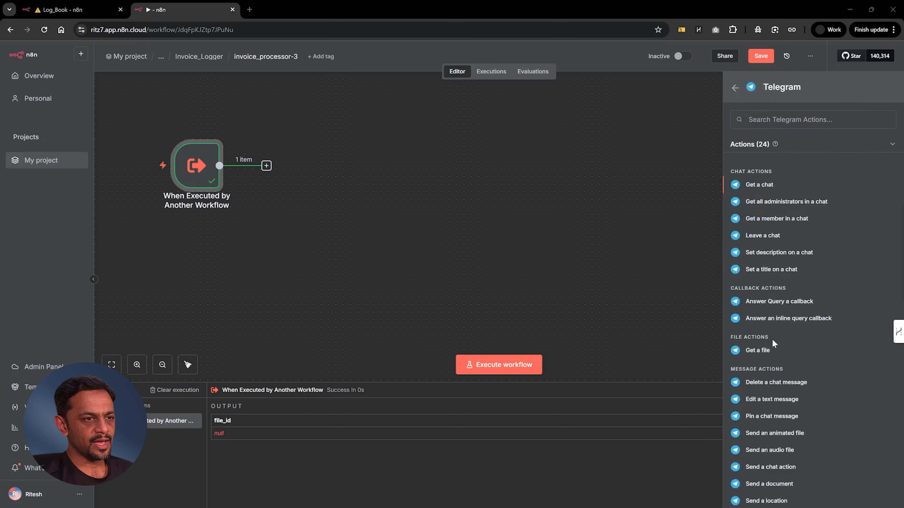
pyautogui.click(765, 350)
# - Select the existing Telegram credential for the Get a file node and map its File ID to {{ $json.file_id }}
pyautogui.click(385, 116)
pyautogui.click(388, 152)
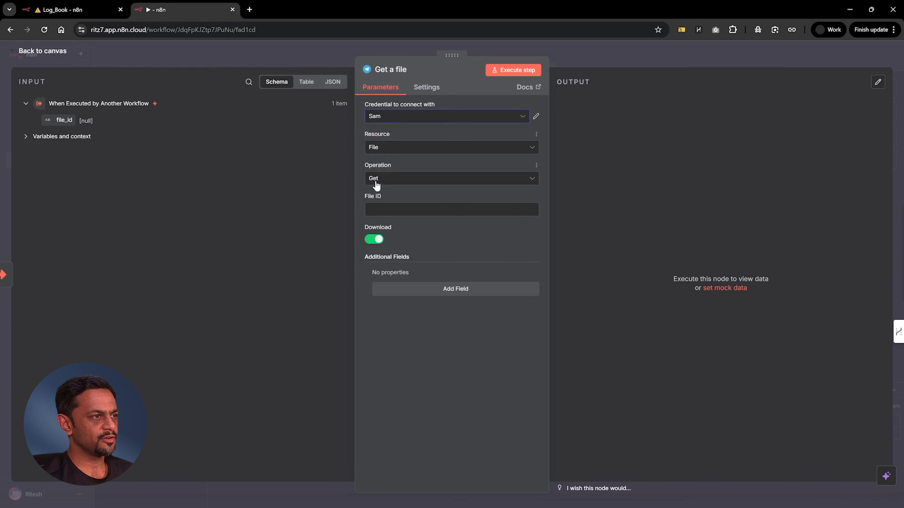
pyautogui.click(370, 210)
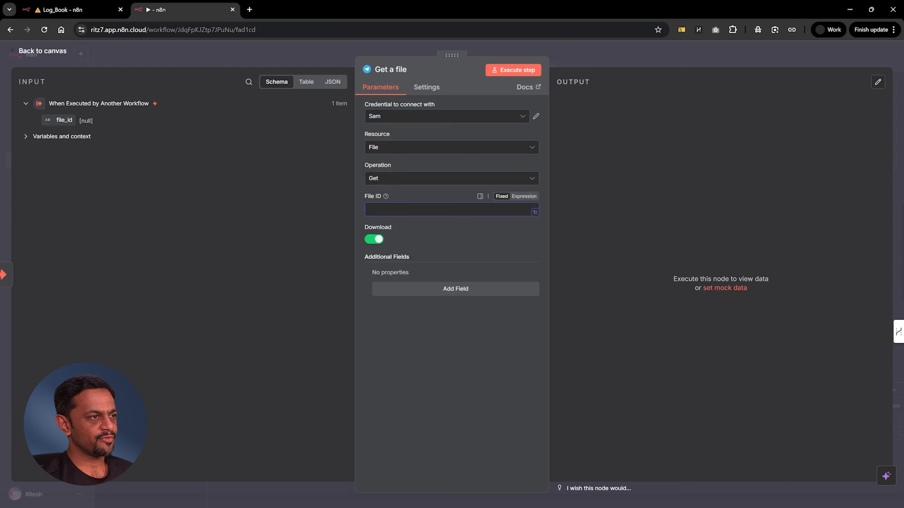
pyautogui.moveTo(64, 120); pyautogui.dragTo(395, 210)
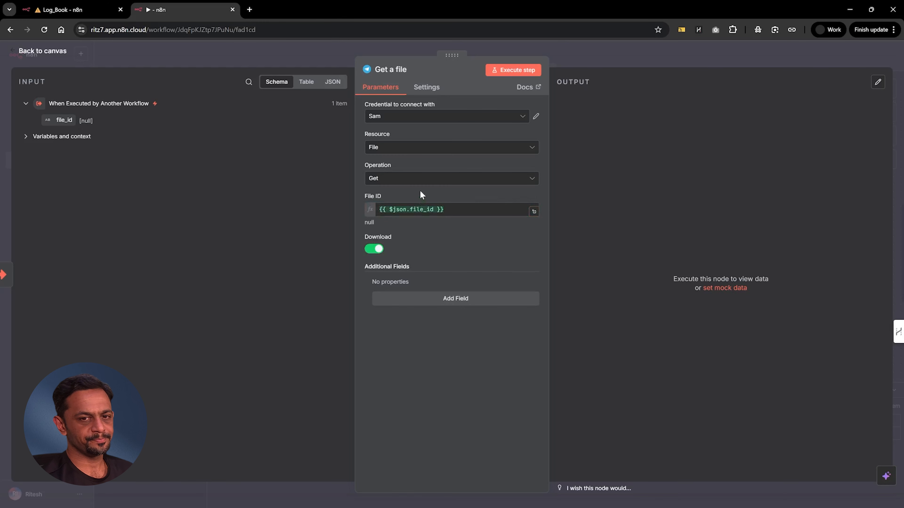
pyautogui.click(302, 54)
# - Connect an Extract from File node with the Extract from PDF operation after Get a file
pyautogui.click(348, 166)
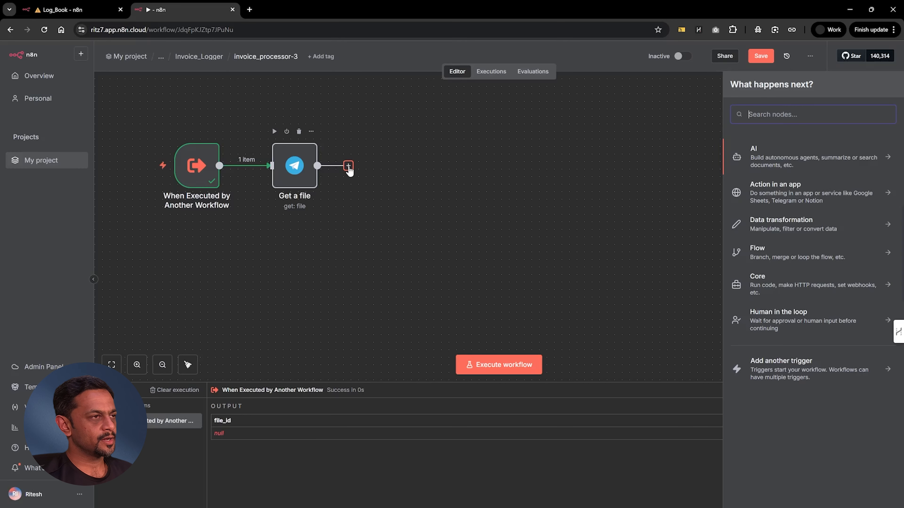
pyautogui.write('extr')
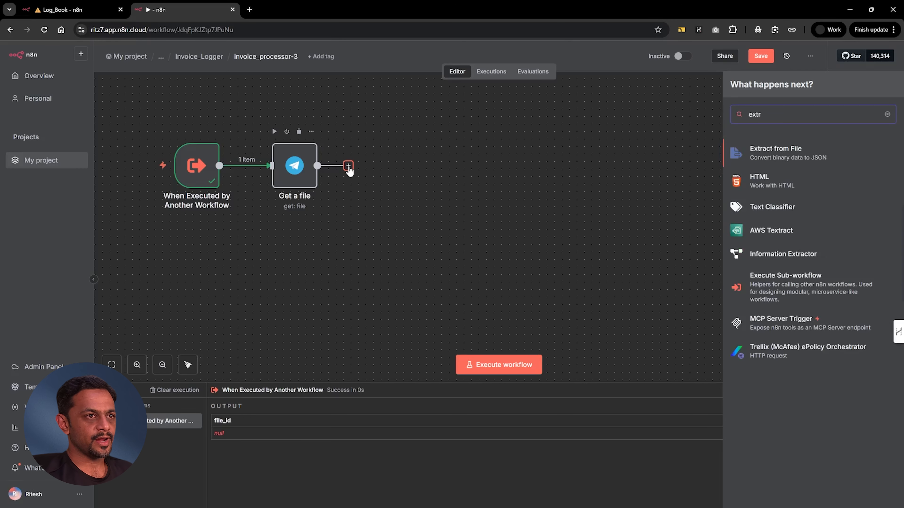
pyautogui.click(79, 14)
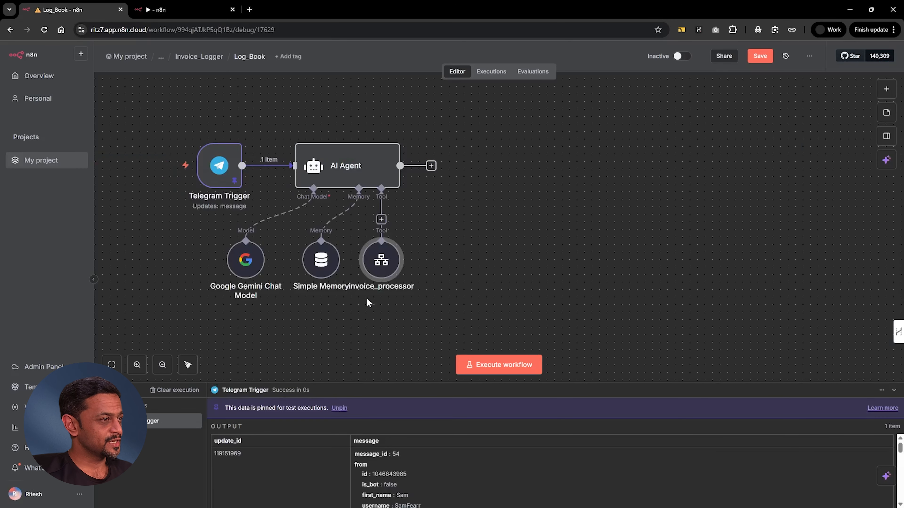
pyautogui.doubleClick(386, 261)
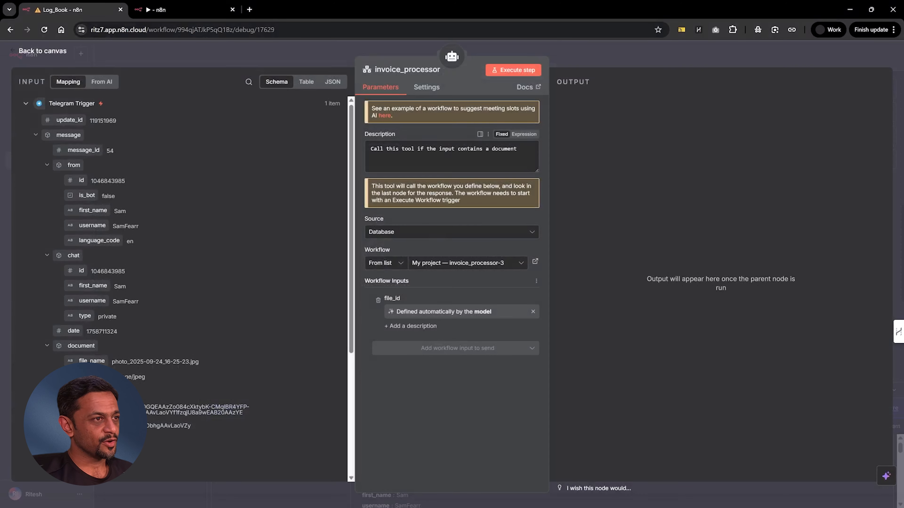
pyautogui.press('Escape')
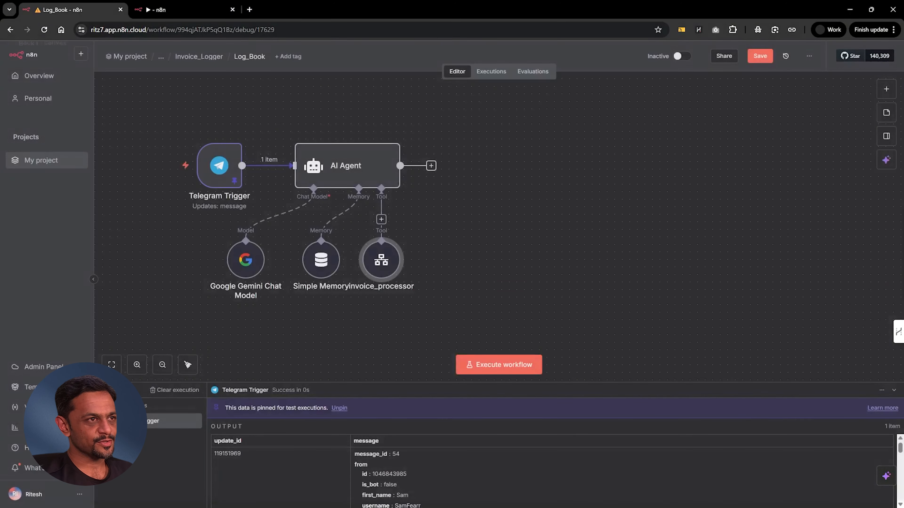
pyautogui.click(189, 10)
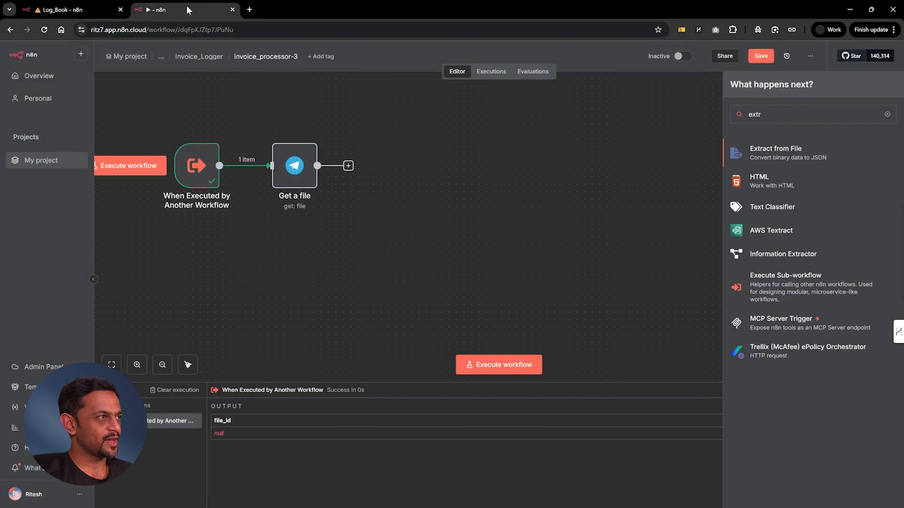
pyautogui.click(763, 156)
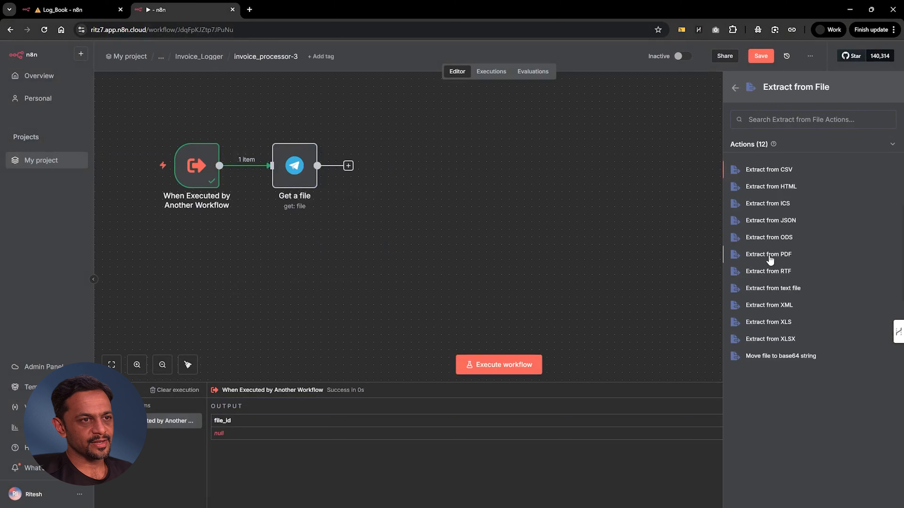
pyautogui.click(769, 255)
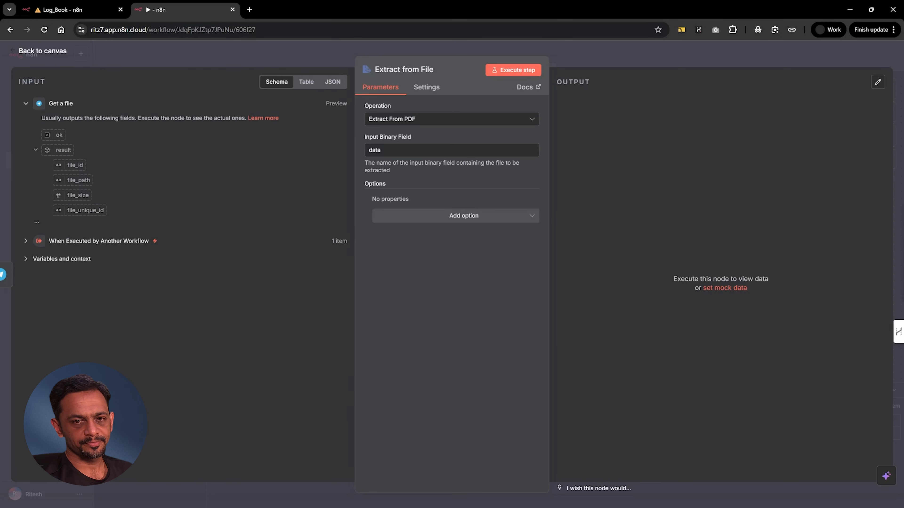
pyautogui.press('Escape')
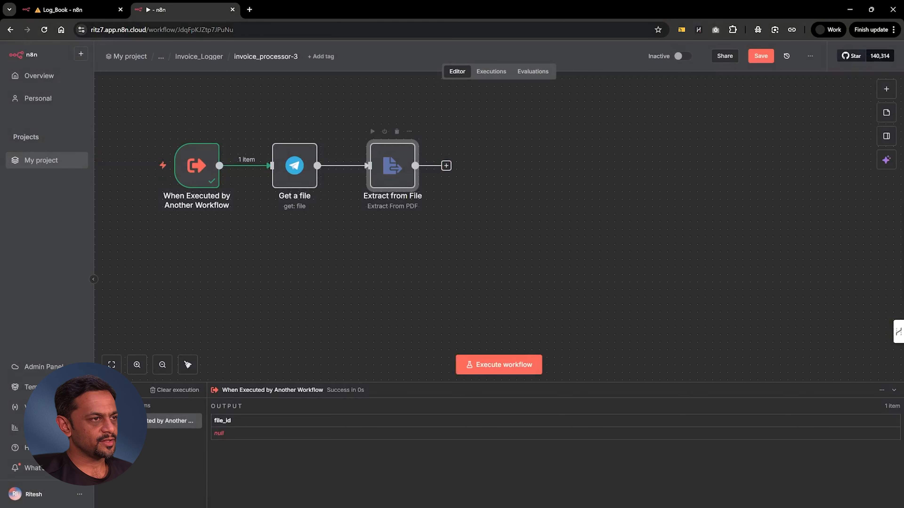
# - Connect an AI Agent after Extract from File, define its prompt source below and set the user message to "Execute the task"
pyautogui.click(447, 166)
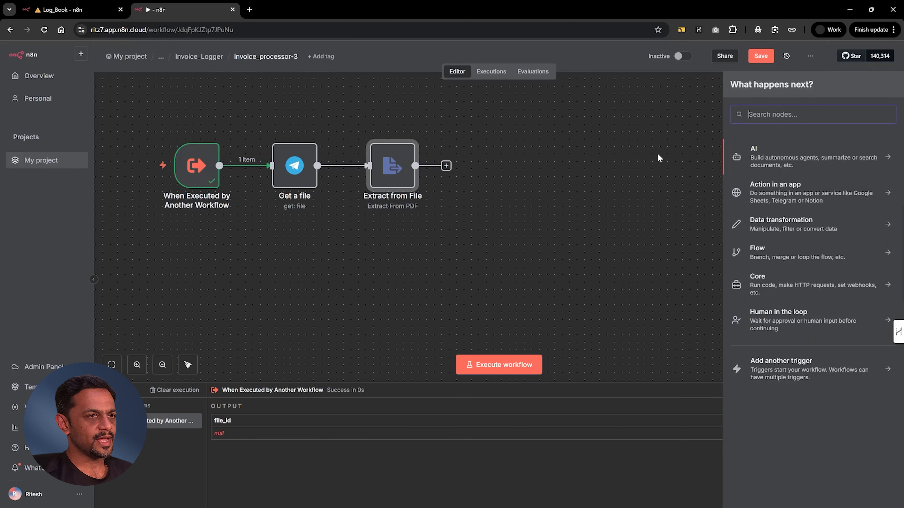
pyautogui.write('ai age')
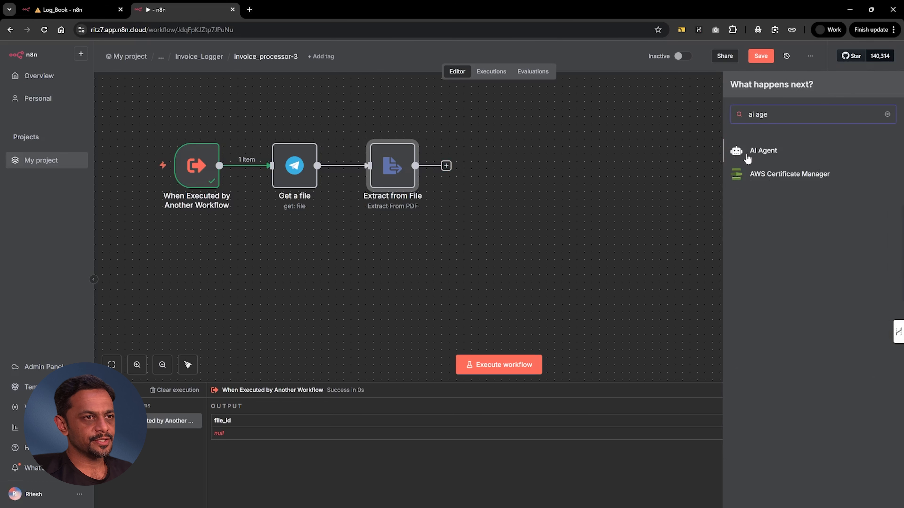
pyautogui.click(747, 158)
pyautogui.click(405, 119)
pyautogui.click(405, 178)
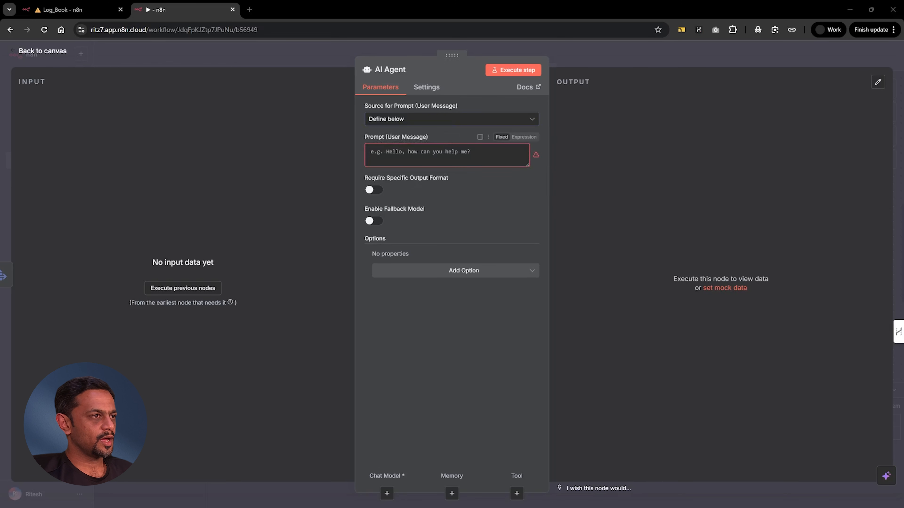
pyautogui.write('Execute the task')
# - Give the AI Agent the copied invoice-extraction prompt with {{ $json.text }} as an expression system message, and require a specific output format
pyautogui.click(449, 274)
pyautogui.click(429, 296)
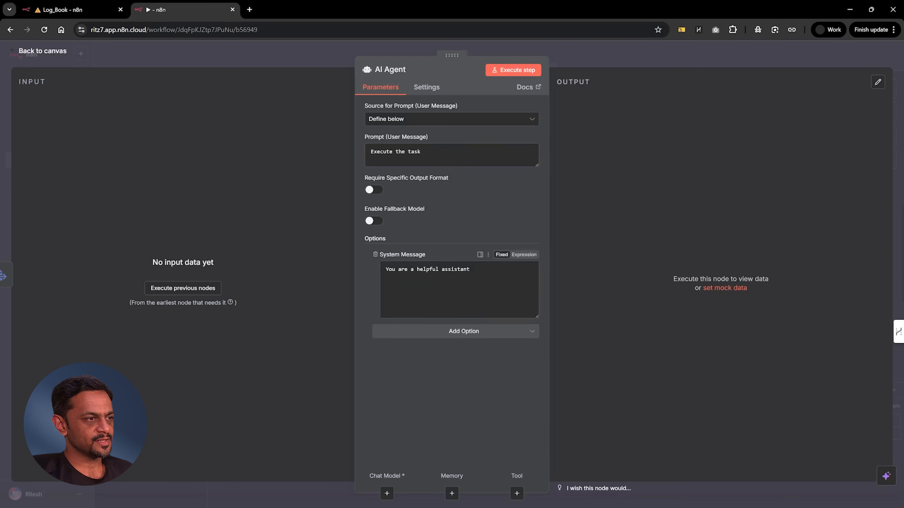
pyautogui.hotkey('ctrl', 'a')
pyautogui.hotkey('ctrl', 'v')
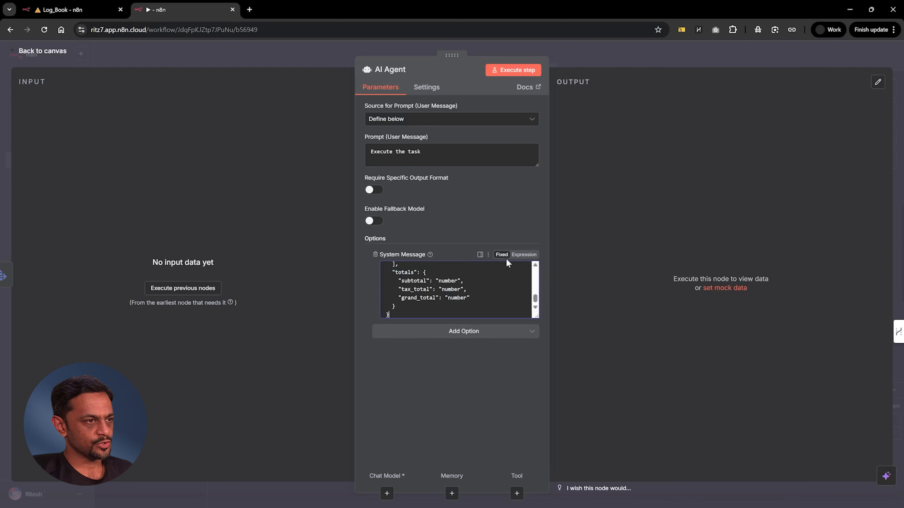
pyautogui.click(523, 255)
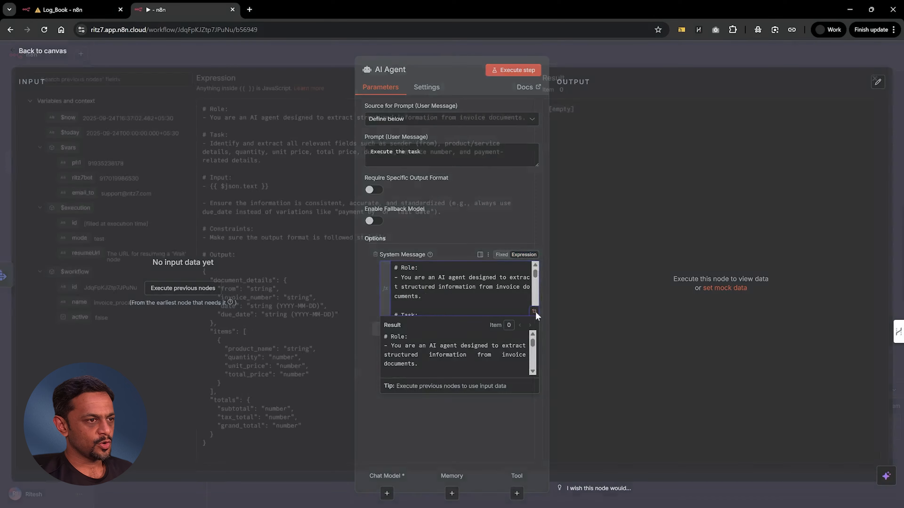
pyautogui.click(534, 312)
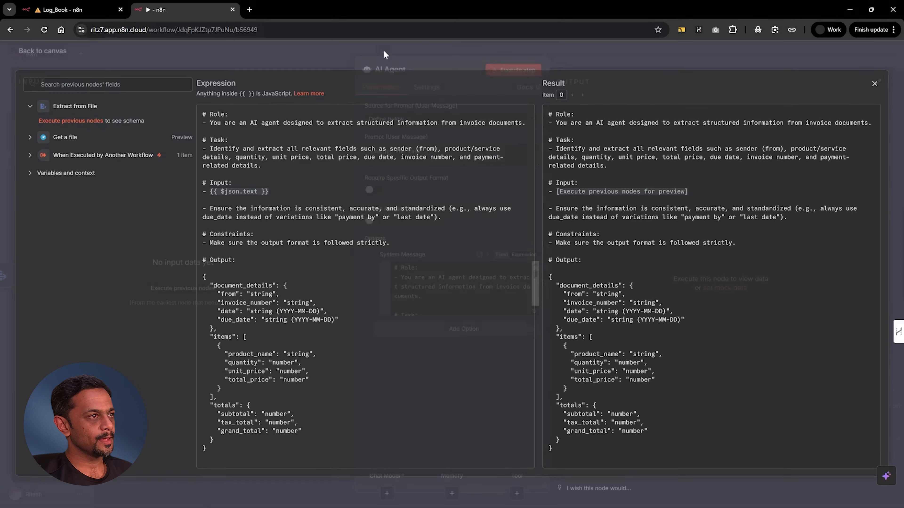
pyautogui.click(383, 50)
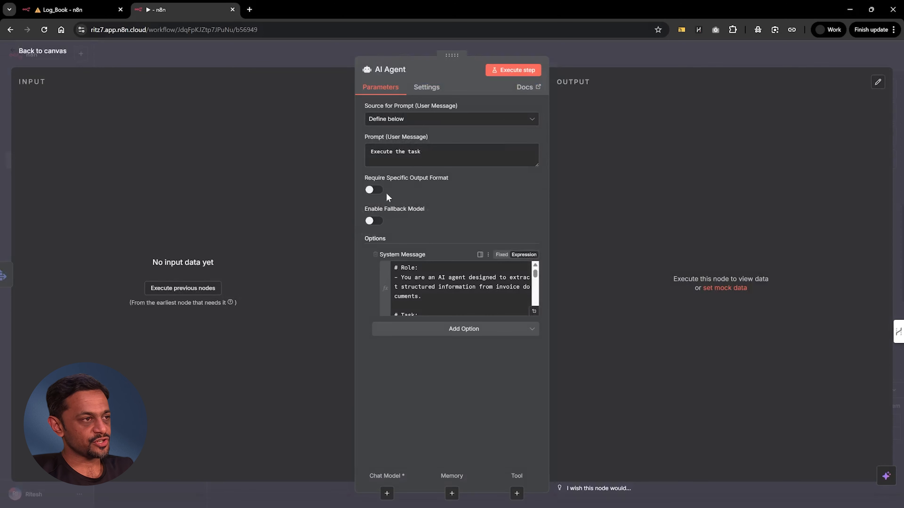
pyautogui.click(373, 191)
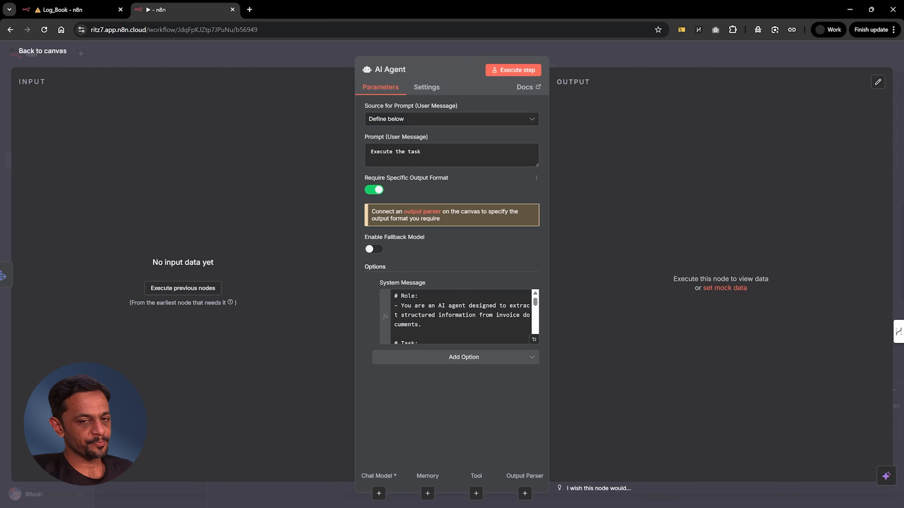
pyautogui.click(584, 55)
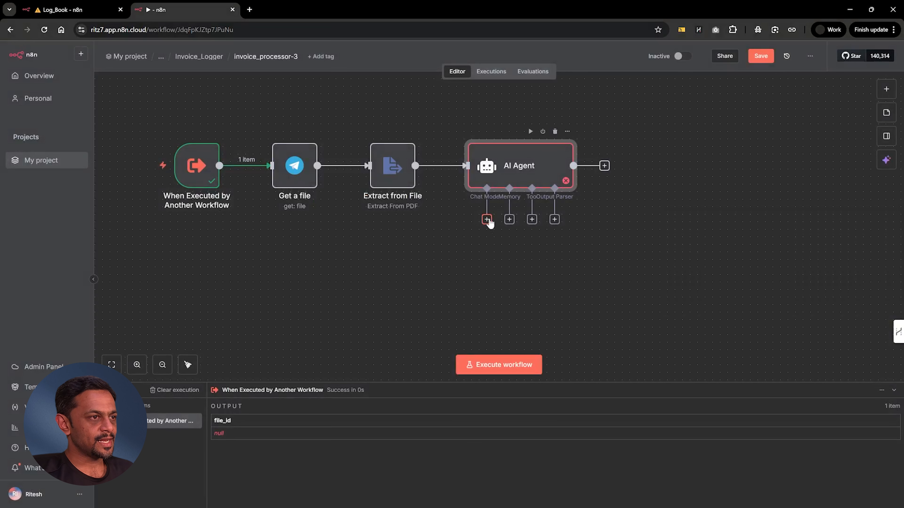
# - Attach a Google Gemini Chat Model using models/gemini-2.5-flash to the AI Agent
pyautogui.click(486, 219)
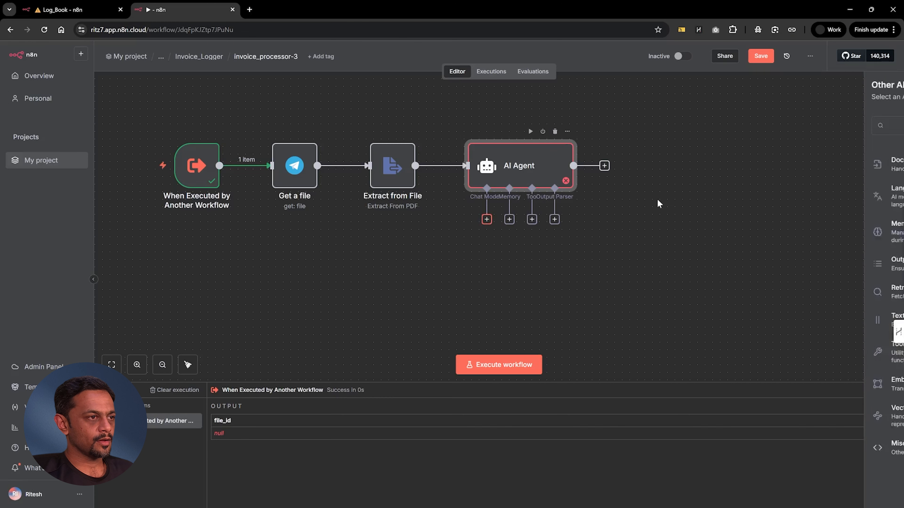
pyautogui.write('gem')
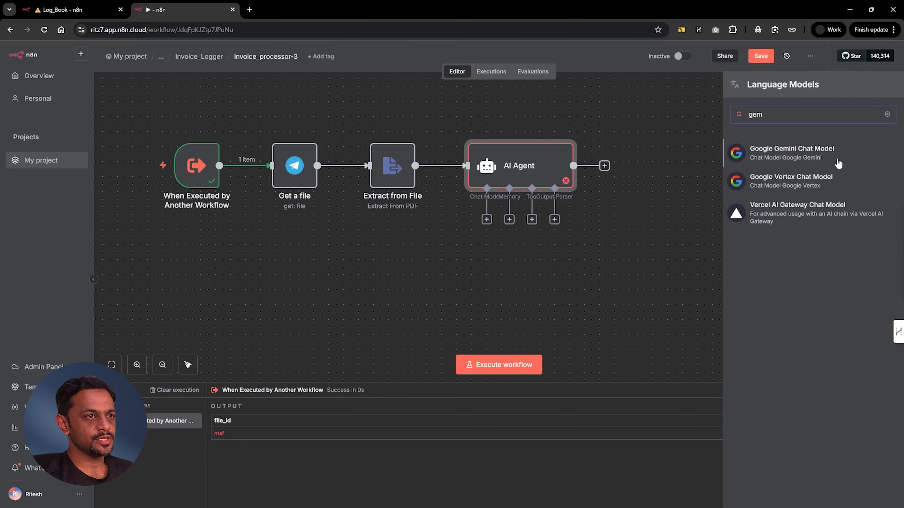
pyautogui.click(805, 156)
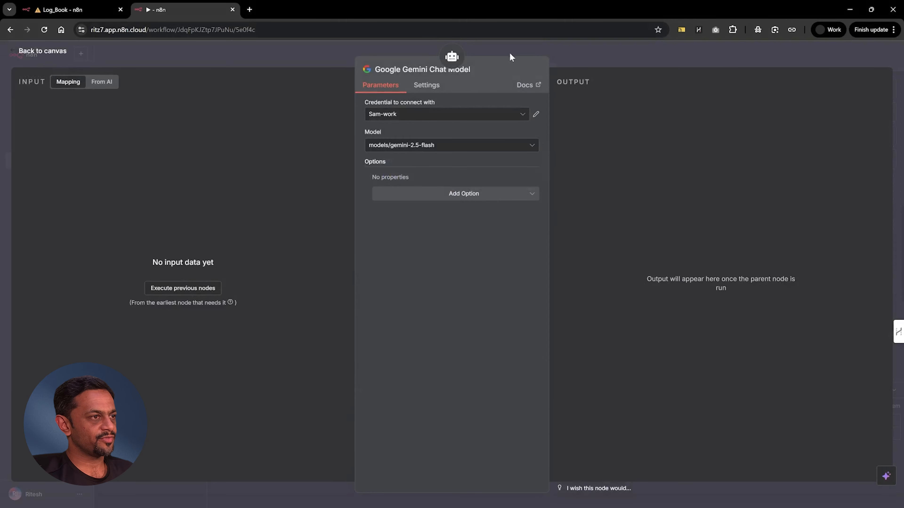
pyautogui.click(510, 44)
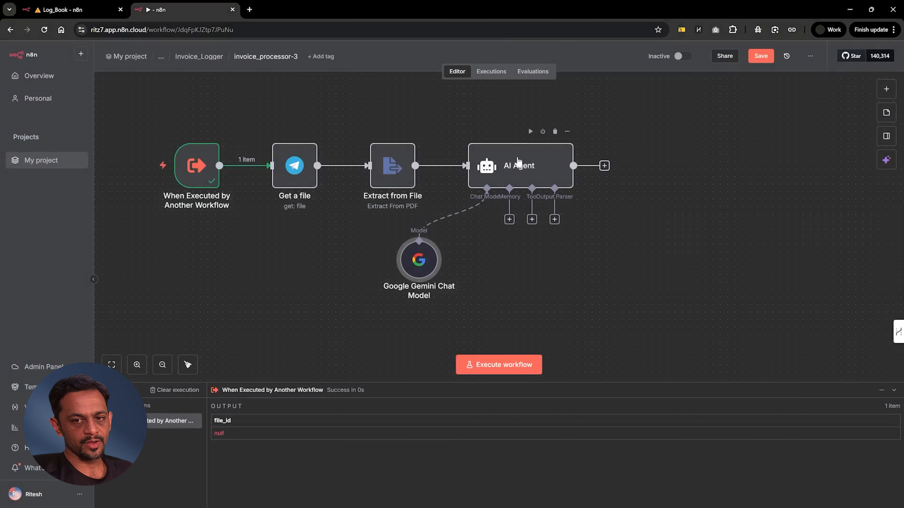
# - Attach a Structured Output Parser to the AI Agent and set its schema type to Define using JSON Schema
pyautogui.click(554, 219)
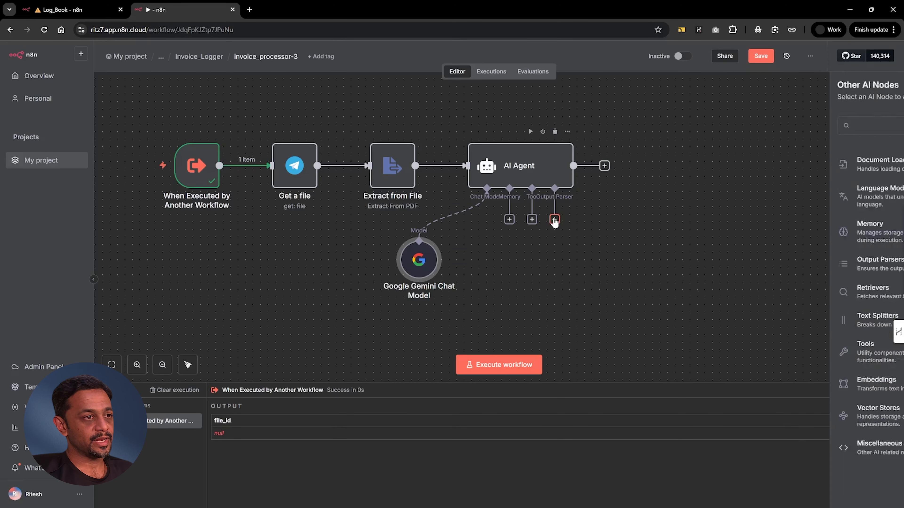
pyautogui.click(802, 178)
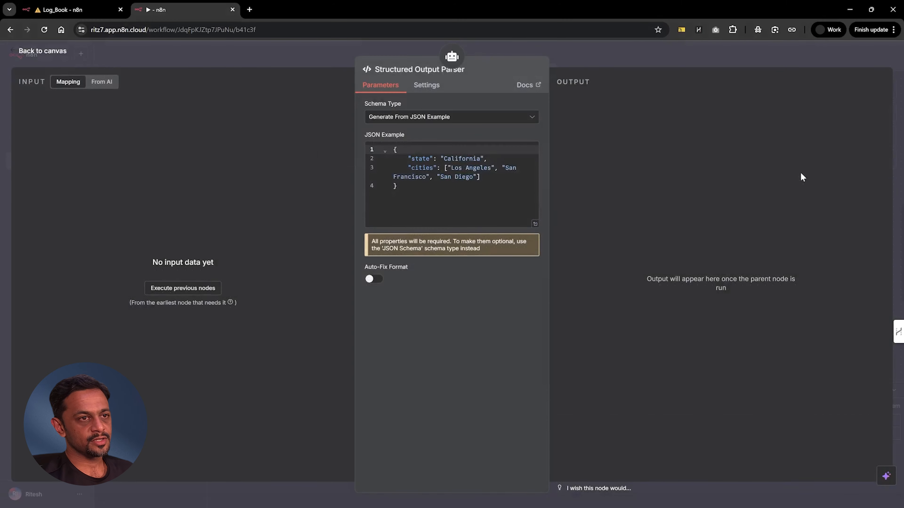
pyautogui.click(429, 120)
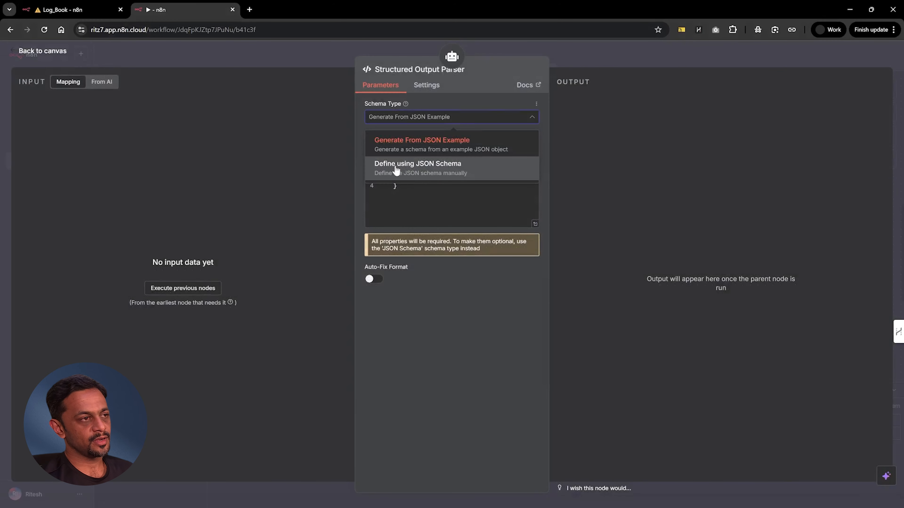
pyautogui.click(396, 171)
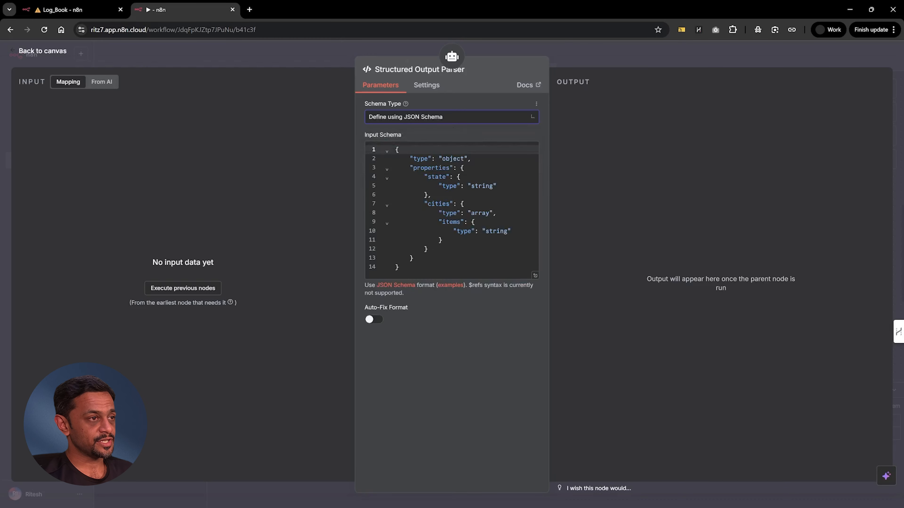
# - Replace the parser's input schema with the invoice JSON covering document_details, items and totals, and place the Gemini node closer beneath the AI Agent
pyautogui.click(462, 195)
pyautogui.hotkey('ctrl', 'a')
pyautogui.write('{   "document_details": {     "from": "string",     "invoice_number": "string",     "date": "string (YYYY-MM-DD)",     "due_date": "string (YYYY-MM-DD)"   },   "items": [     {       "product_name": "string",       "quantity": "number",       "unit_price": "number",       "total_price": "number"     }   ],   "totals": {     "subtotal": "number",     "tax_total": "number",     "grand_total": "number"   } }')
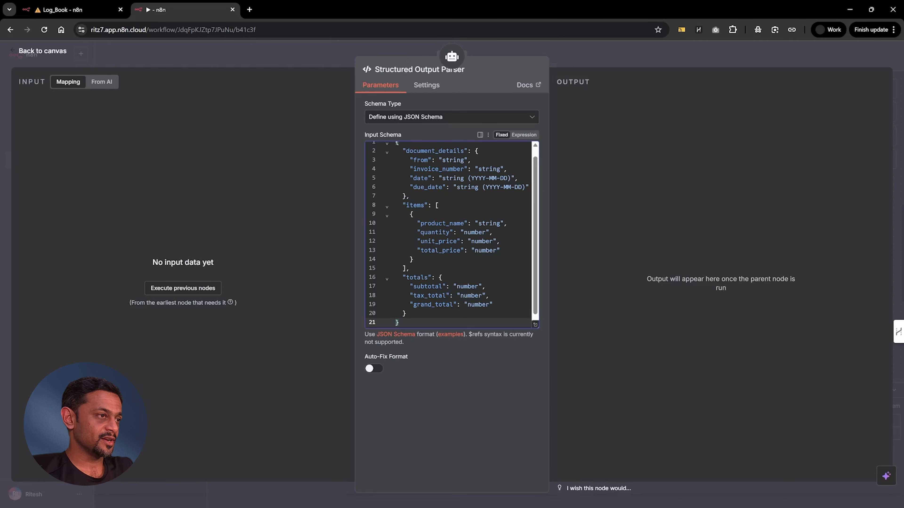
pyautogui.scroll(1, 449, 234)
pyautogui.scroll(-1, 448, 235)
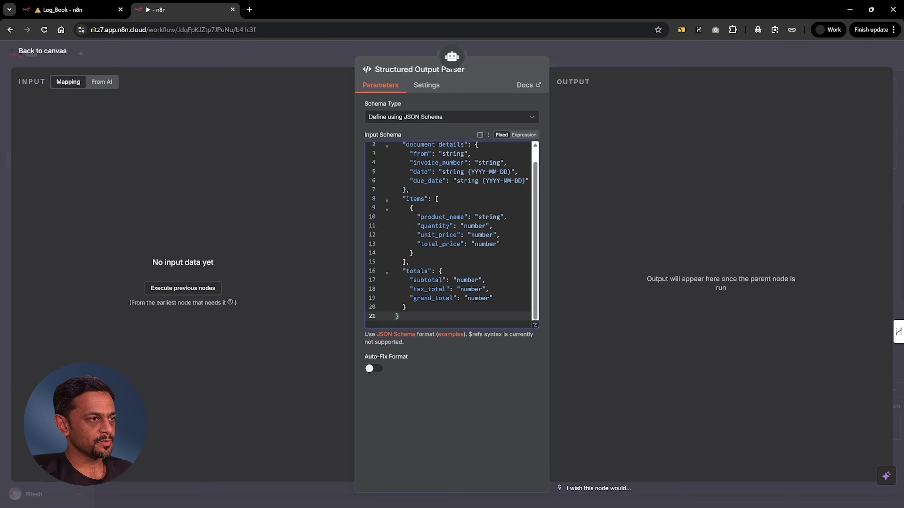
pyautogui.click(581, 52)
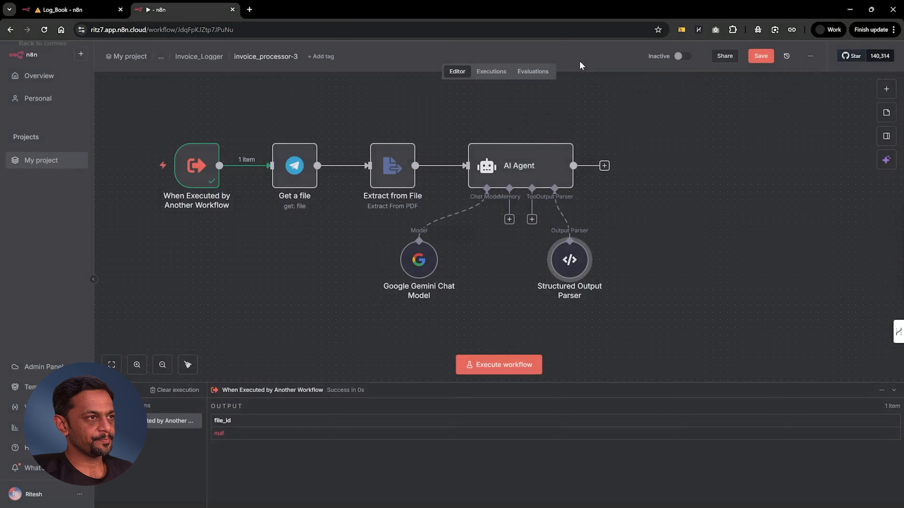
pyautogui.moveTo(428, 262); pyautogui.dragTo(466, 269)
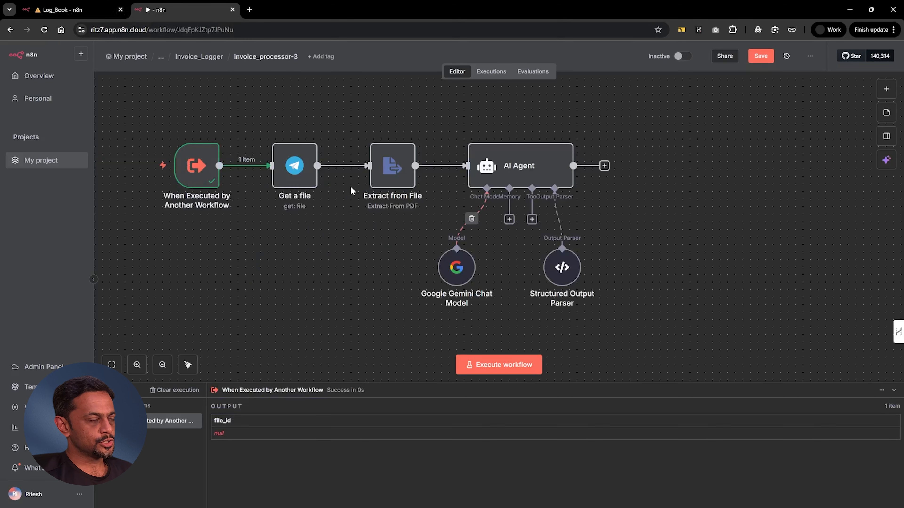
# - In Log_Book, unpin the Telegram Trigger's output data and run the trigger so it listens for a new message
pyautogui.hotkey('ctrl', 'Tab')
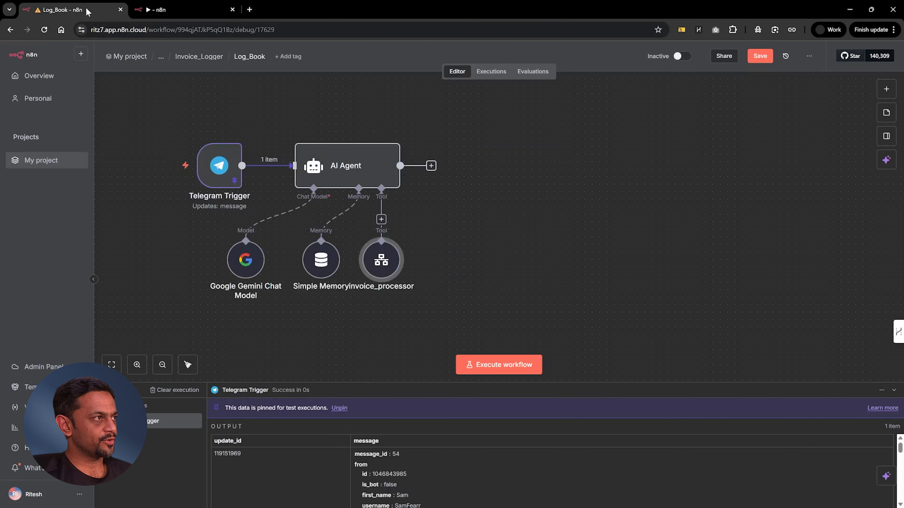
pyautogui.click(216, 168)
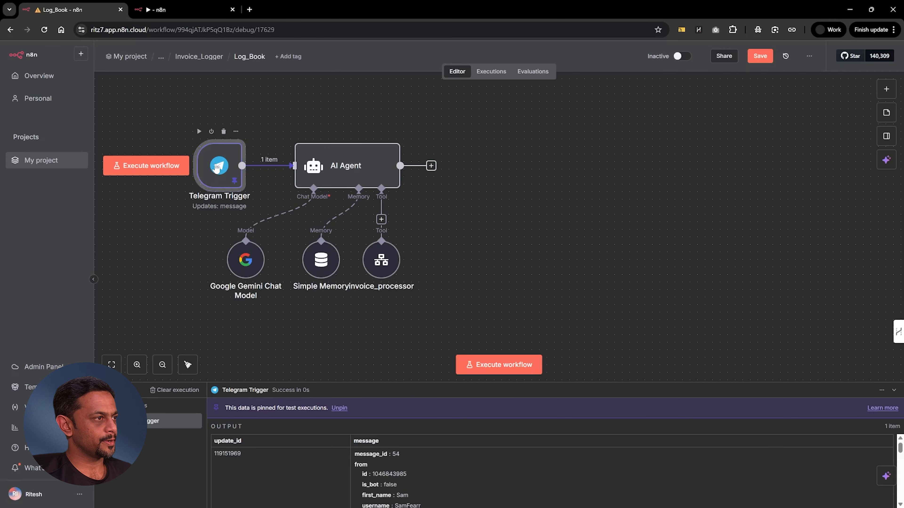
pyautogui.doubleClick(216, 168)
pyautogui.click(348, 74)
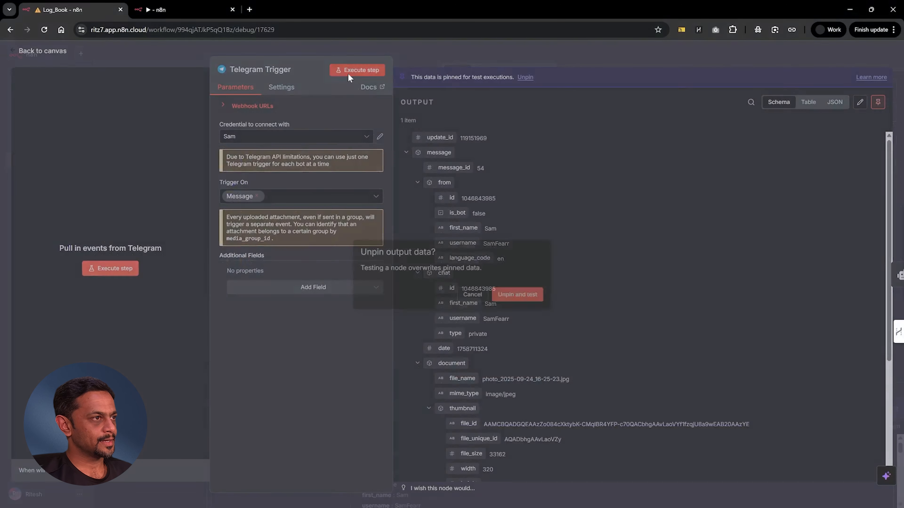
pyautogui.click(520, 296)
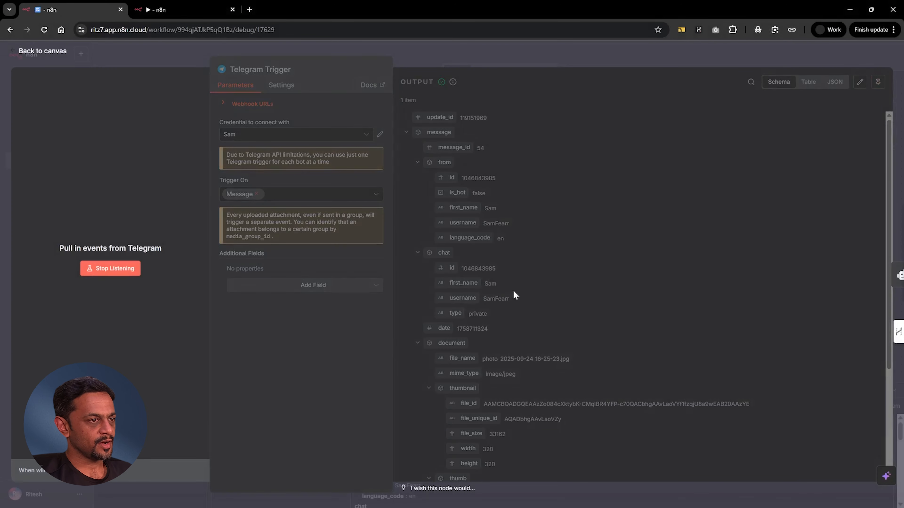
# - Run the Telegram Trigger in Log_Book and send the bot the invoice PDF so its document data is captured
pyautogui.click(106, 268)
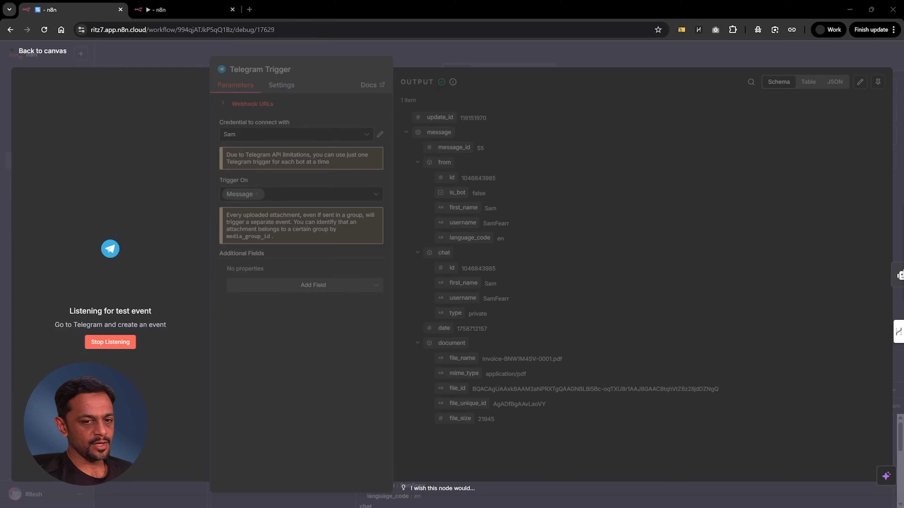
pyautogui.hotkey('alt', 'Tab')
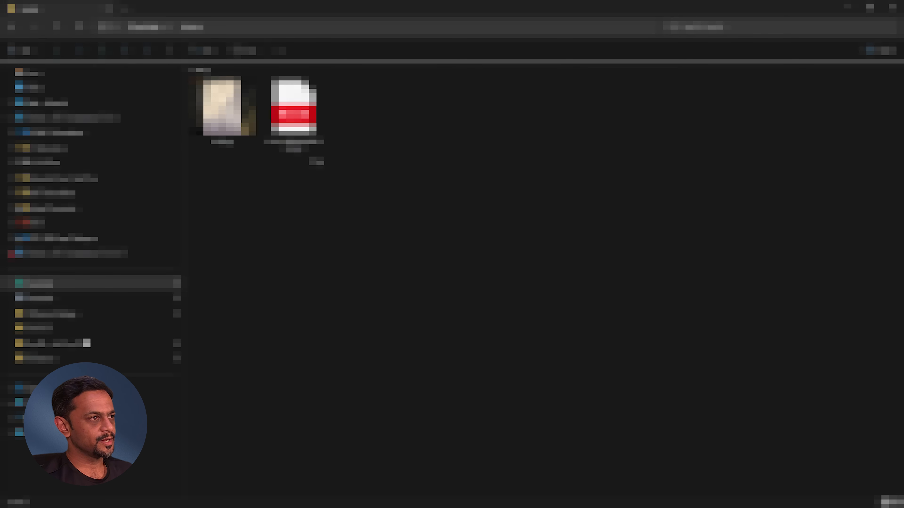
pyautogui.doubleClick(288, 121)
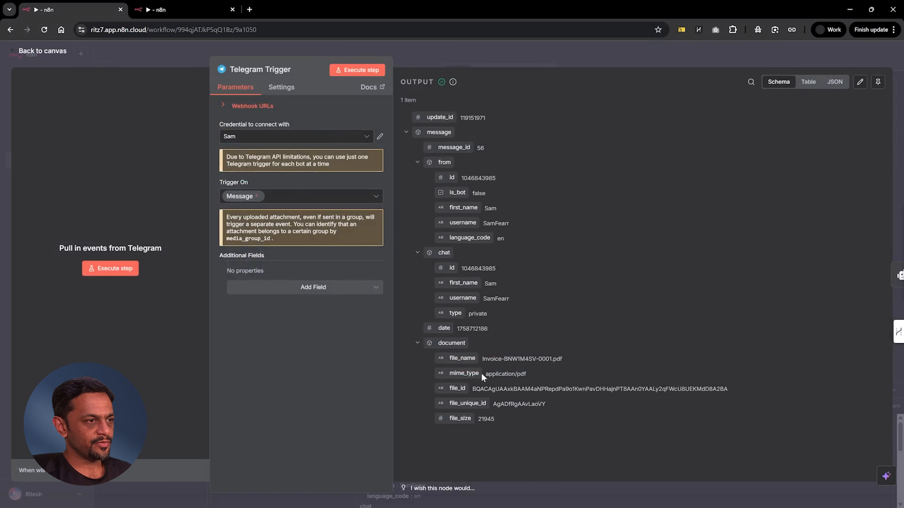
pyautogui.click(521, 53)
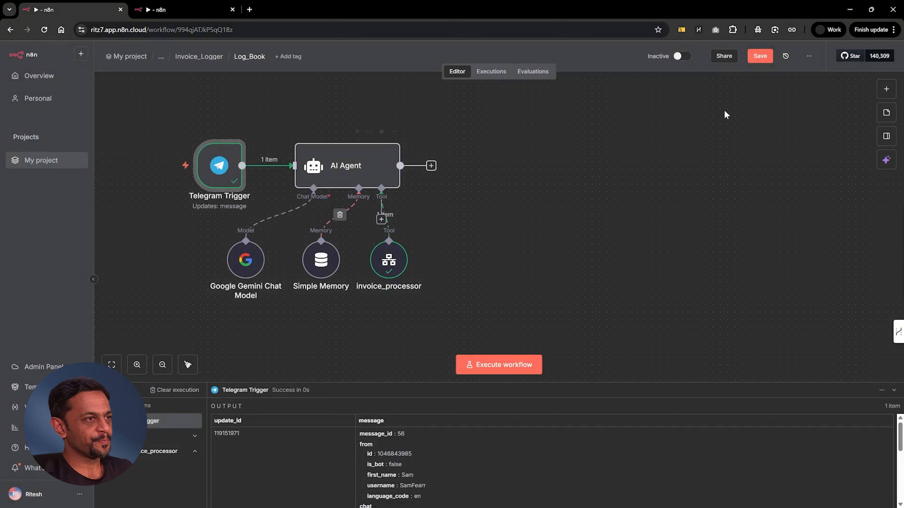
# - Save the Log_Book workflow and run its AI Agent on the captured document message
pyautogui.click(758, 56)
pyautogui.moveTo(356, 169)
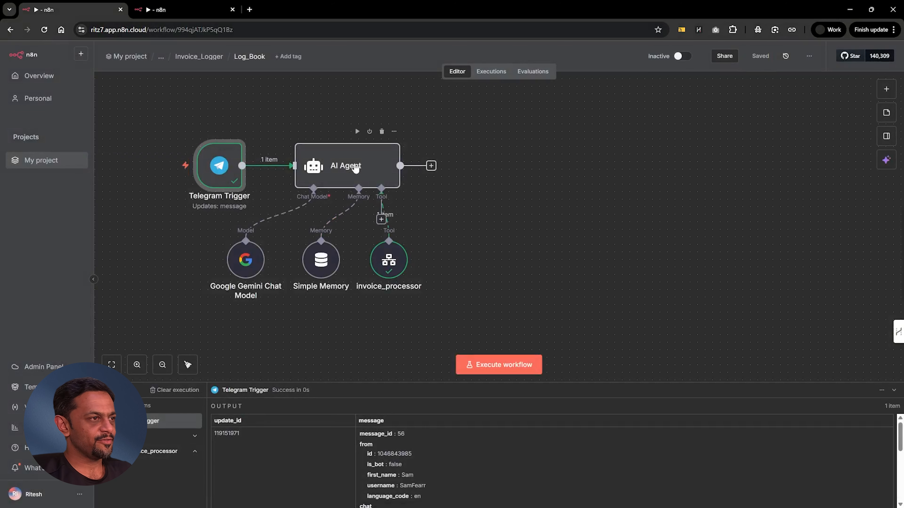
pyautogui.click(357, 133)
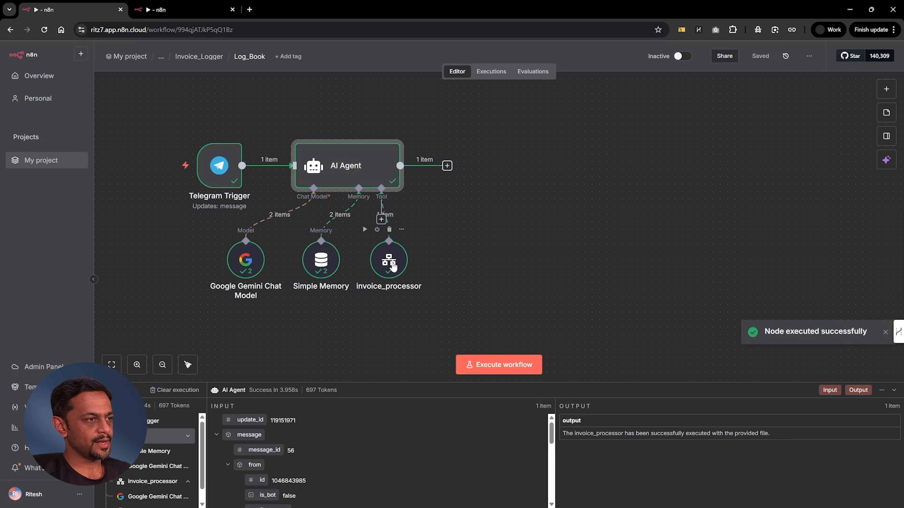
# - Try loading the invoice_processor tool's sub-execution 17643 into the editor in a separate tab, and close that tab
pyautogui.doubleClick(391, 265)
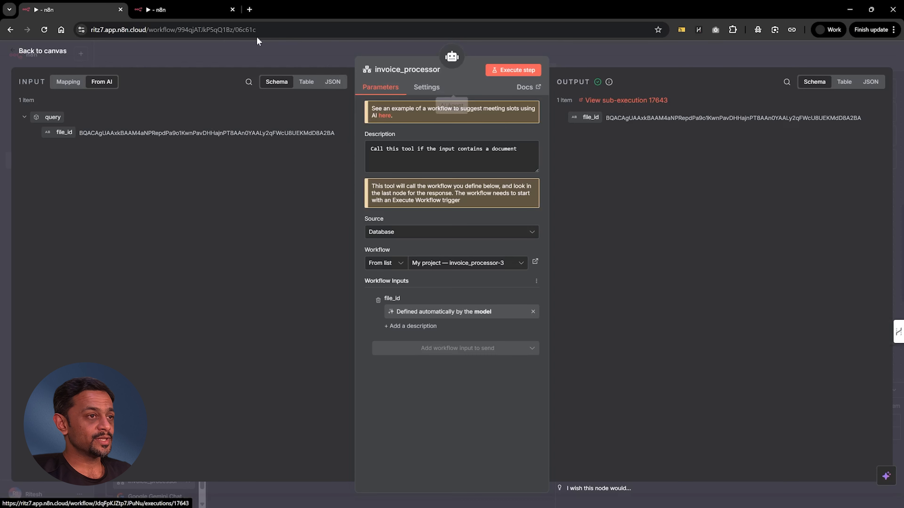
pyautogui.click(627, 101)
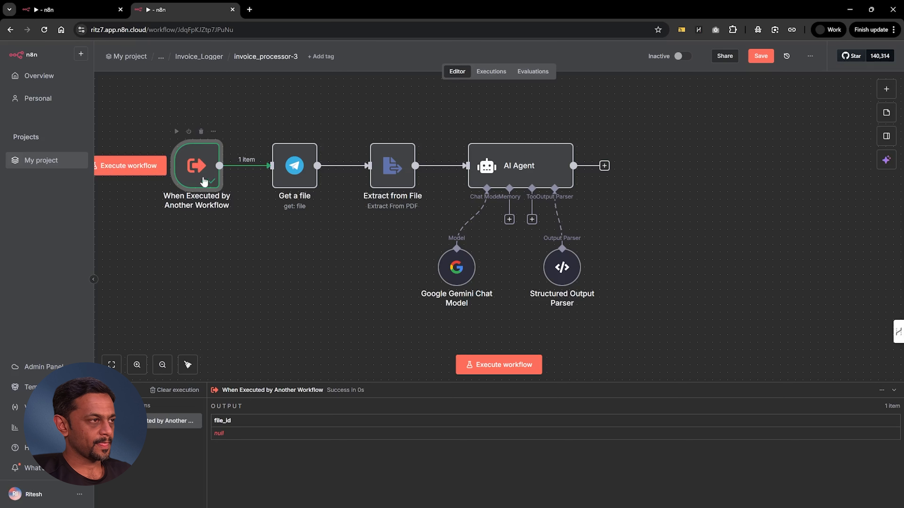
pyautogui.click(85, 16)
pyautogui.click(611, 101)
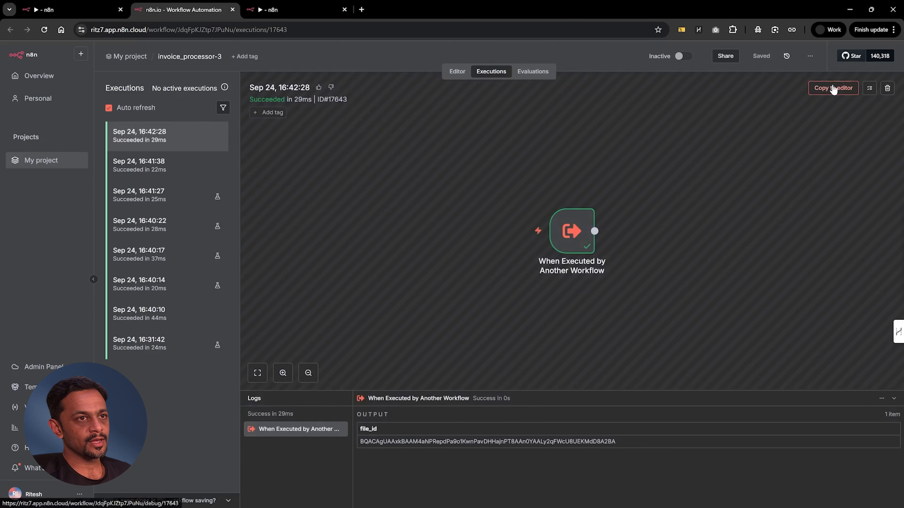
pyautogui.click(833, 88)
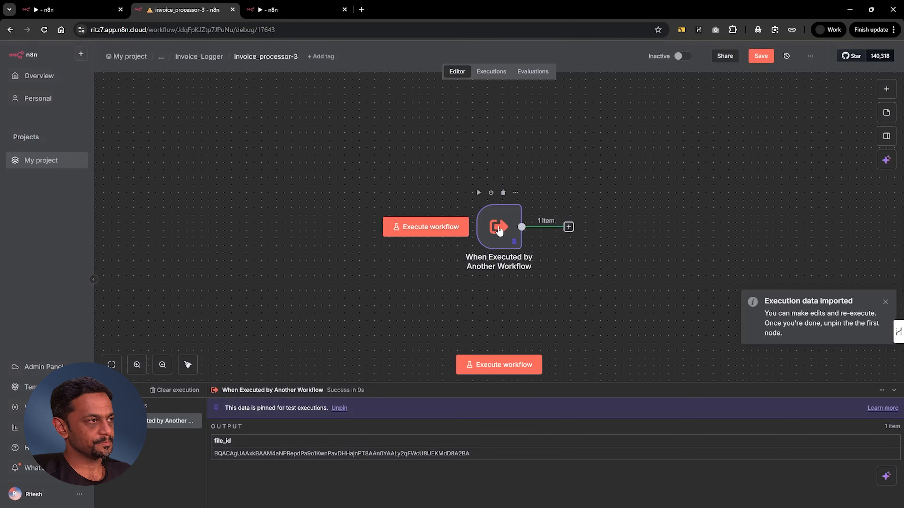
pyautogui.hotkey('ctrl', 'w')
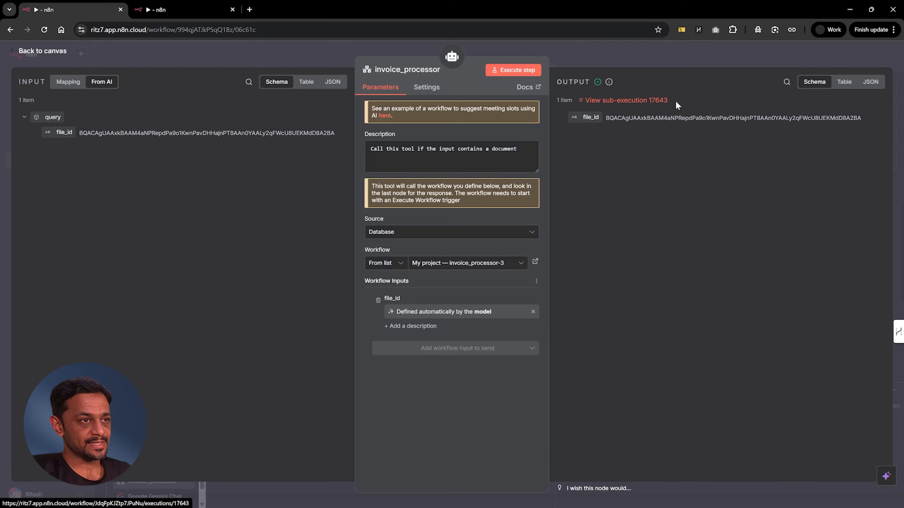
# - In the already open invoice_processor-3 workflow, copy execution 17643 to the editor and check the trigger's pinned file_id
pyautogui.click(208, 11)
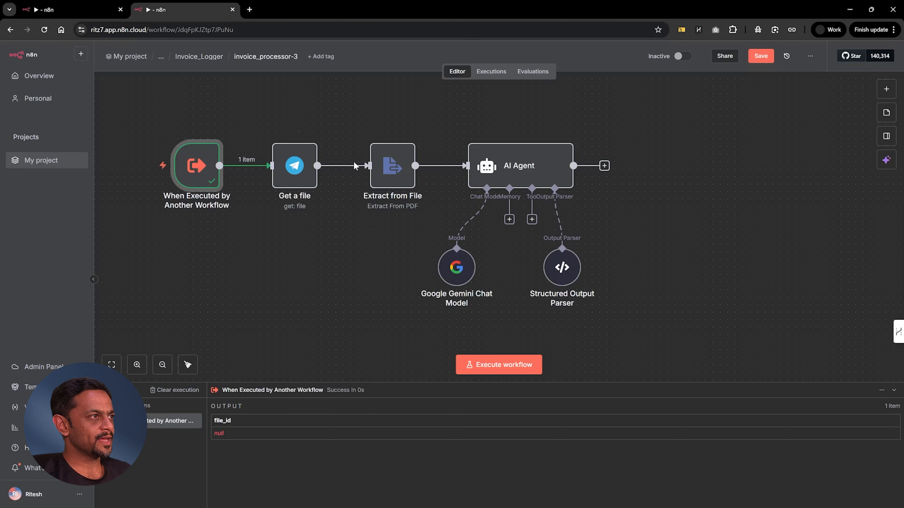
pyautogui.click(487, 72)
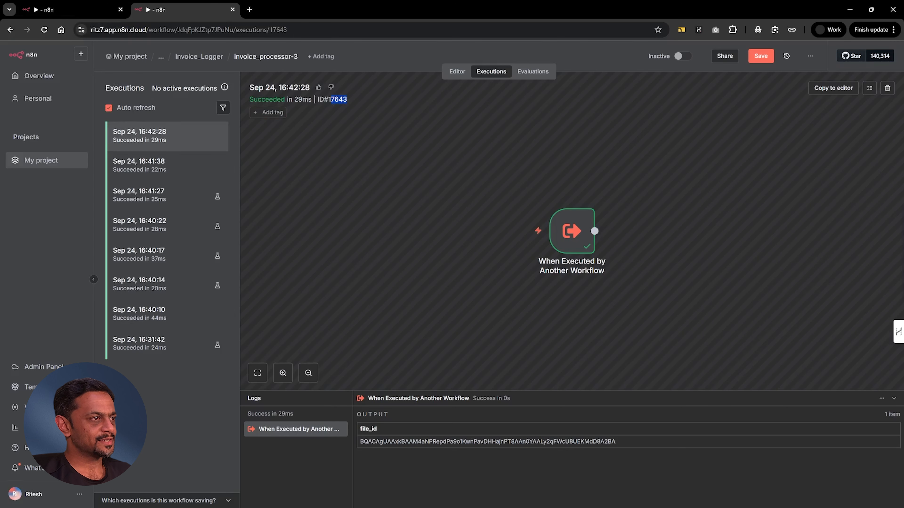
pyautogui.click(837, 90)
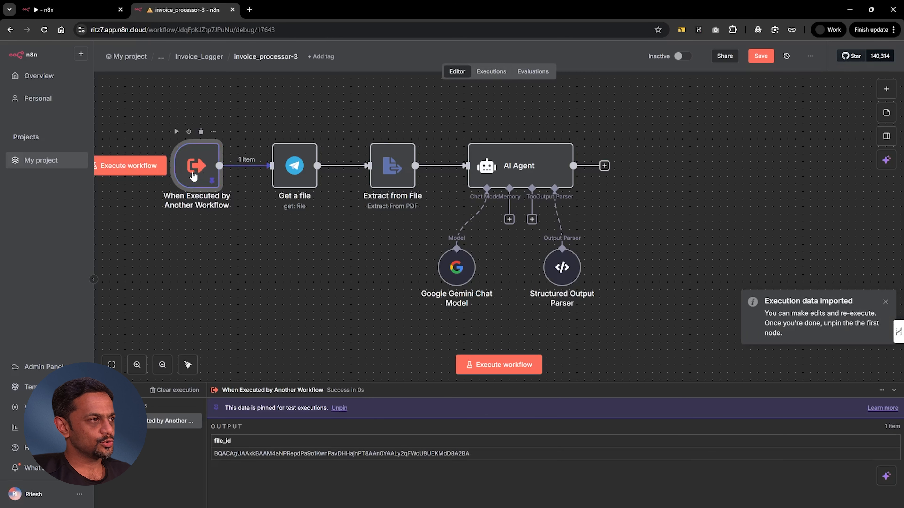
pyautogui.doubleClick(192, 173)
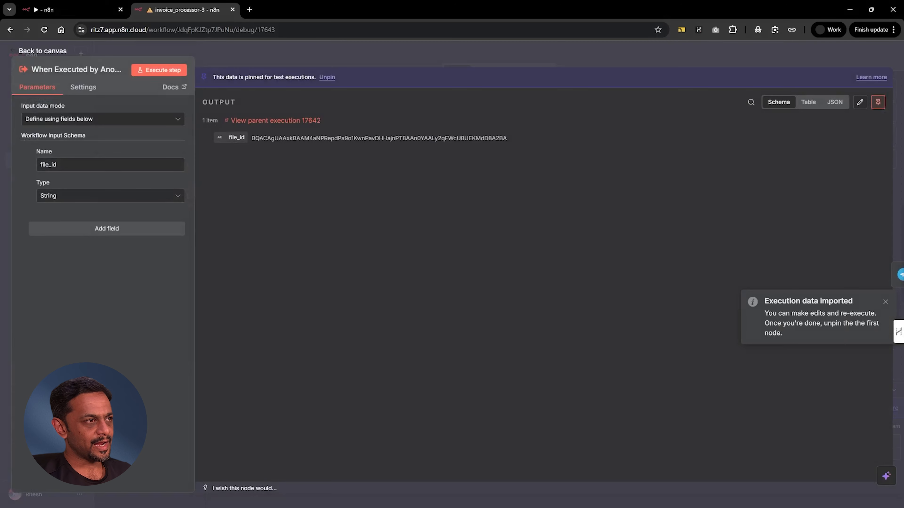
pyautogui.click(330, 54)
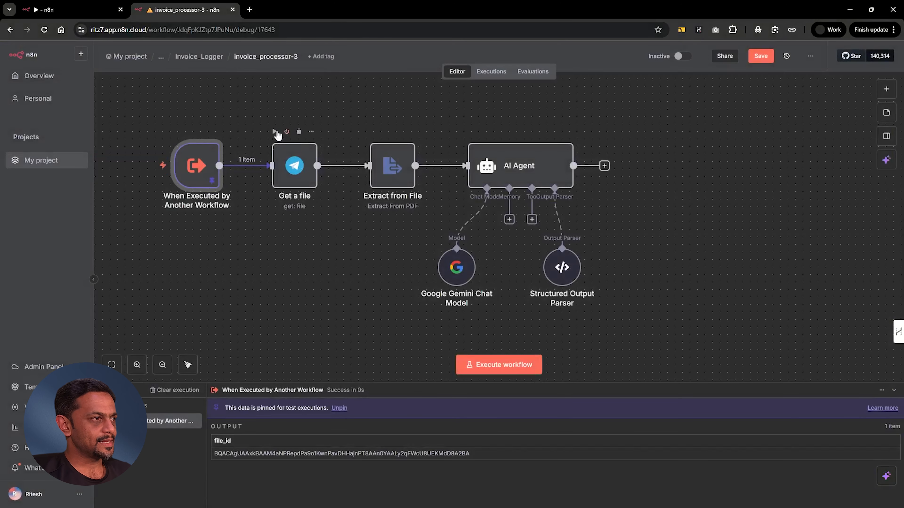
# - Run the Get a file and Extract from File nodes on the pinned data and check the extracted text
pyautogui.click(274, 132)
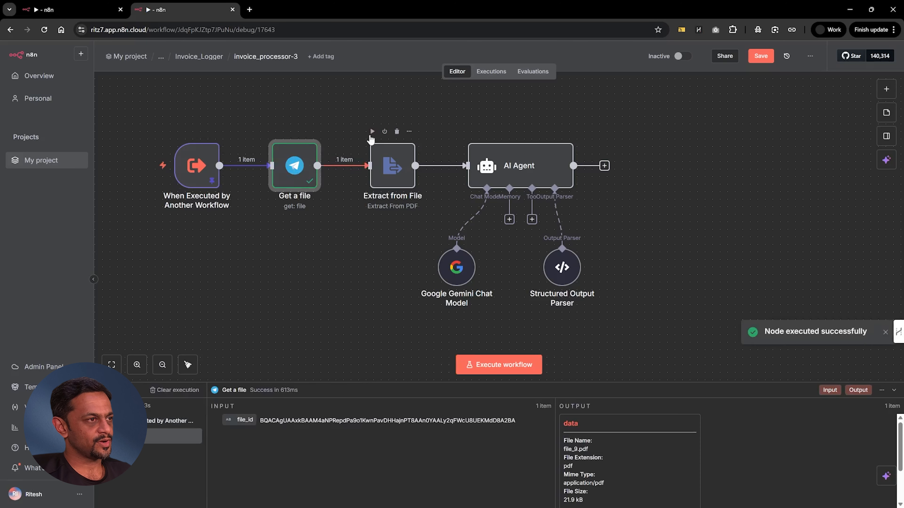
pyautogui.click(372, 132)
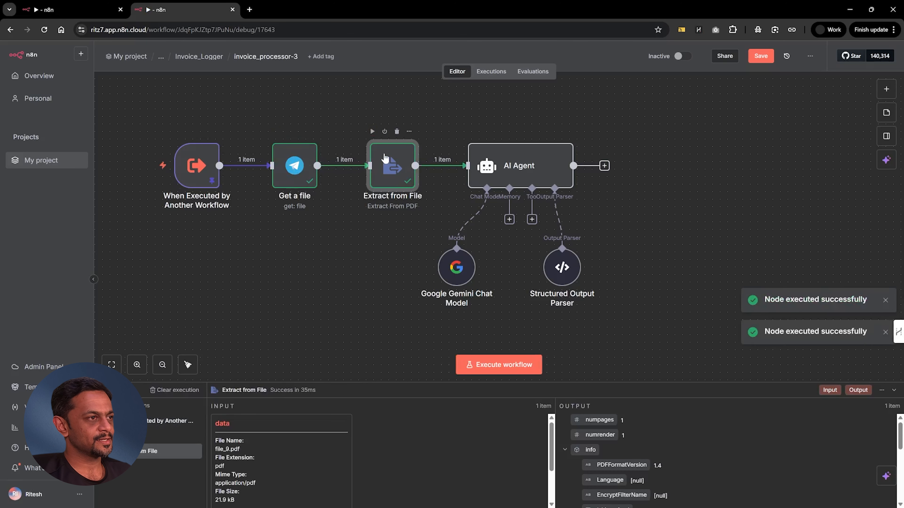
pyautogui.scroll(-5, 726, 459)
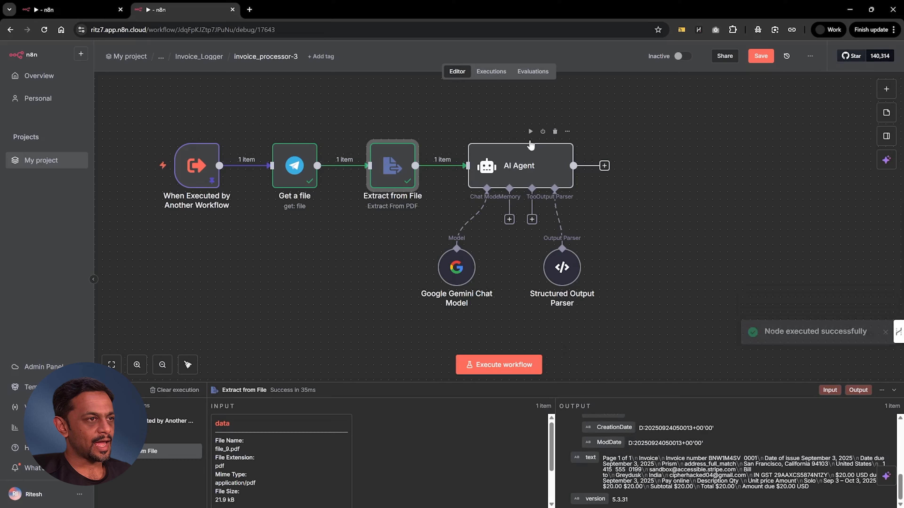
# - Run the AI Agent in invoice_processor-3 and review its structured output from document_details to totals
pyautogui.click(529, 132)
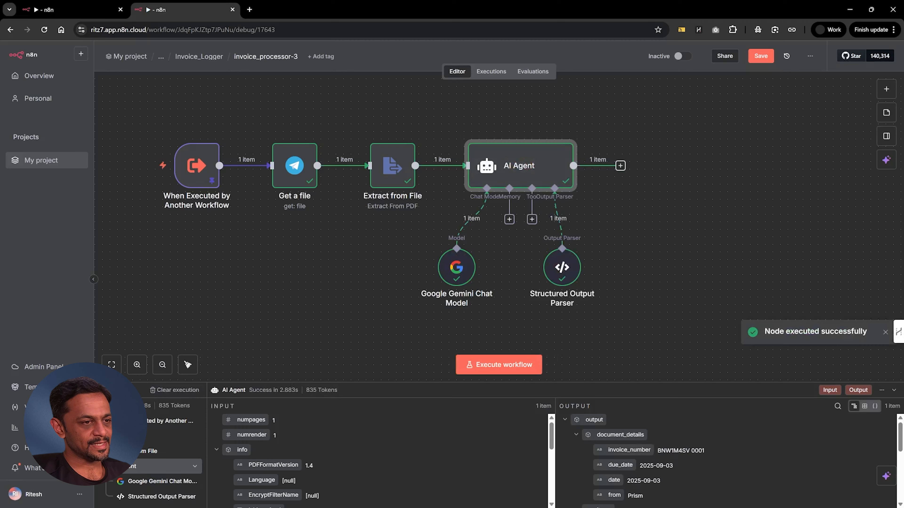
pyautogui.scroll(-5, 656, 472)
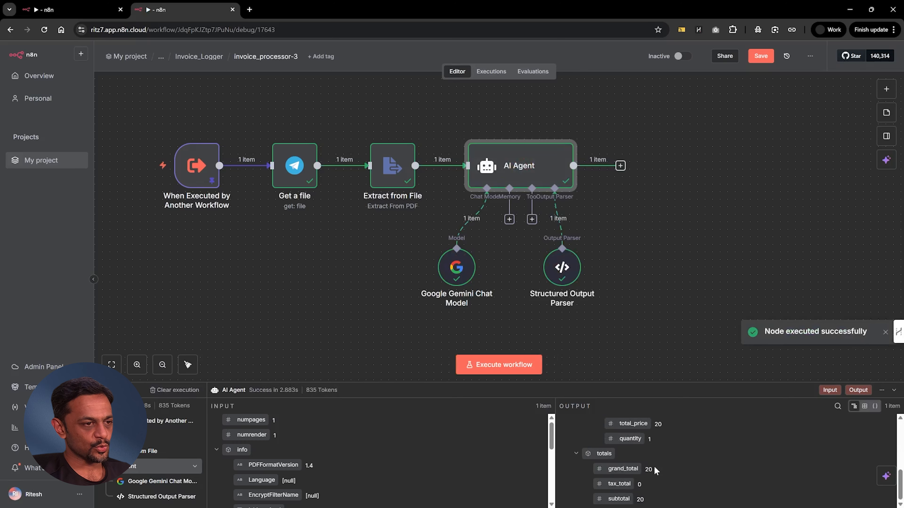
pyautogui.scroll(5, 656, 471)
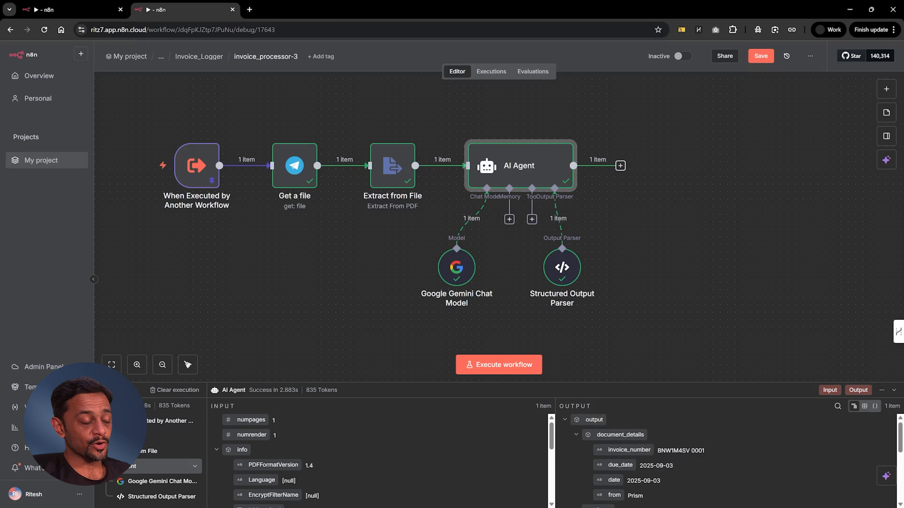
pyautogui.scroll(-5, 656, 472)
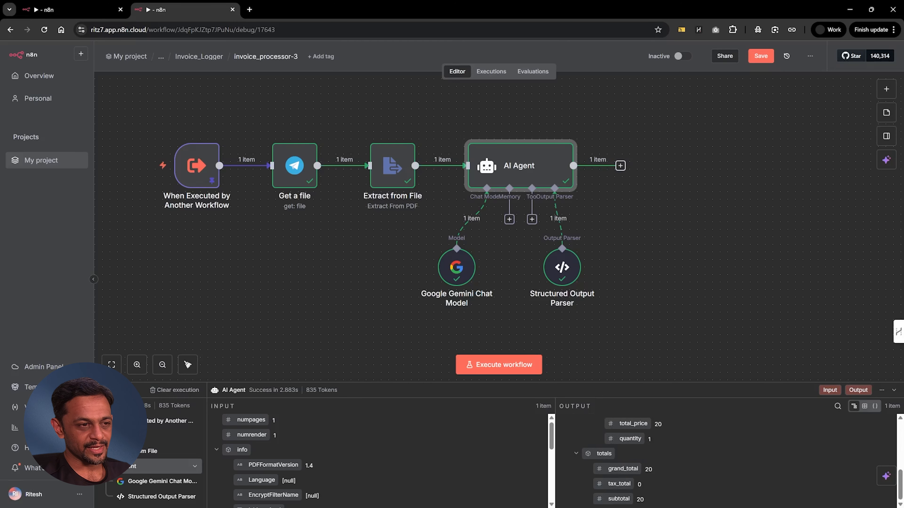
# - Add a "currency": "string" field after grand_total in the totals section of the Structured Output Parser's input schema
pyautogui.doubleClick(508, 162)
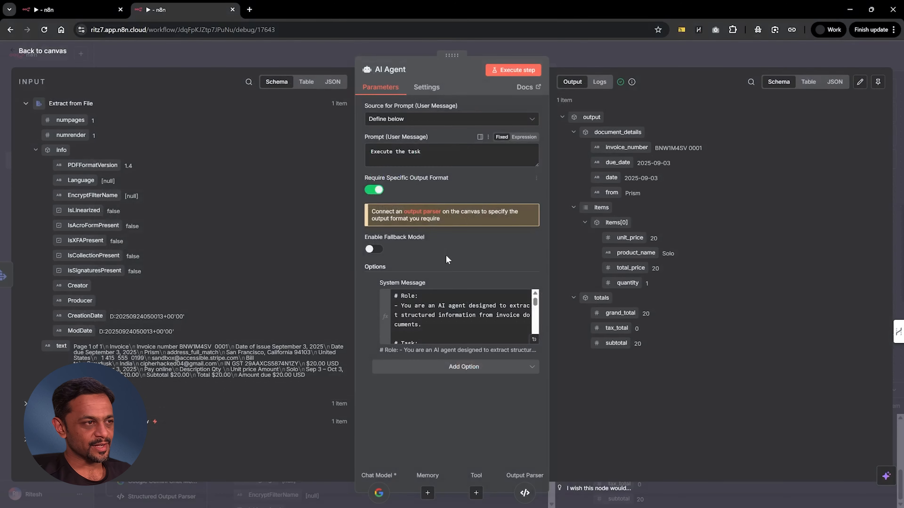
pyautogui.press('Escape')
pyautogui.click(564, 267)
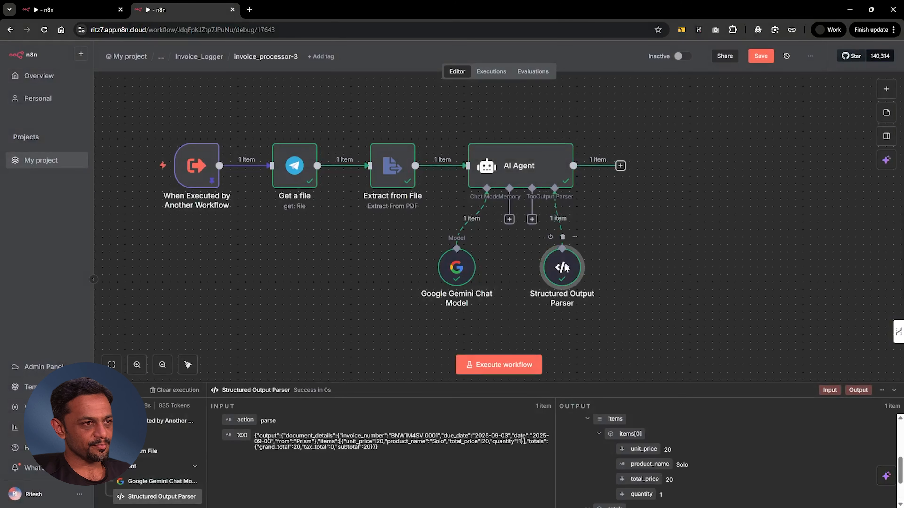
pyautogui.doubleClick(565, 268)
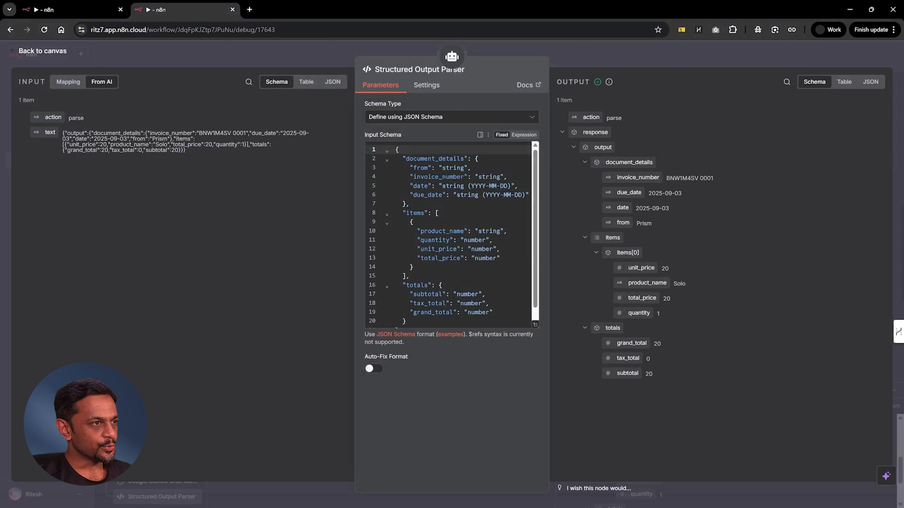
pyautogui.scroll(-1, 448, 232)
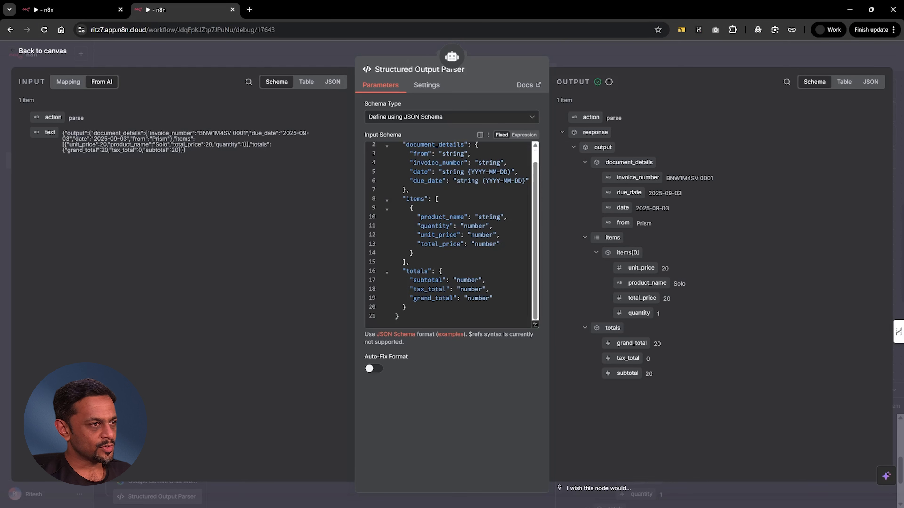
pyautogui.click(493, 298)
pyautogui.press('Return')
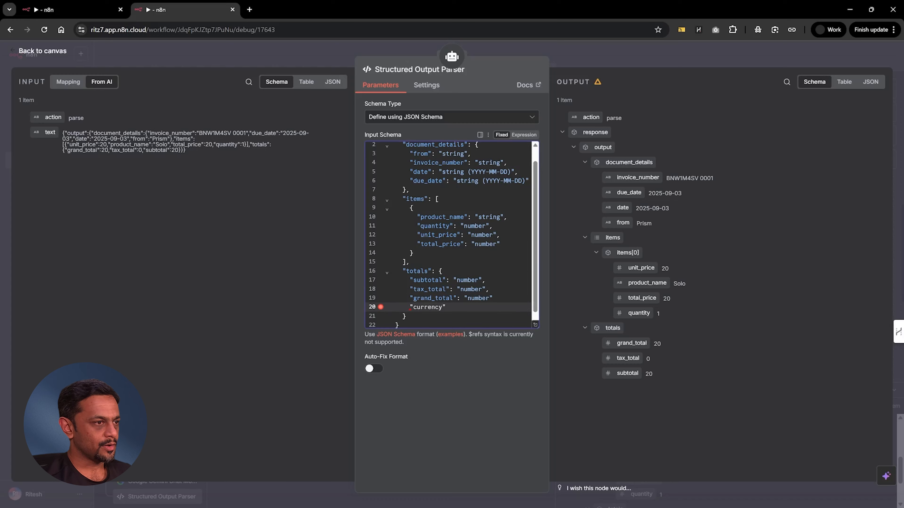
pyautogui.hotkey('ctrl', 'z')
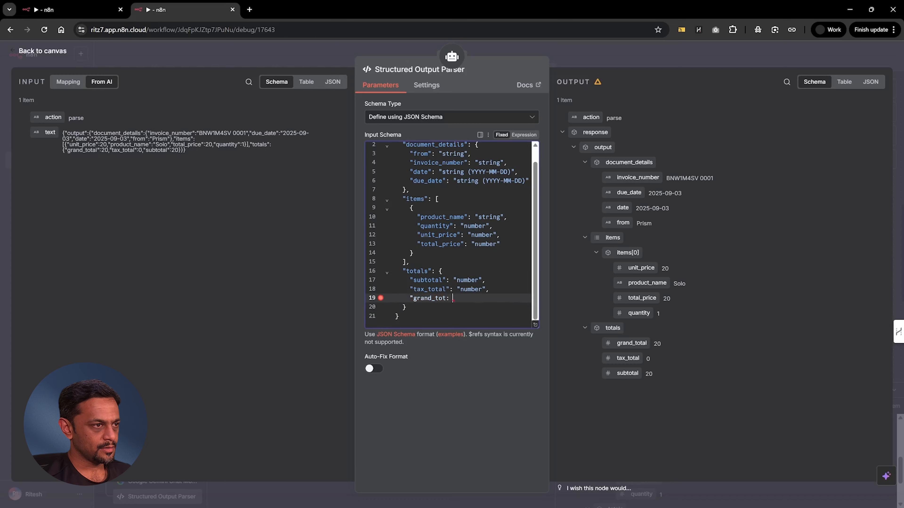
pyautogui.hotkey('ctrl', 'shift', 'z')
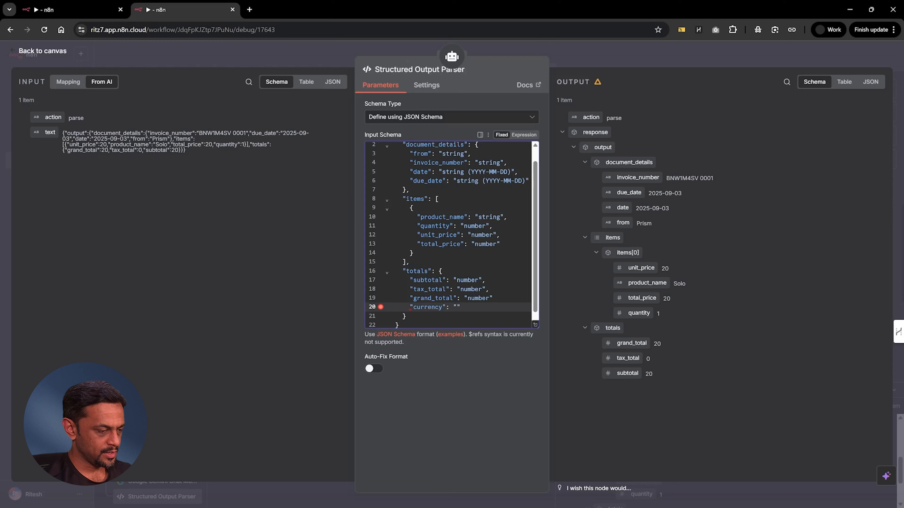
pyautogui.hotkey('ctrl', 'shift', 'z')
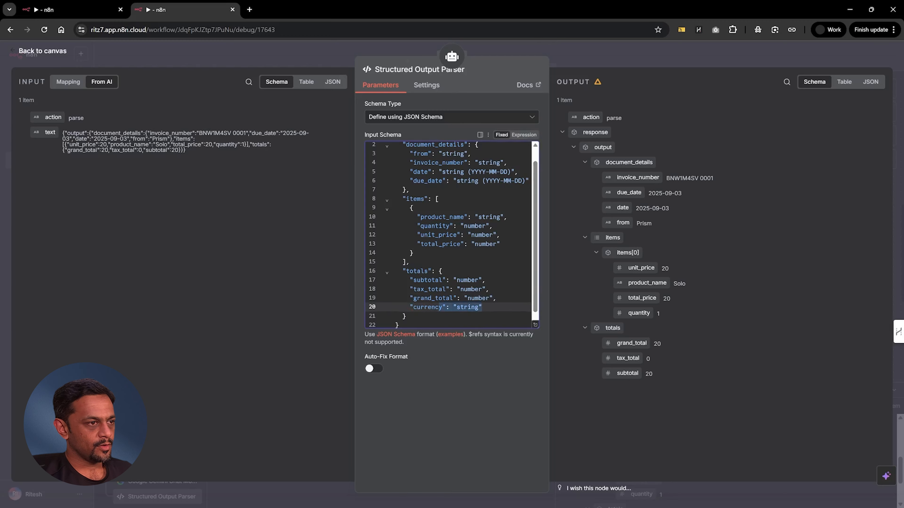
pyautogui.click(553, 57)
# - Add the same "currency": "string" line after grand_total in the output format of the AI Agent's system message
pyautogui.click(507, 165)
pyautogui.doubleClick(507, 165)
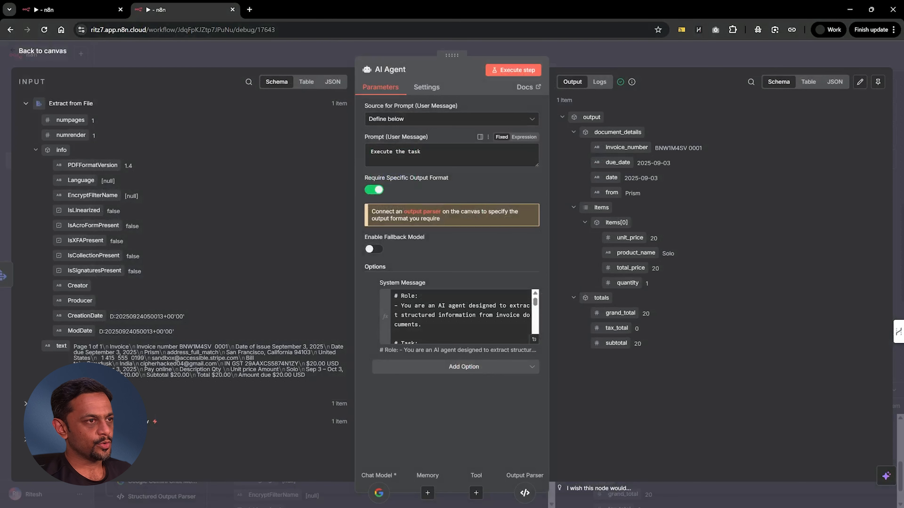
pyautogui.click(459, 321)
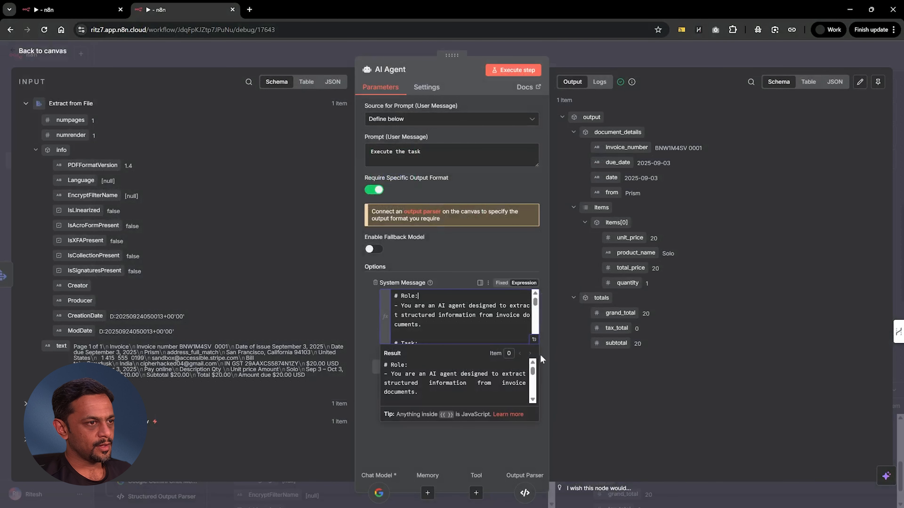
pyautogui.click(533, 339)
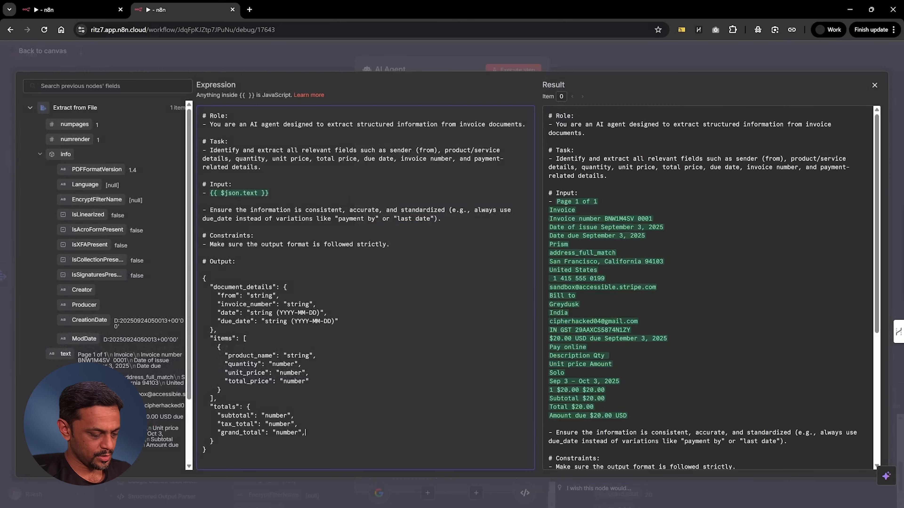
pyautogui.hotkey('ctrl', 'v')
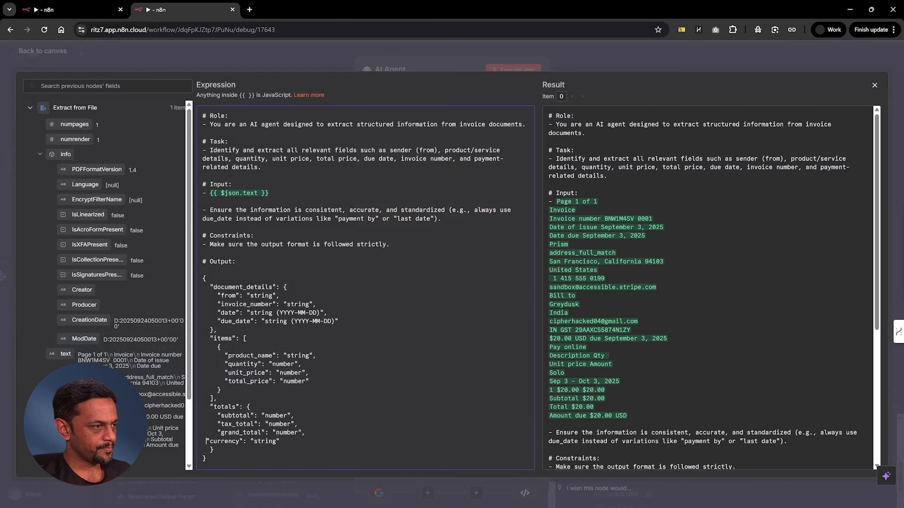
# - Indent the "currency" line to align with the other totals fields in the AI Agent's system message, and return to the canvas
pyautogui.press('Tab')
pyautogui.press('Tab')
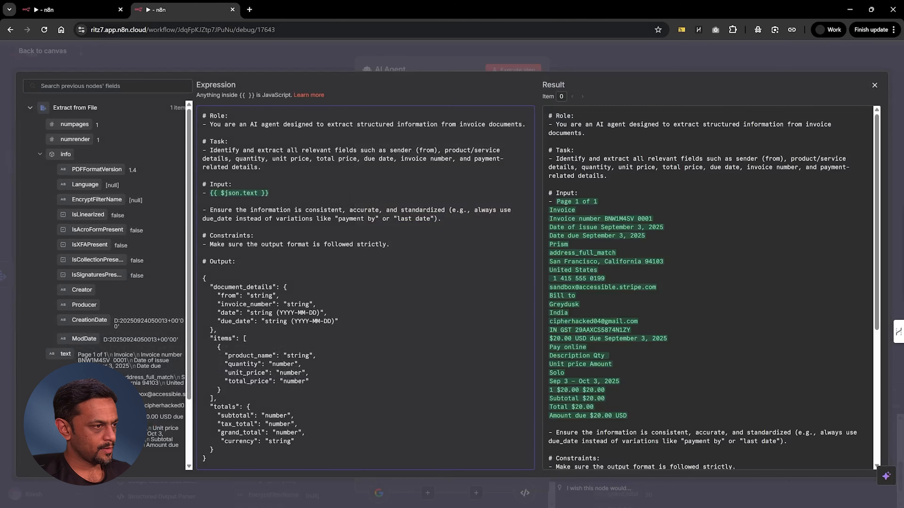
pyautogui.press('BackSpace')
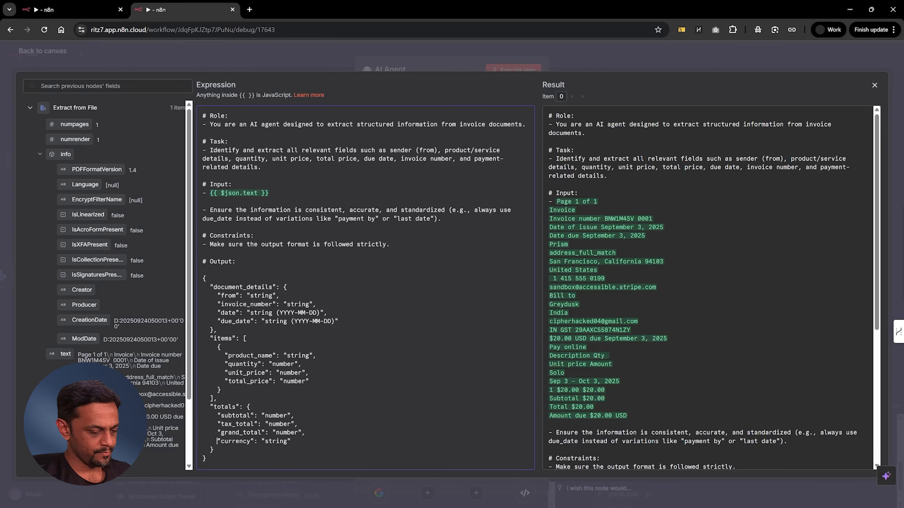
pyautogui.click(576, 57)
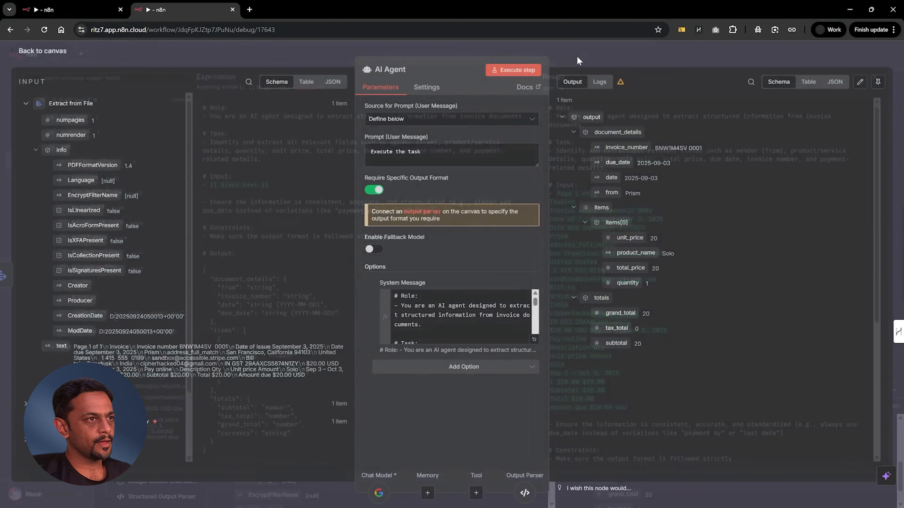
pyautogui.click(558, 50)
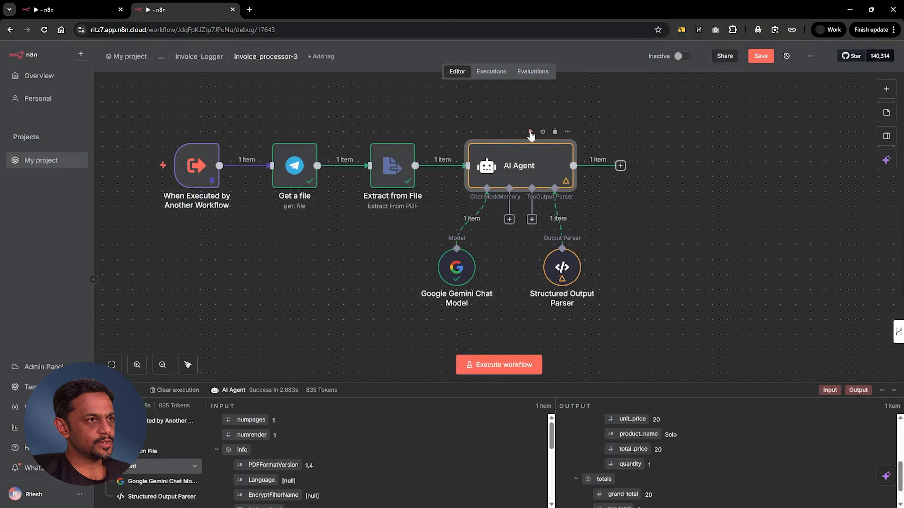
# - Rerun the AI Agent and check the currency field in the Structured Output Parser's output
pyautogui.click(530, 131)
pyautogui.click(553, 255)
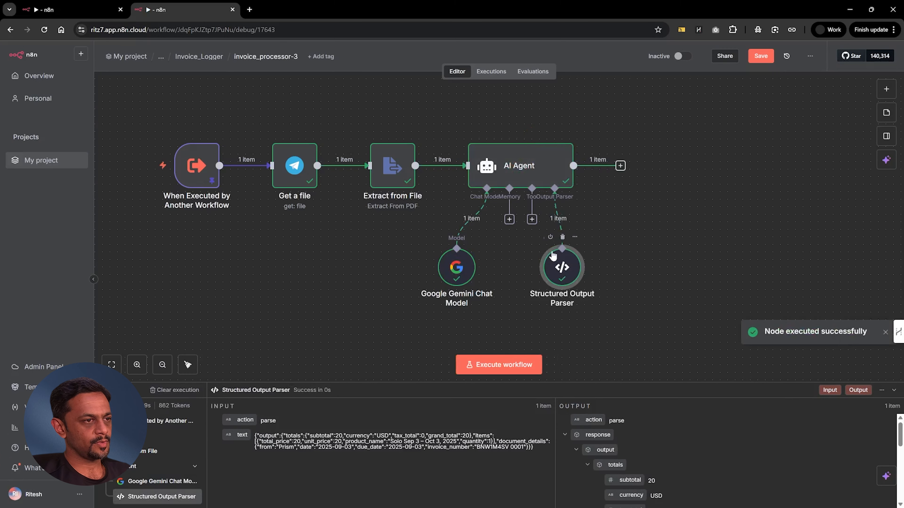
pyautogui.doubleClick(571, 269)
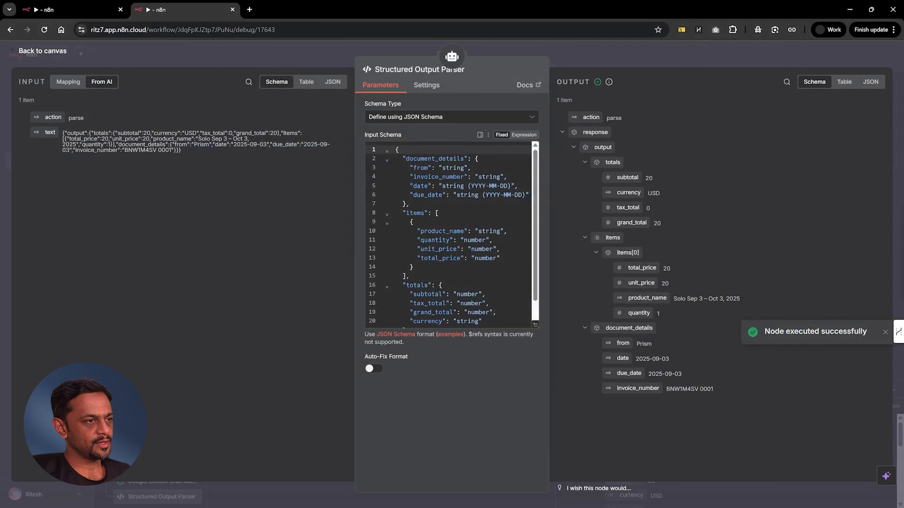
pyautogui.scroll(-1, 462, 231)
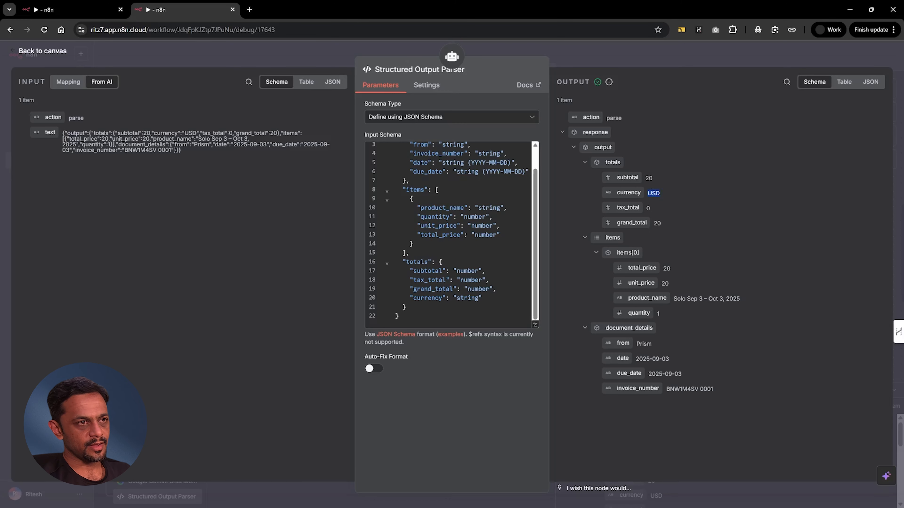
pyautogui.click(603, 59)
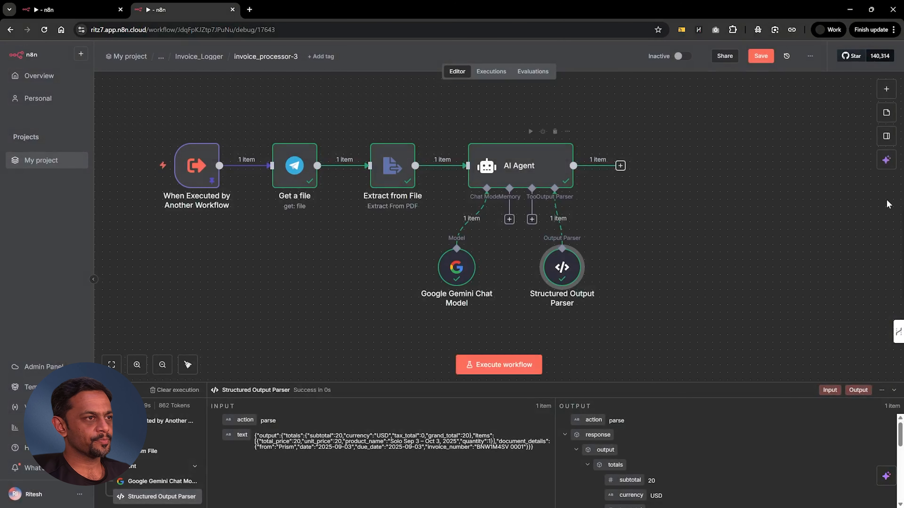
# - Create a new Google Sheets spreadsheet in a separate browser tab and name it Invoice_Logs
pyautogui.hotkey('ctrl', 't')
pyautogui.write('sheets')
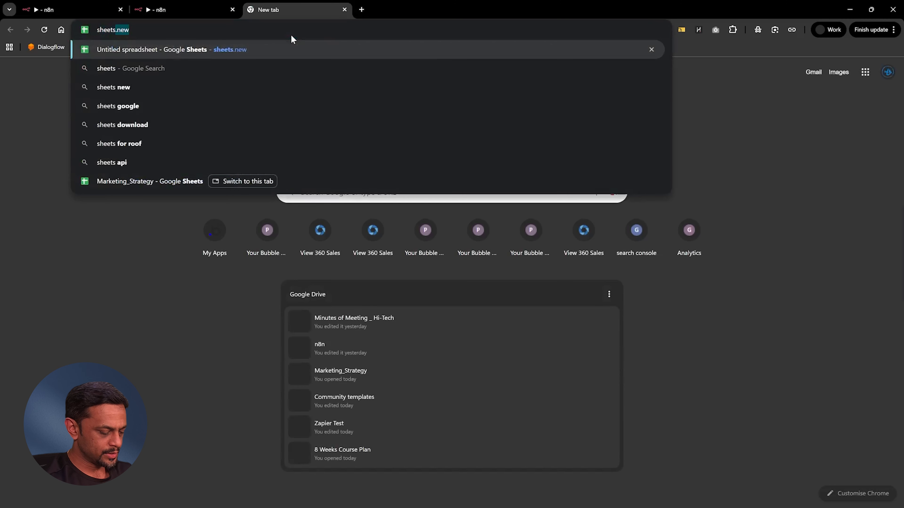
pyautogui.write('.new')
pyautogui.press('Return')
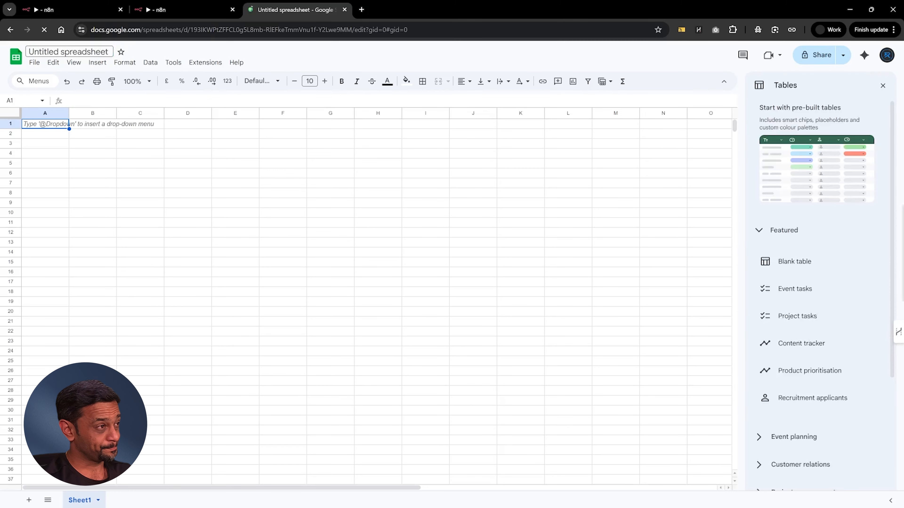
pyautogui.click(81, 52)
pyautogui.write('Invoice_Logs')
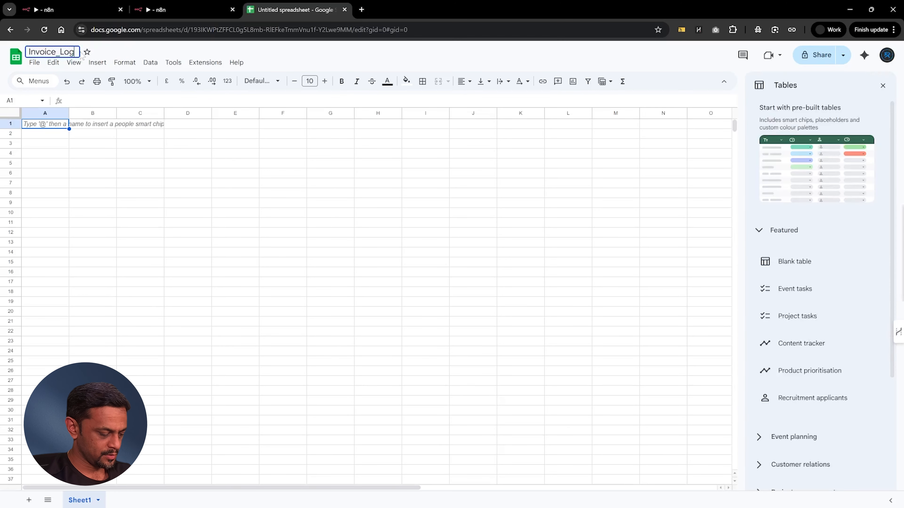
pyautogui.press('Return')
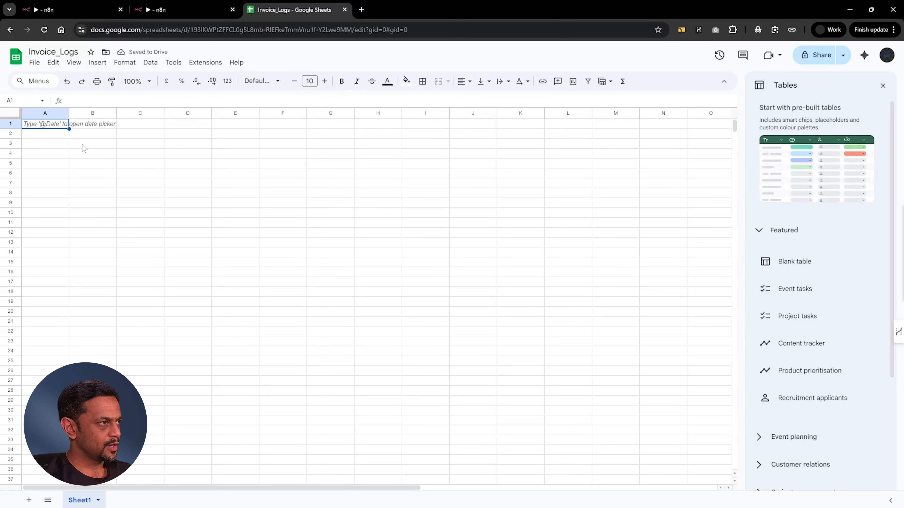
# - Back in the n8n workflow, add a Google Sheets "Append row in sheet" node after the AI Agent and choose Invoice_Logs as its document
pyautogui.click(167, 11)
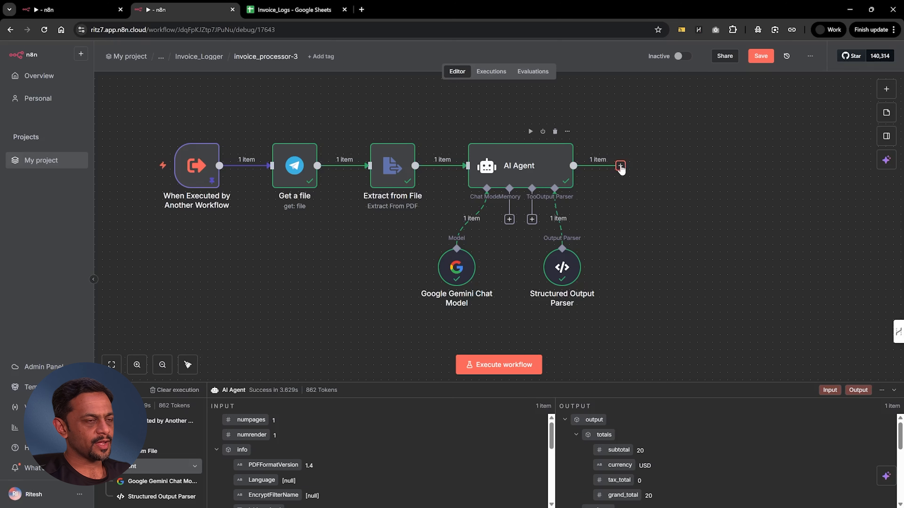
pyautogui.click(620, 166)
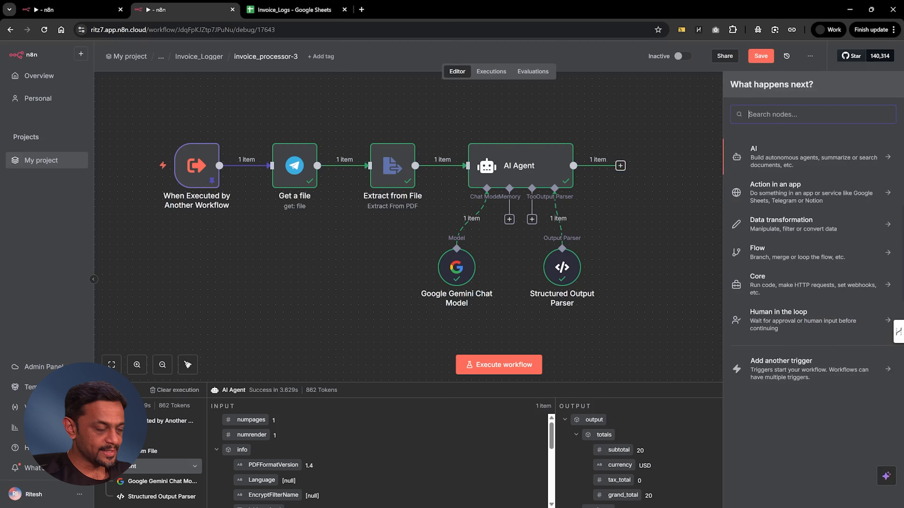
pyautogui.write('sheets')
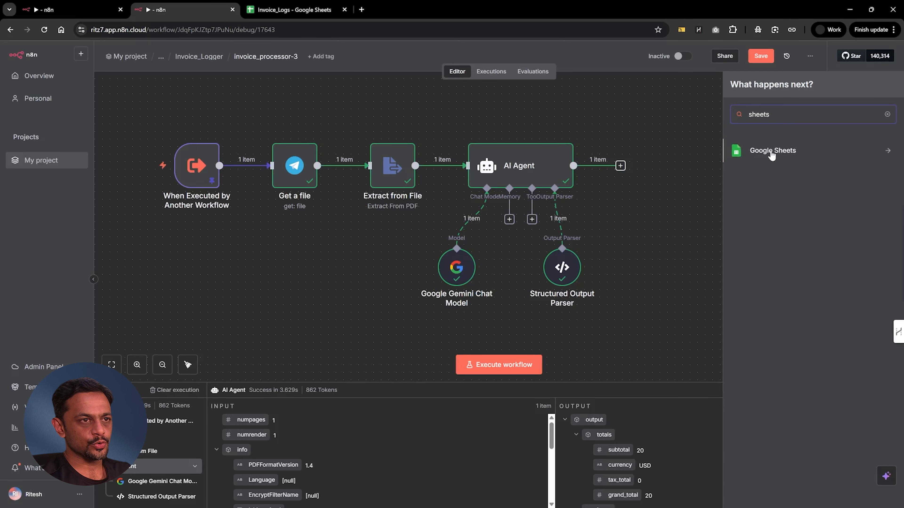
pyautogui.click(771, 153)
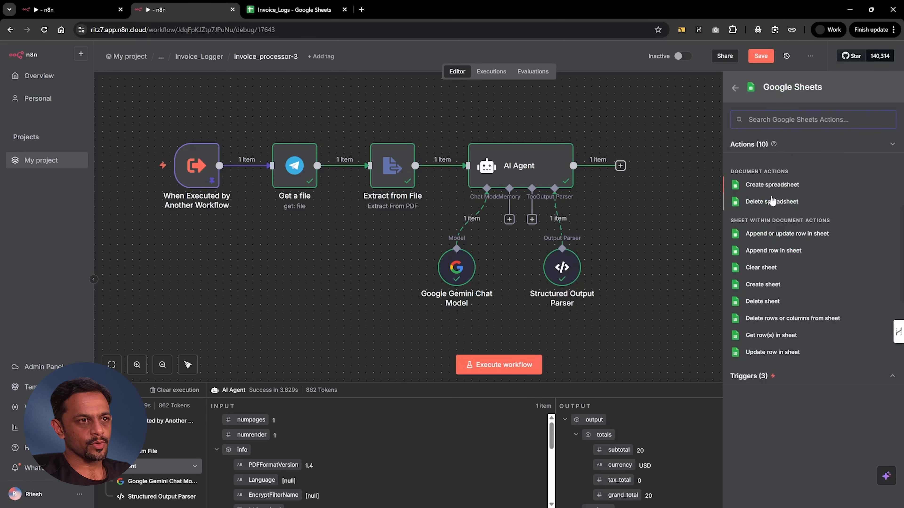
pyautogui.click(772, 251)
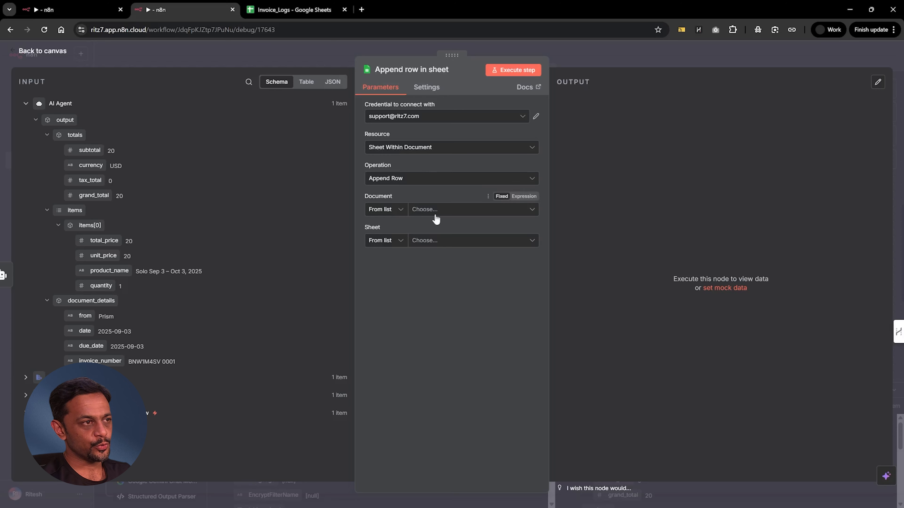
pyautogui.click(428, 213)
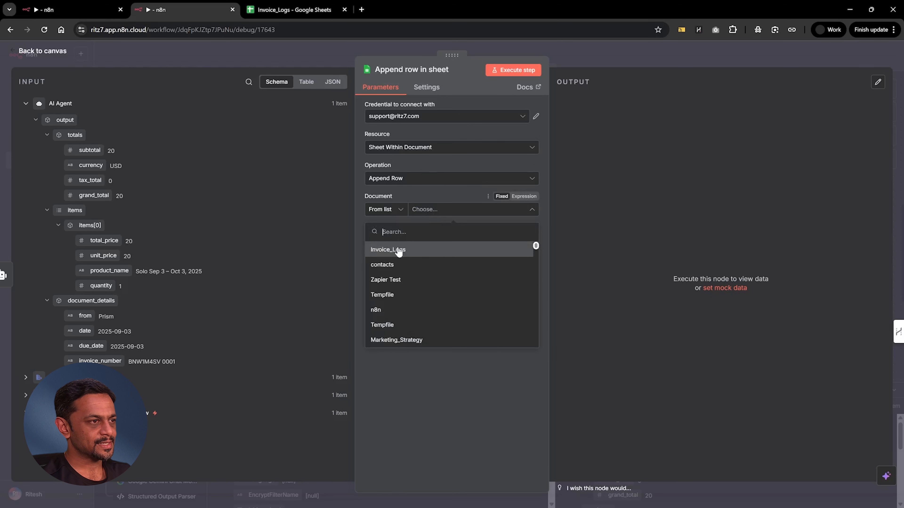
pyautogui.click(395, 249)
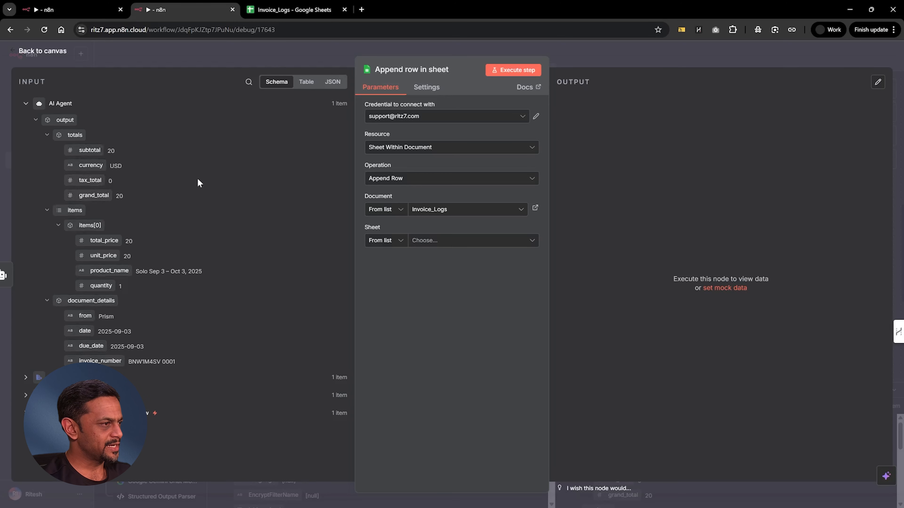
# - In the Invoice_Logs spreadsheet, enter the headers Invoice Number, From, Invoice Date and Due Date in cells A1 to D1
pyautogui.click(271, 7)
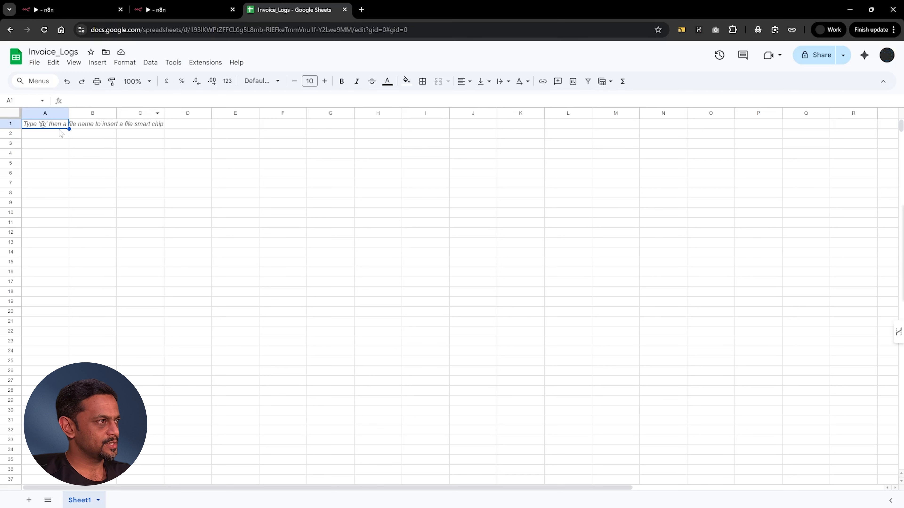
pyautogui.write('Inv')
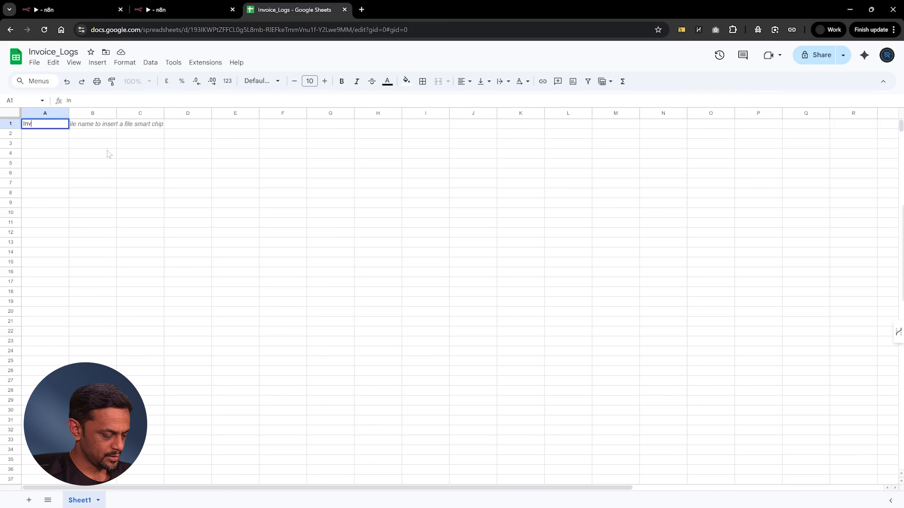
pyautogui.write('oice Number')
pyautogui.press('Tab')
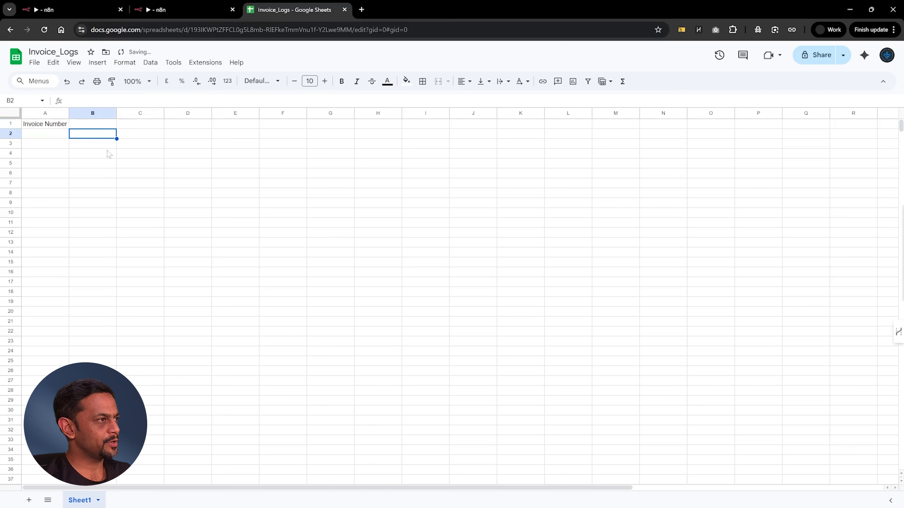
pyautogui.write('From')
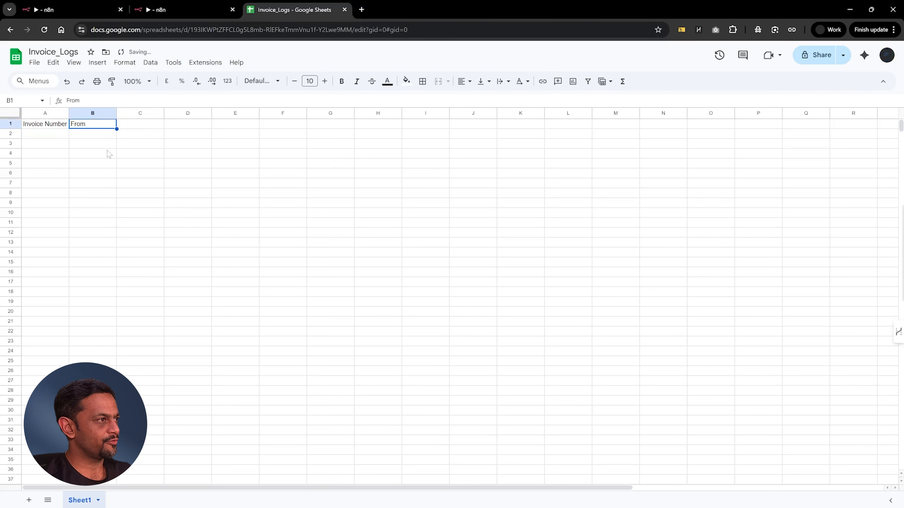
pyautogui.press('Tab')
pyautogui.write('Invoice D')
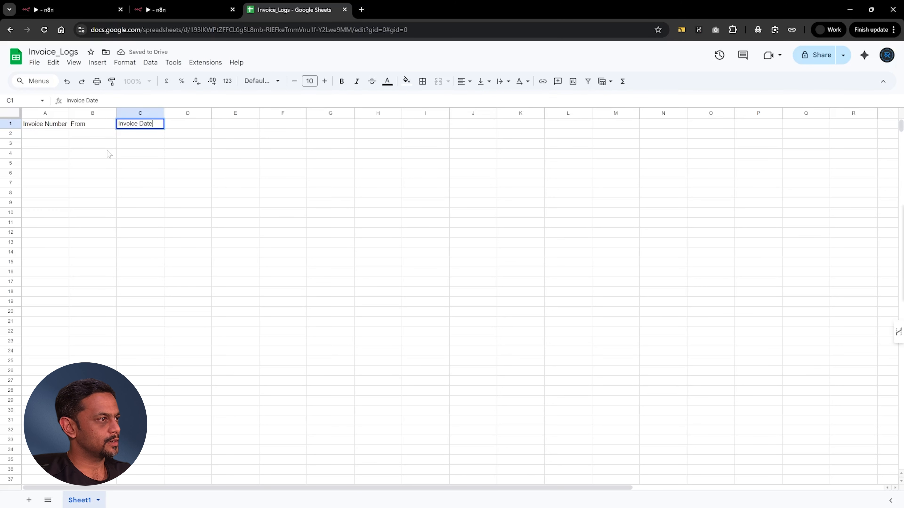
pyautogui.press('Tab')
pyautogui.write('Due Date')
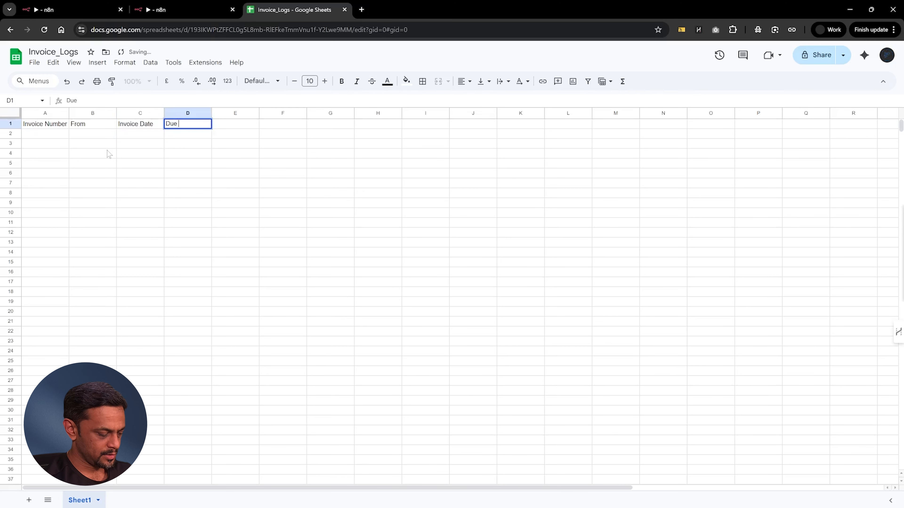
pyautogui.press('Tab')
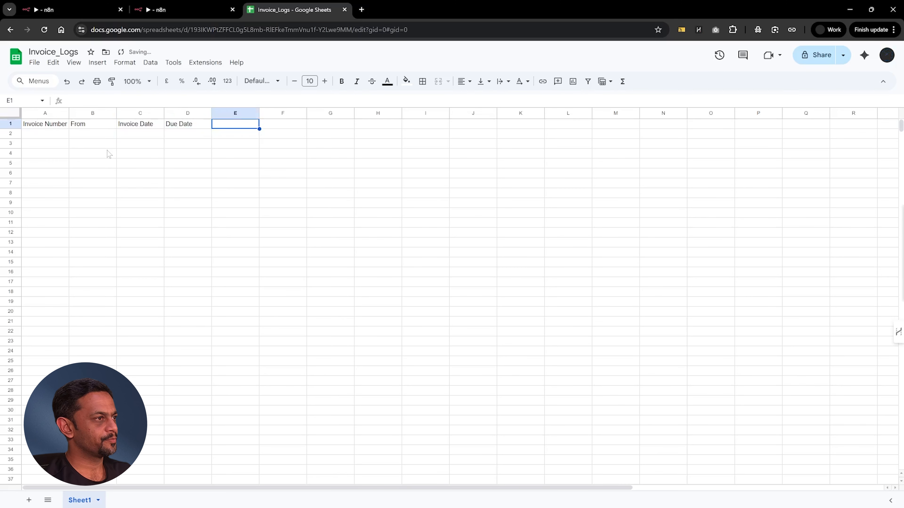
# - Add the headers Amount in E1 and Currency in F1 to complete the header row
pyautogui.write('Amount')
pyautogui.press('Return')
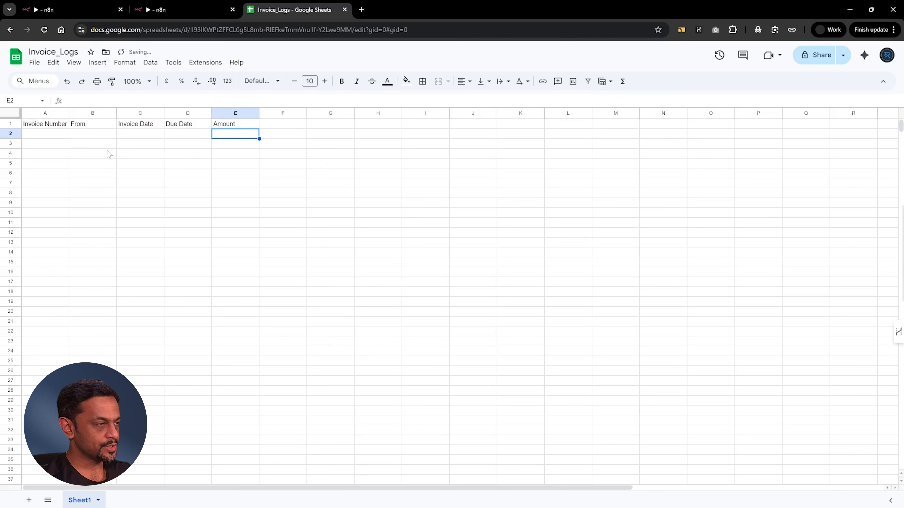
pyautogui.press('Up')
pyautogui.press('Right')
pyautogui.write('Curre')
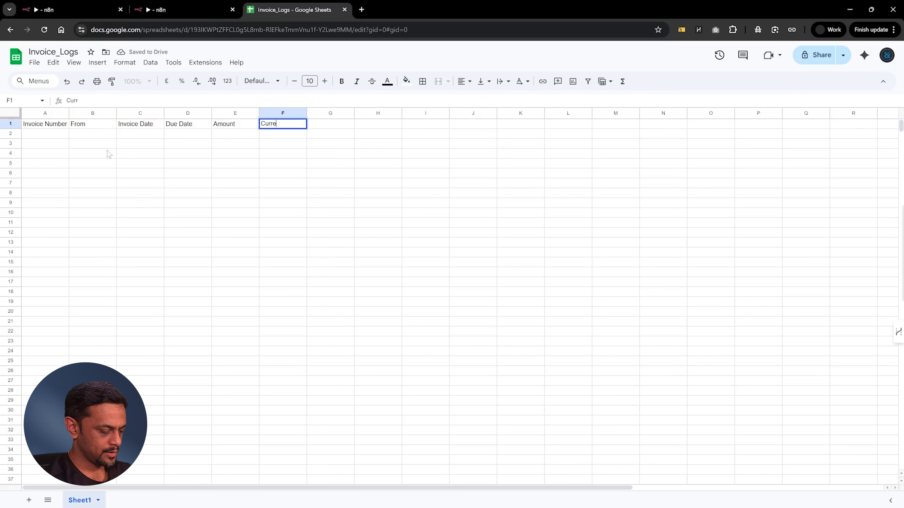
pyautogui.write('ncy')
pyautogui.press('Return')
pyautogui.press('Left')
pyautogui.press('Left')
pyautogui.press('Left')
pyautogui.press('Left')
pyautogui.press('Left')
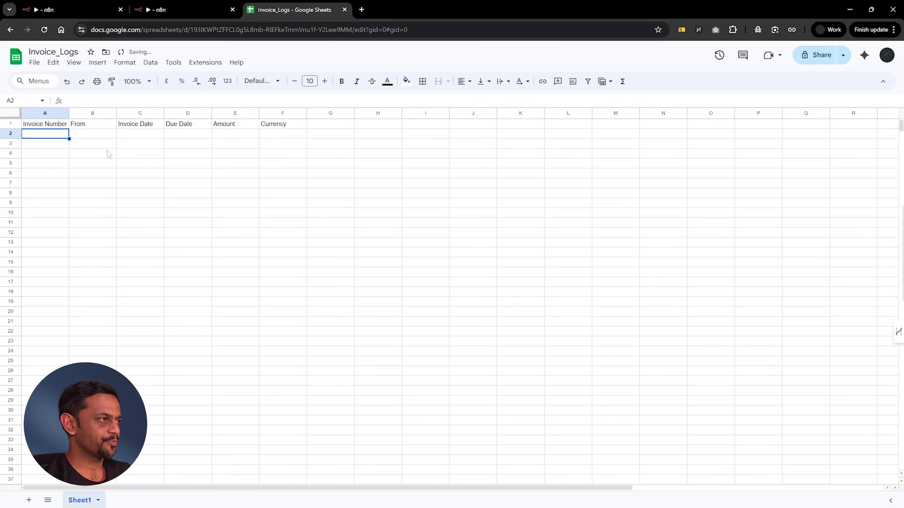
# - In the n8n append-row node, choose Sheet1 and map Invoice Number and From to the agent's invoice_number and from outputs
pyautogui.click(164, 15)
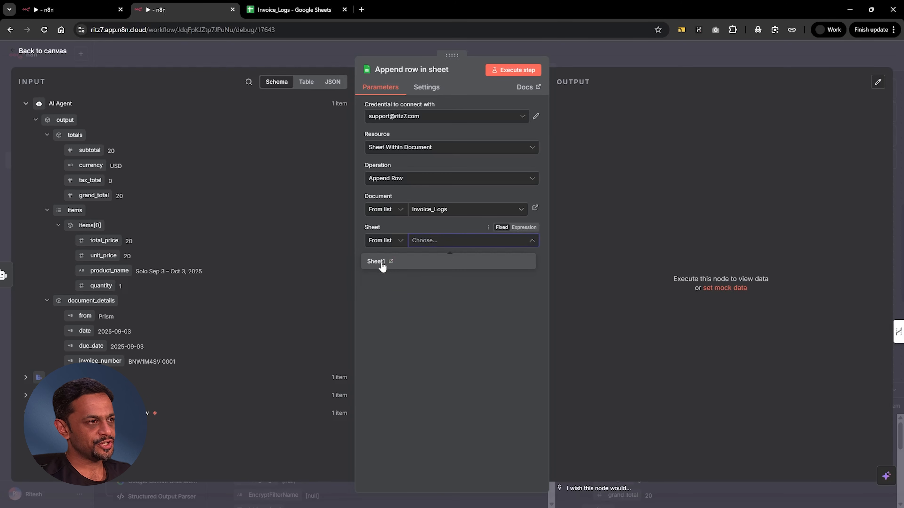
pyautogui.click(377, 261)
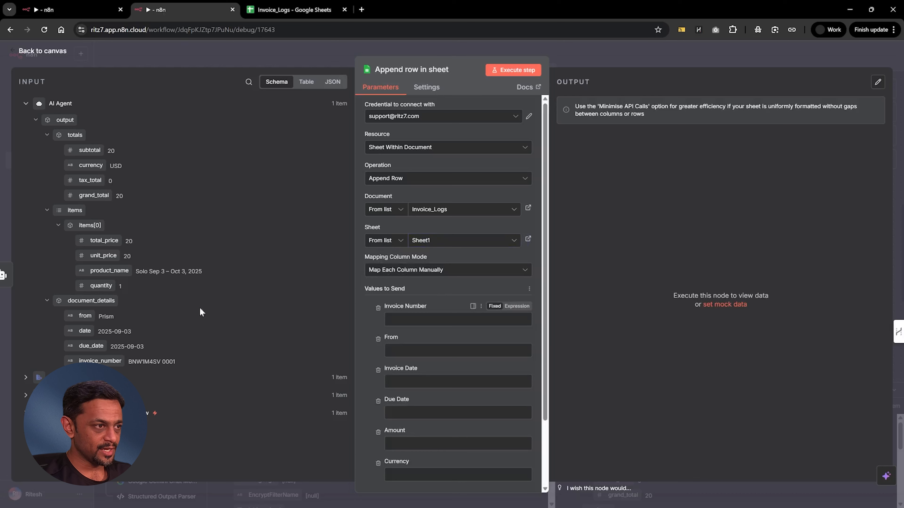
pyautogui.moveTo(100, 361); pyautogui.dragTo(413, 320)
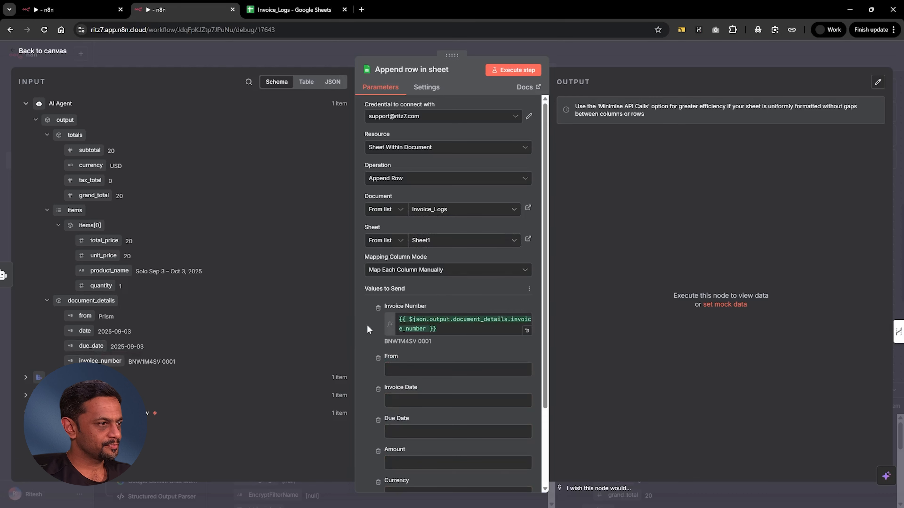
pyautogui.scroll(-3, 367, 323)
pyautogui.click(426, 275)
pyautogui.moveTo(88, 319); pyautogui.dragTo(396, 276)
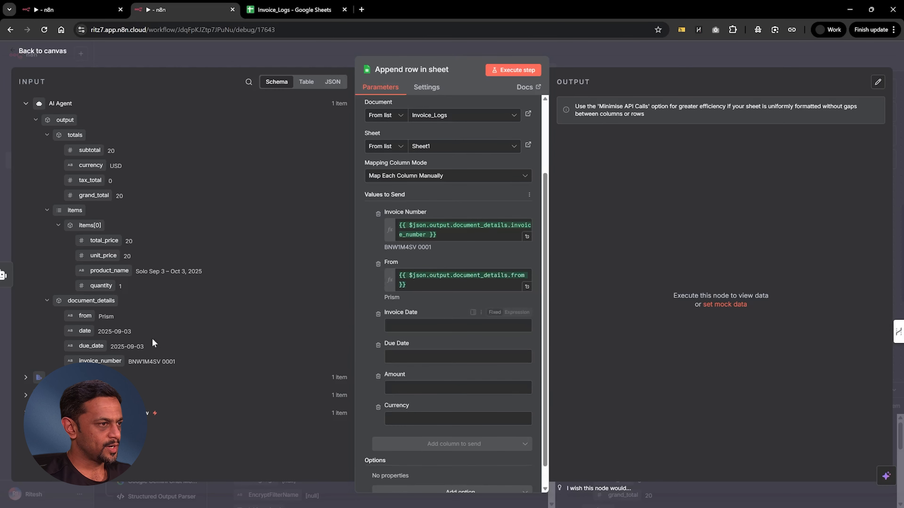
# - Map Invoice Date to date, Due Date to due_date, Amount to grand_total and Currency to currency, and return to the canvas
pyautogui.moveTo(82, 332); pyautogui.dragTo(390, 329)
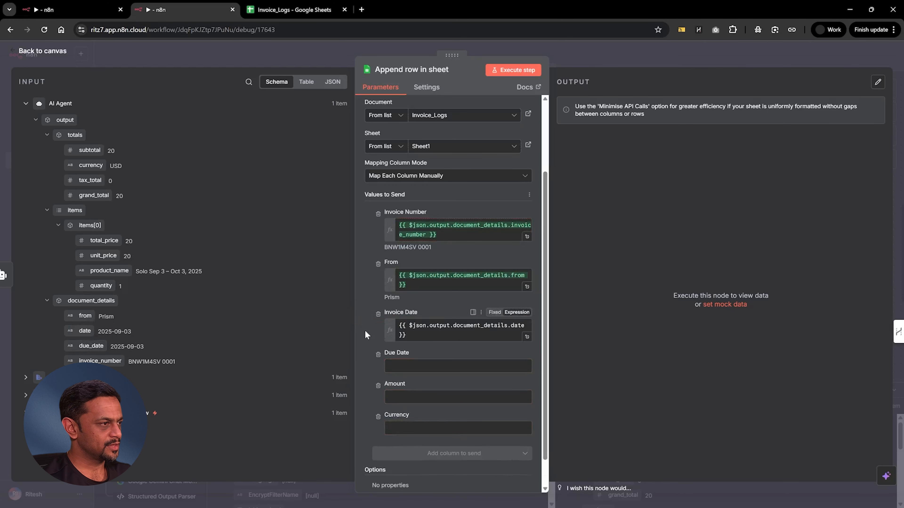
pyautogui.moveTo(87, 345); pyautogui.dragTo(398, 376)
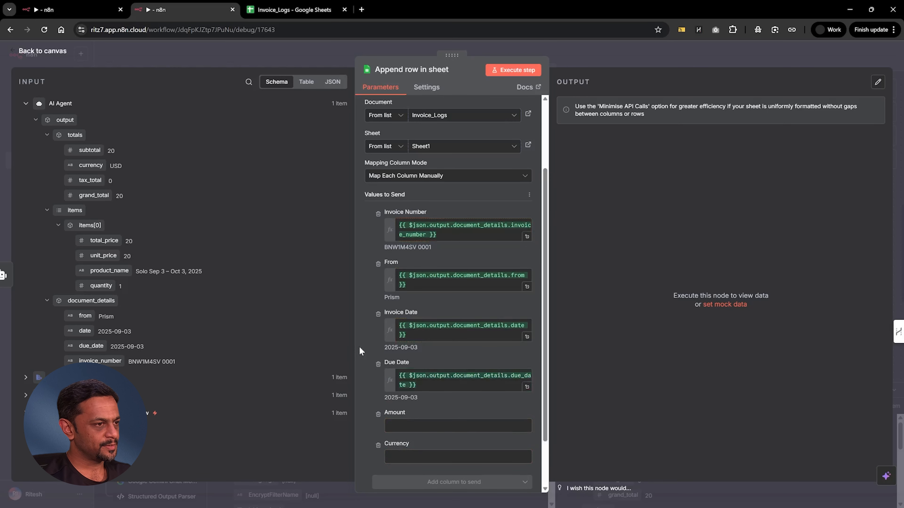
pyautogui.scroll(-2, 358, 351)
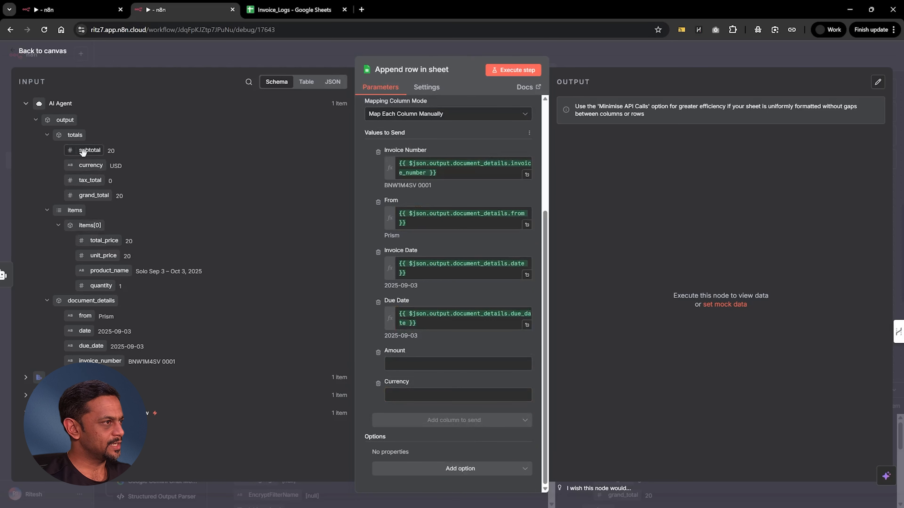
pyautogui.moveTo(86, 197); pyautogui.dragTo(427, 370)
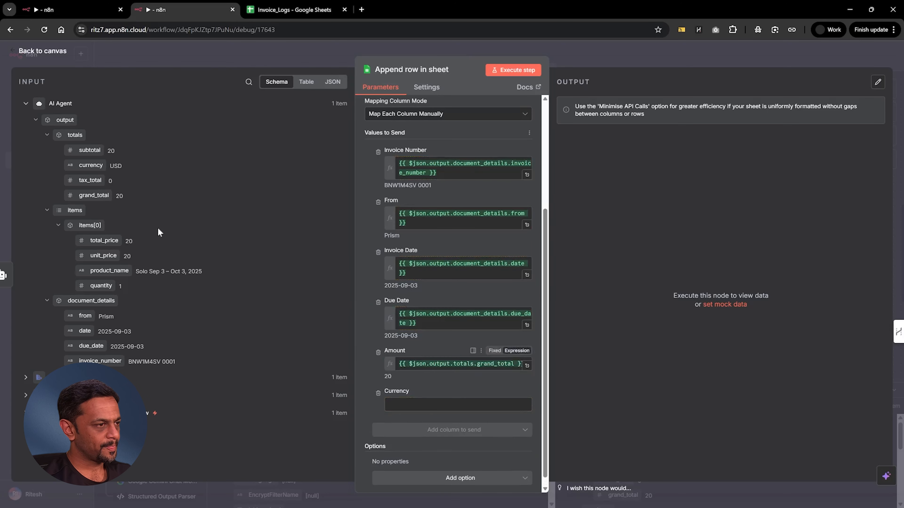
pyautogui.moveTo(91, 168); pyautogui.dragTo(390, 404)
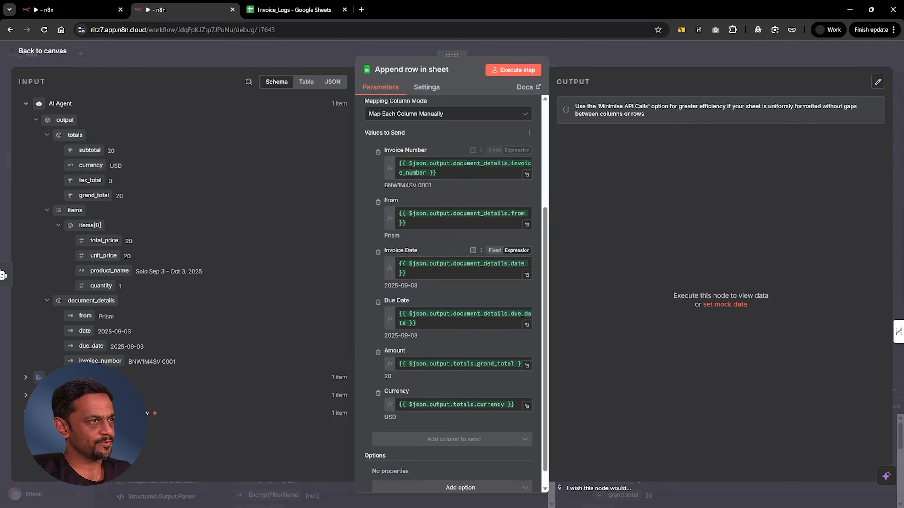
pyautogui.scroll(5, 434, 279)
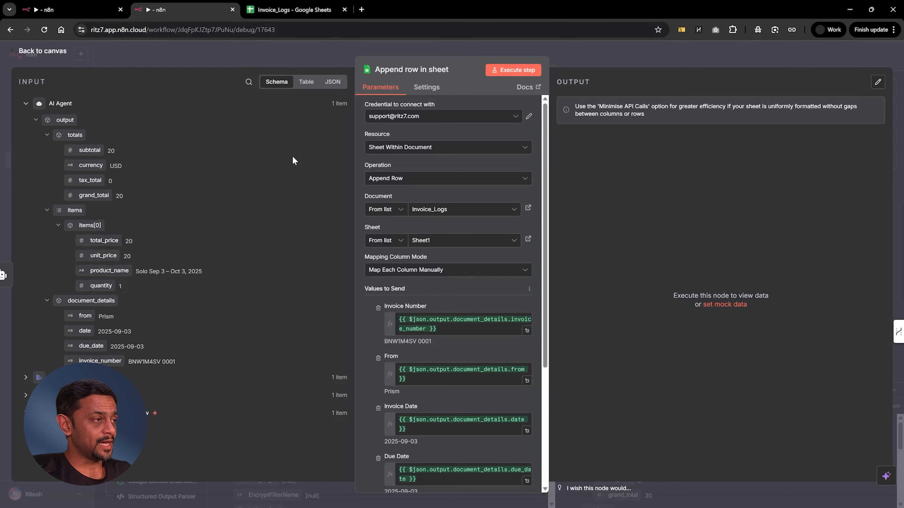
pyautogui.click(271, 53)
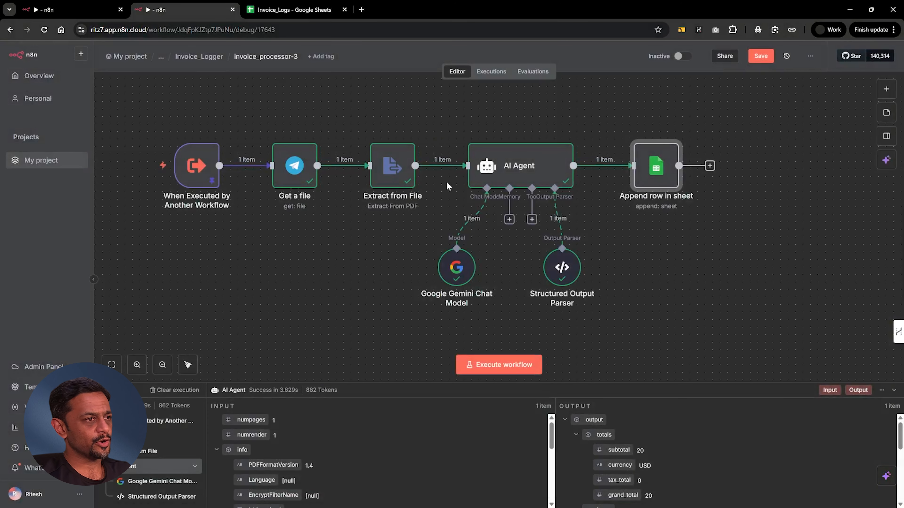
# - Execute the append-row node on its own, check the new row in the Invoice_Logs spreadsheet and fit column A to its contents
pyautogui.doubleClick(659, 170)
pyautogui.click(512, 70)
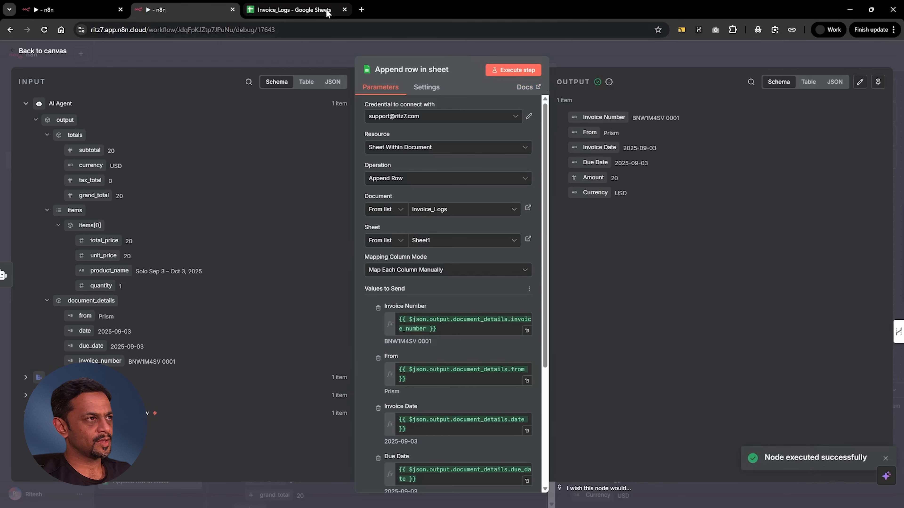
pyautogui.click(292, 10)
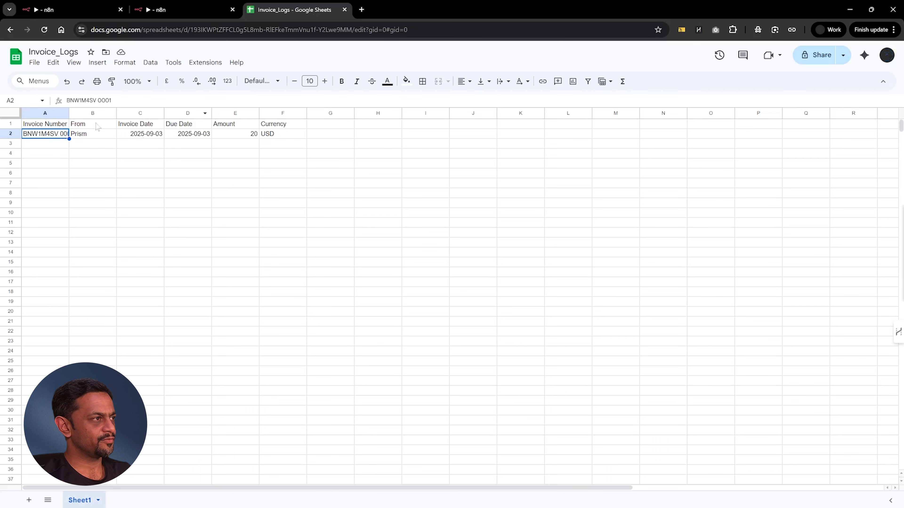
pyautogui.doubleClick(68, 113)
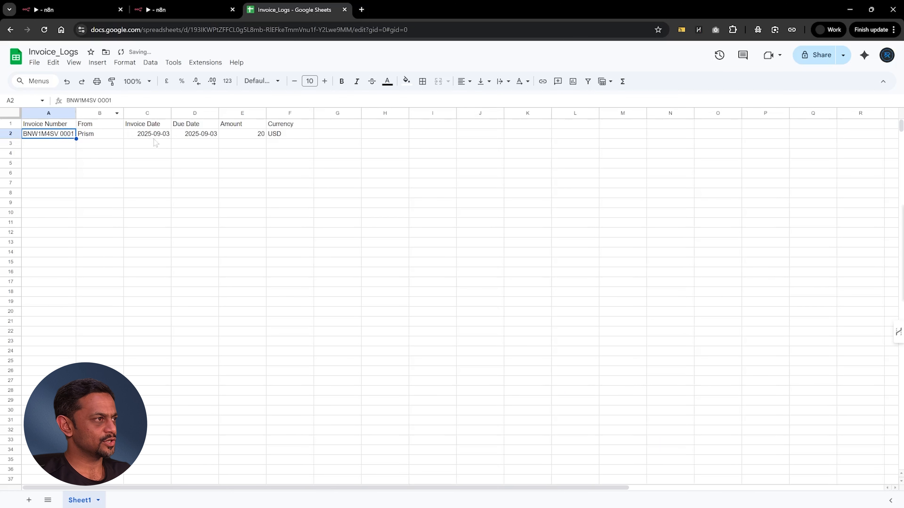
pyautogui.click(271, 140)
pyautogui.click(245, 138)
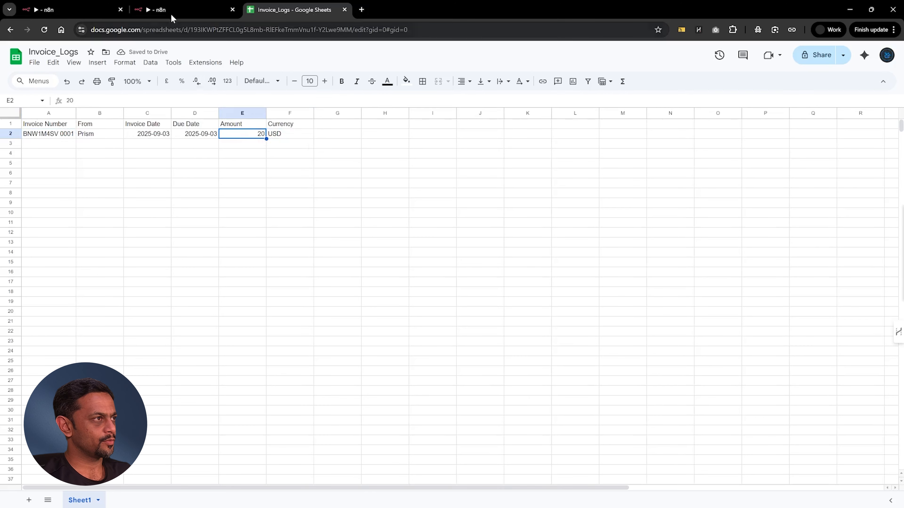
# - Return to the invoice_processor-3 workflow's canvas in n8n and save the workflow
pyautogui.click(173, 16)
pyautogui.click(592, 58)
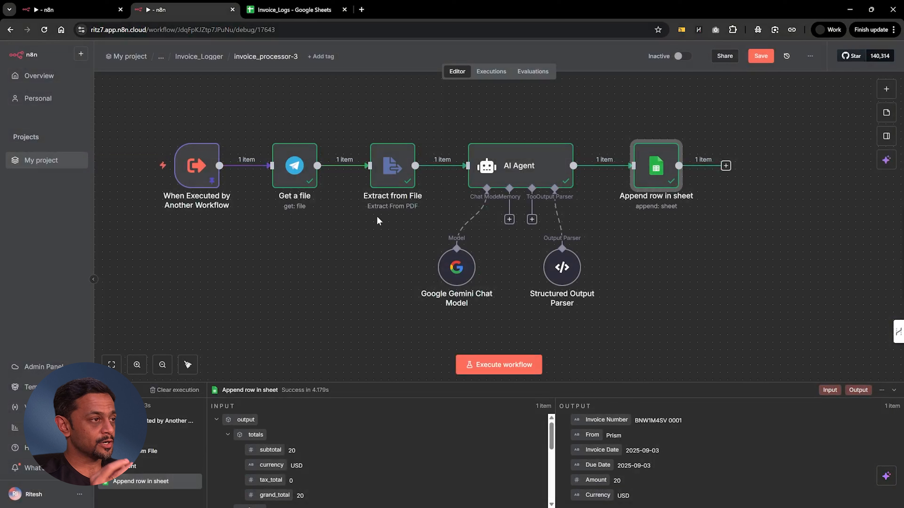
pyautogui.click(755, 60)
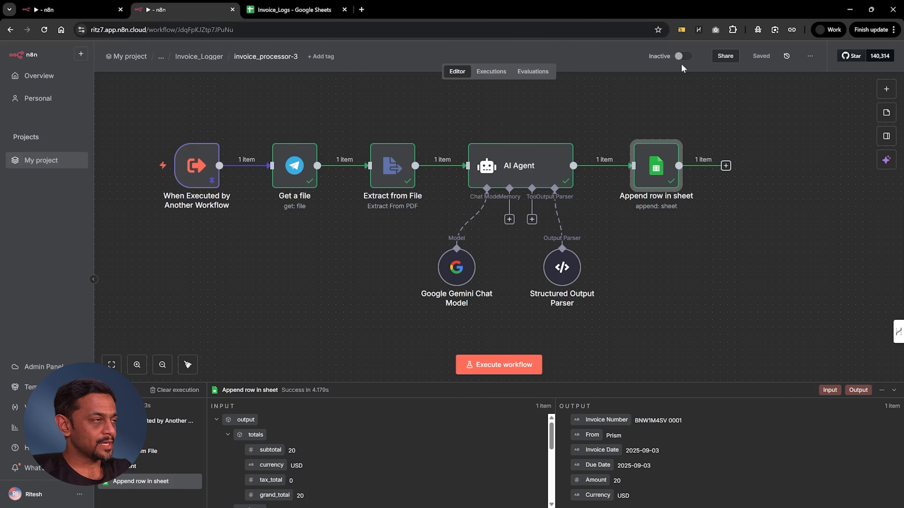
# - In Log_Book, add a second Call n8n Workflow Tool to the AI Agent, described as "Call this tool if the input contains an image"
pyautogui.click(44, 11)
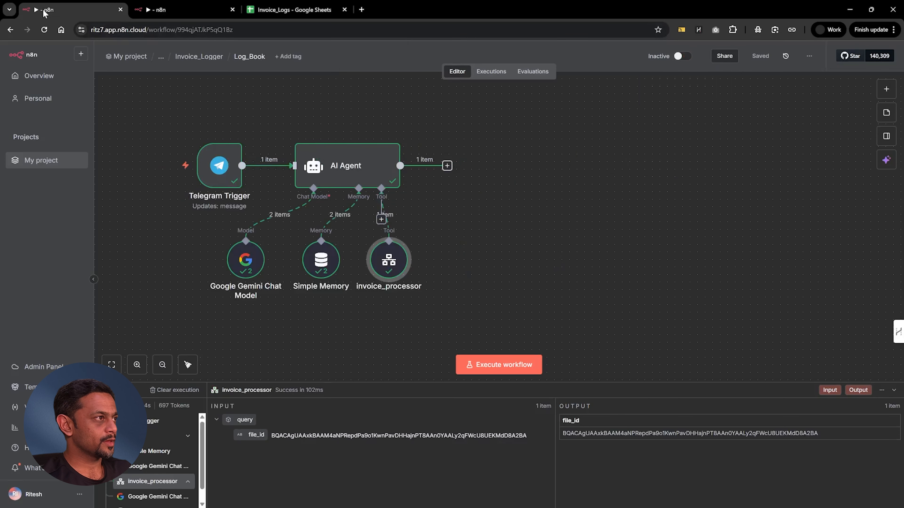
pyautogui.click(381, 220)
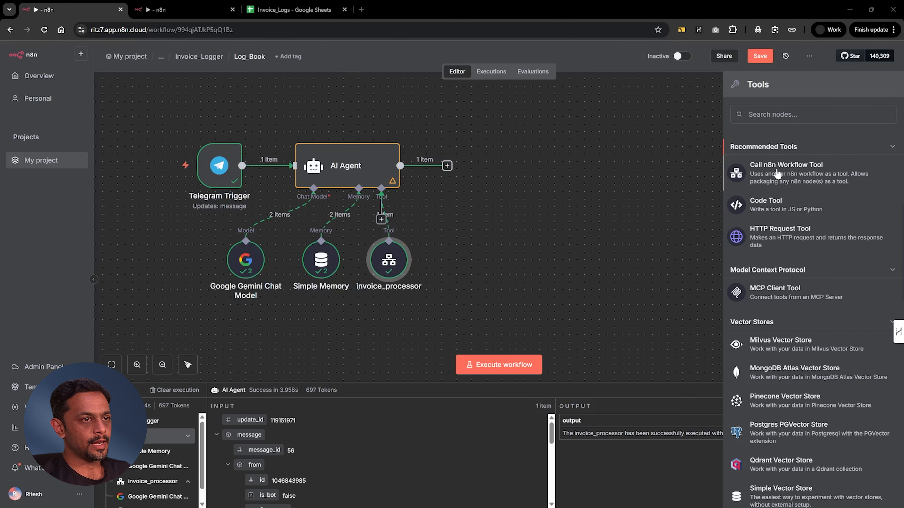
pyautogui.click(795, 173)
pyautogui.write('Call this tool if the input contains an image')
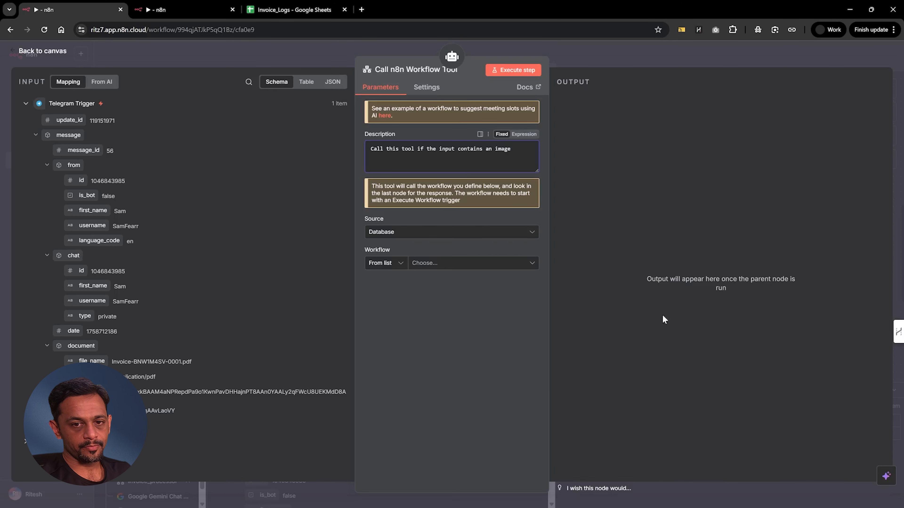
# - Duplicate the invoice_processor-3 browser tab and create a new blank workflow in the Invoice_Logger folder there
pyautogui.click(199, 11)
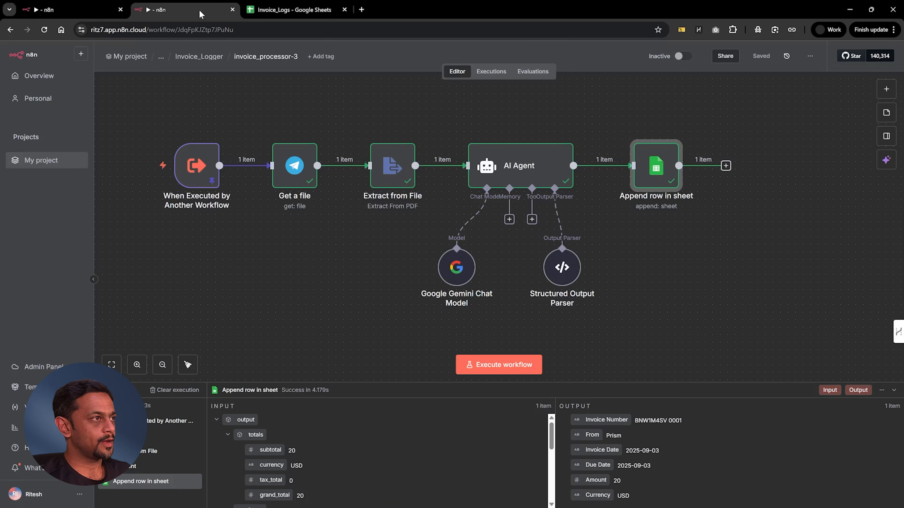
pyautogui.rightClick(200, 14)
pyautogui.click(232, 96)
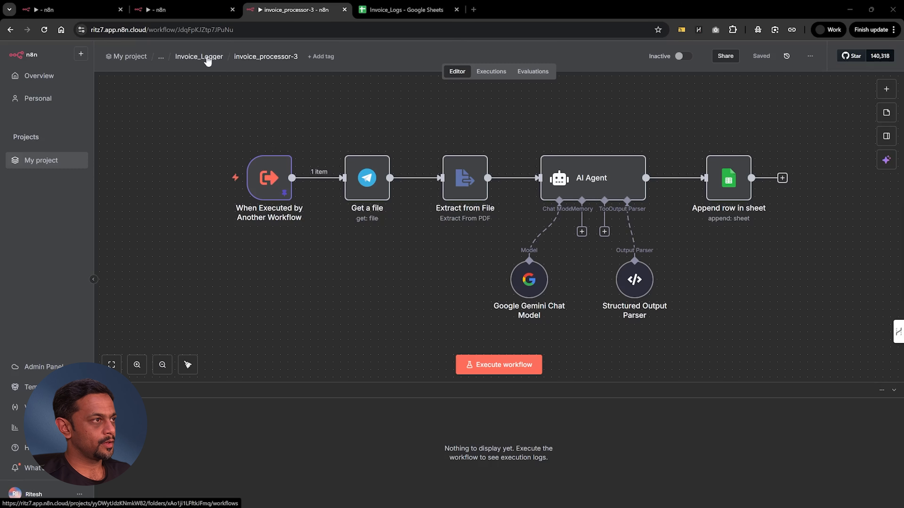
pyautogui.click(208, 60)
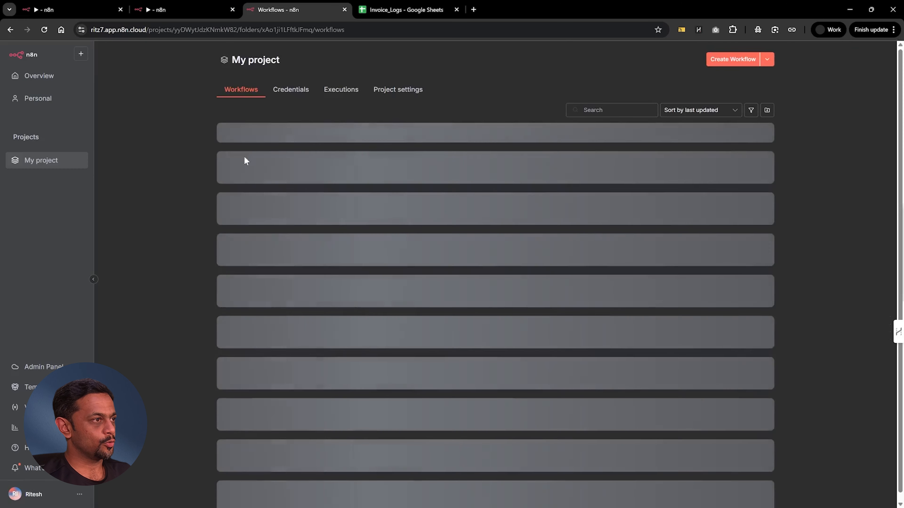
pyautogui.click(727, 59)
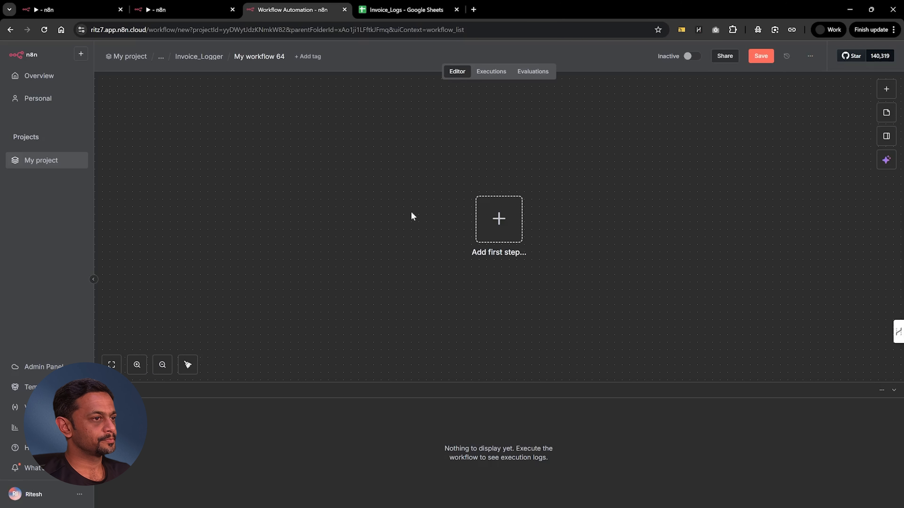
# - Add a "When executed by another workflow" trigger with a String input field file_id, execute it and place it toward the canvas's upper left
pyautogui.click(489, 220)
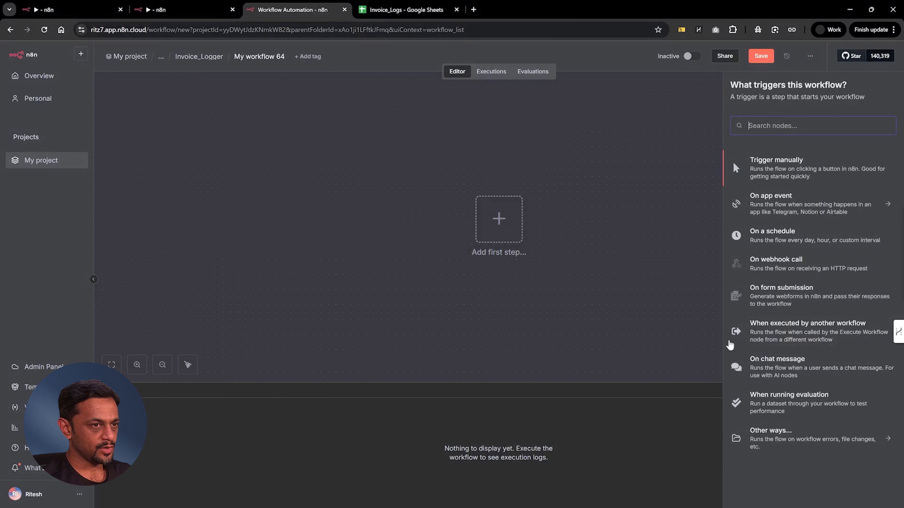
pyautogui.click(789, 336)
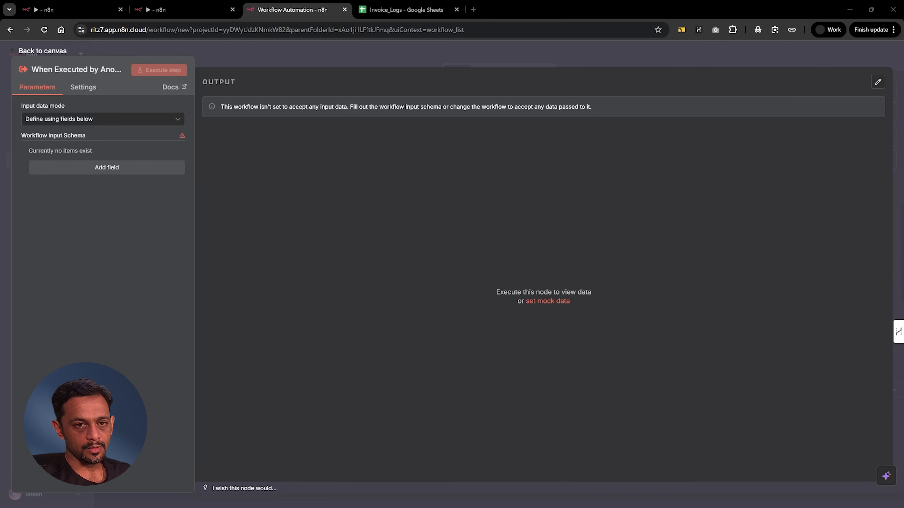
pyautogui.click(107, 168)
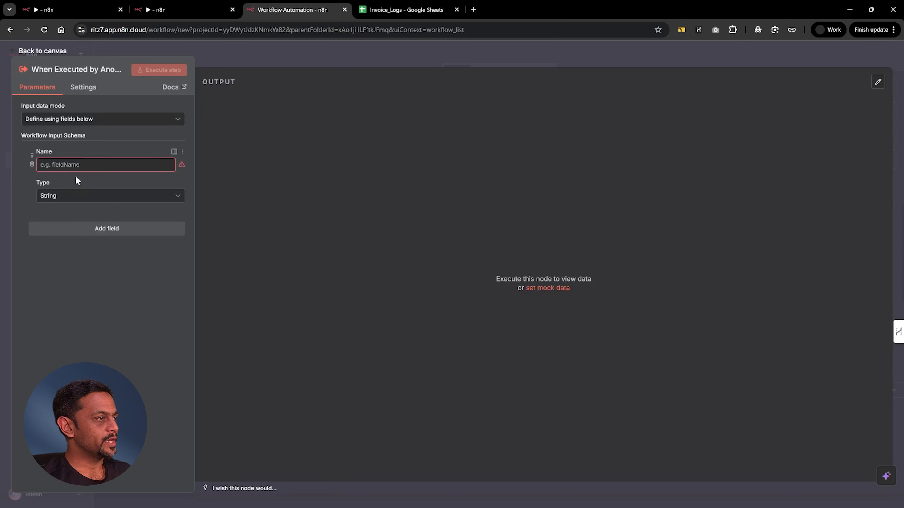
pyautogui.write('file_id')
pyautogui.click(71, 255)
pyautogui.click(159, 70)
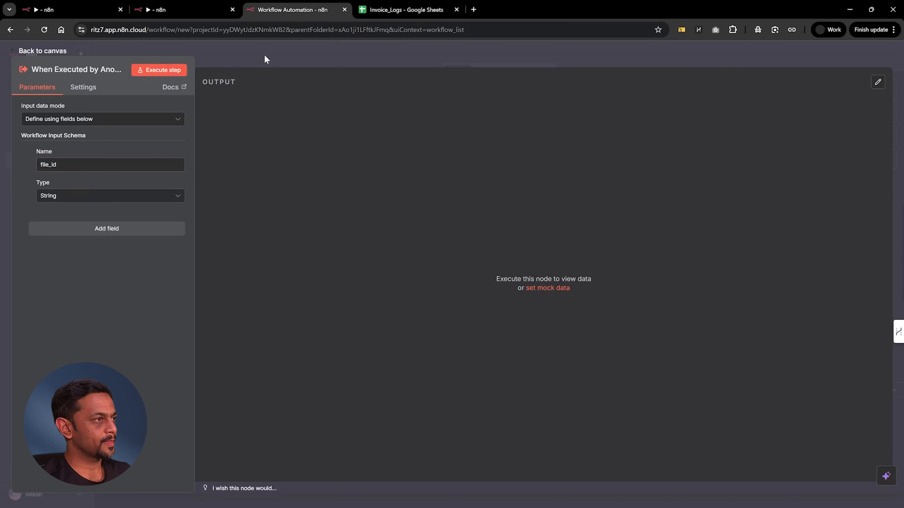
pyautogui.click(267, 59)
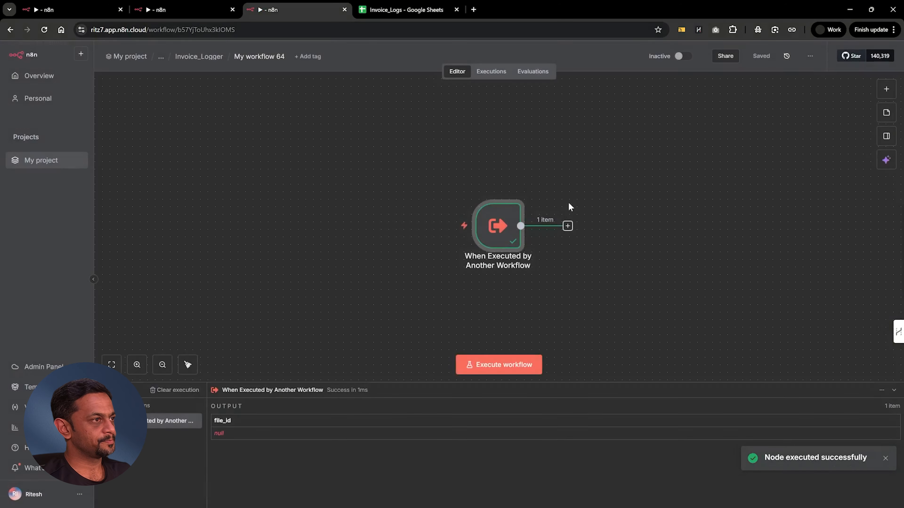
pyautogui.moveTo(504, 232); pyautogui.dragTo(278, 194)
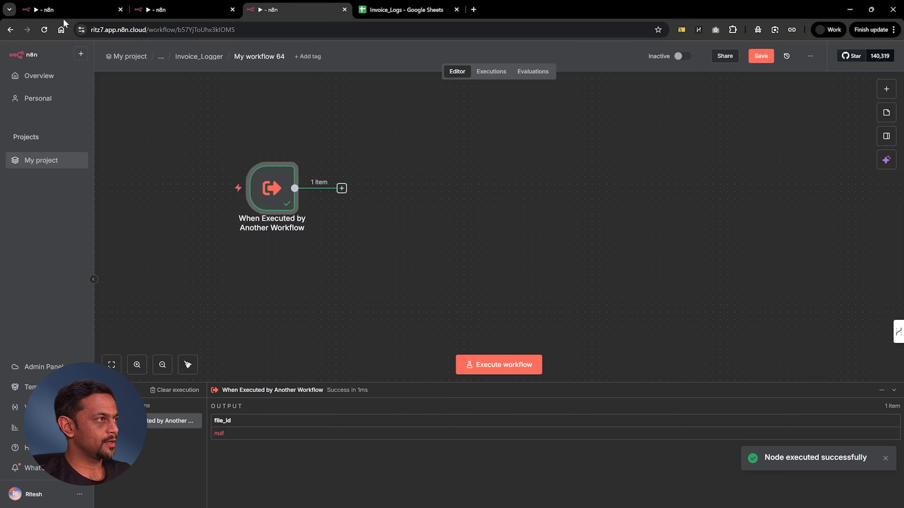
# - Open the workflow list of Log_Book's new tool, and back in the new workflow, rename it bill_processor
pyautogui.click(66, 11)
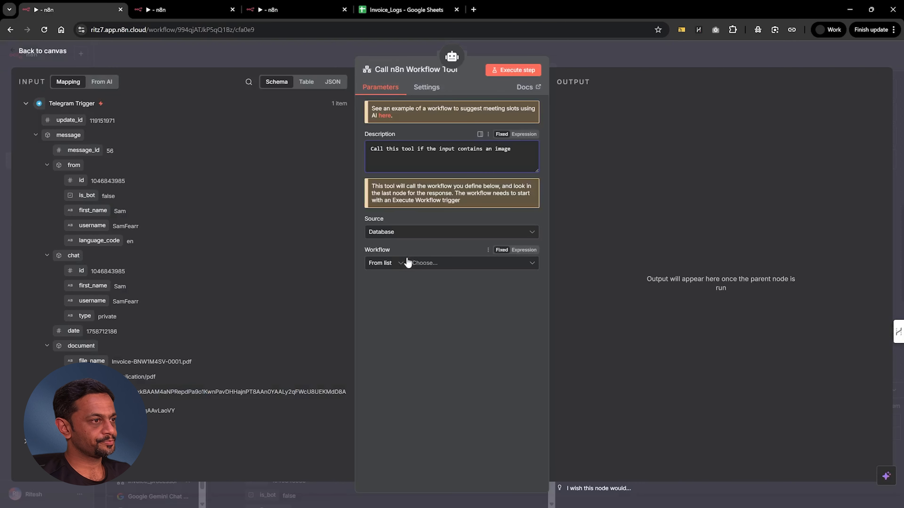
pyautogui.click(427, 263)
pyautogui.click(296, 10)
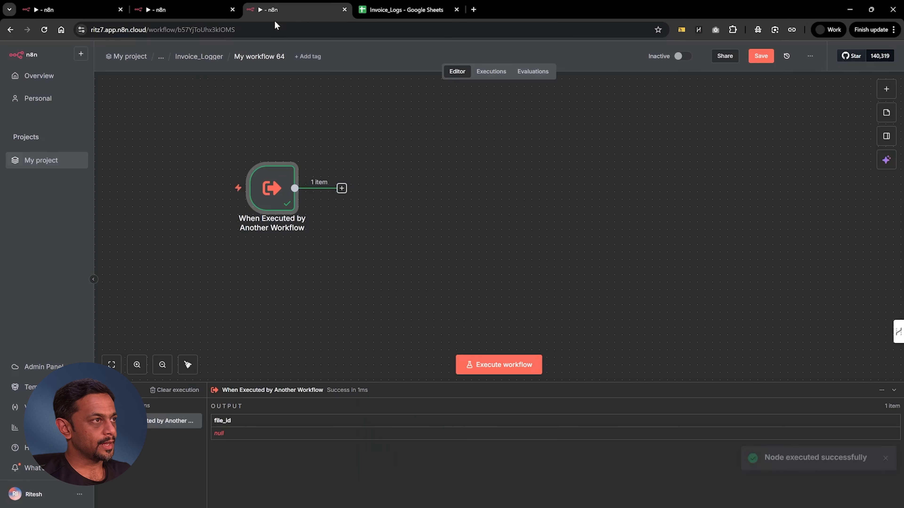
pyautogui.click(256, 56)
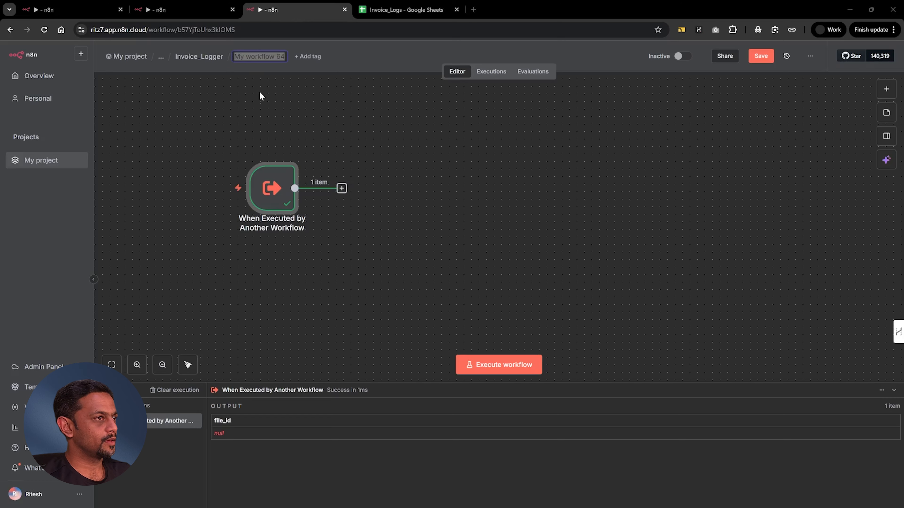
pyautogui.click(260, 57)
pyautogui.doubleClick(260, 56)
pyautogui.write('bill_processor')
pyautogui.press('Return')
pyautogui.hscroll(2, 235, 178)
# - Rename the new workflow to bill_processor-3
pyautogui.click(60, 12)
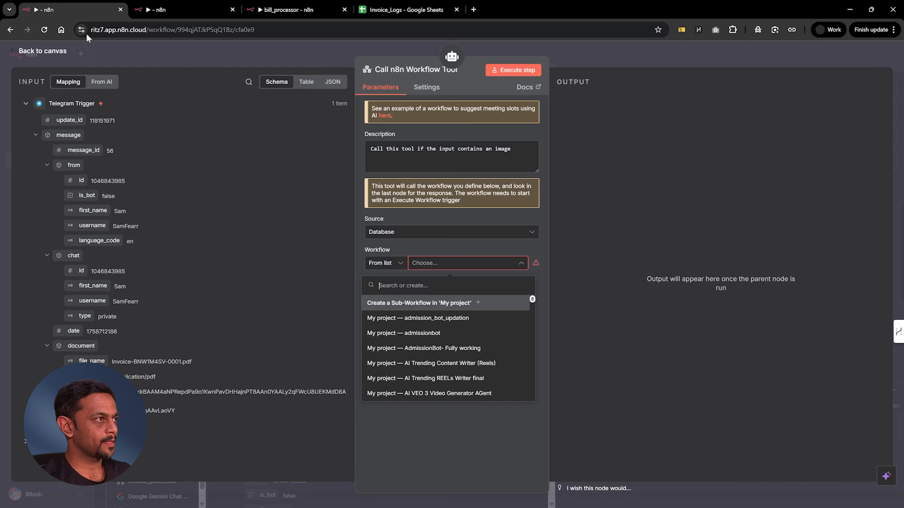
pyautogui.click(284, 16)
pyautogui.click(263, 59)
pyautogui.press('End')
pyautogui.write('-3')
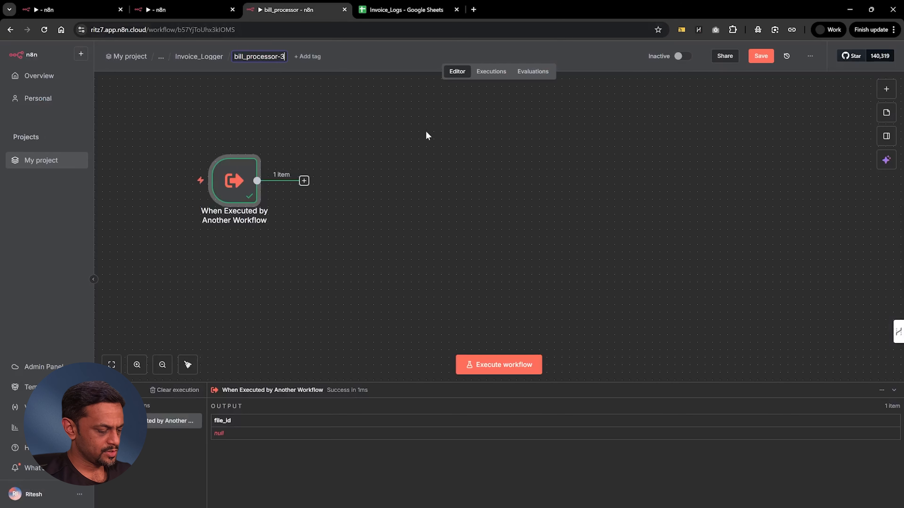
pyautogui.press('Return')
# - In Log_Book, try to select bill_processor-3 as the image tool's workflow, and close the extra sub-workflow browser tab
pyautogui.click(83, 13)
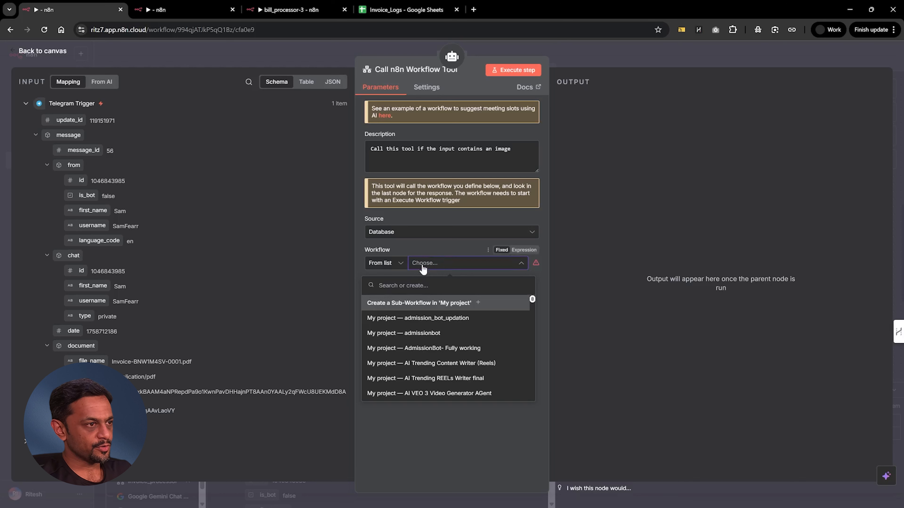
pyautogui.write('bill_processor')
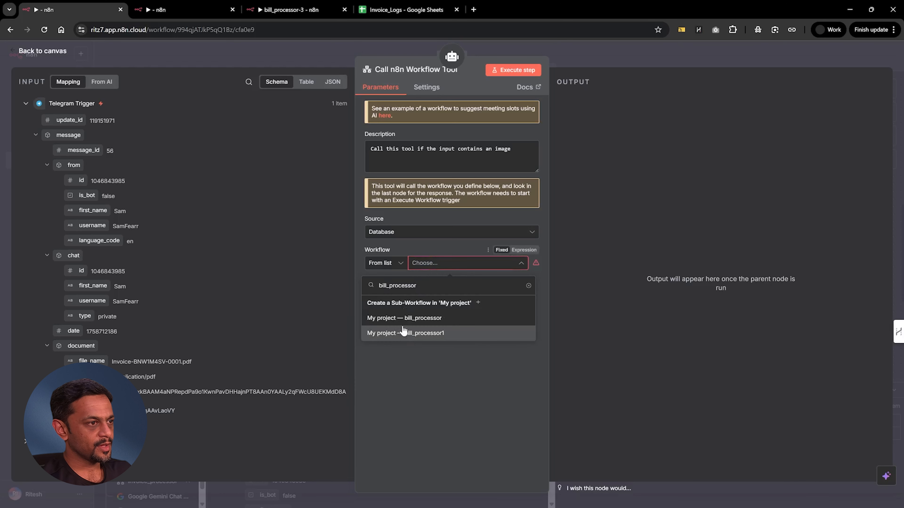
pyautogui.click(442, 372)
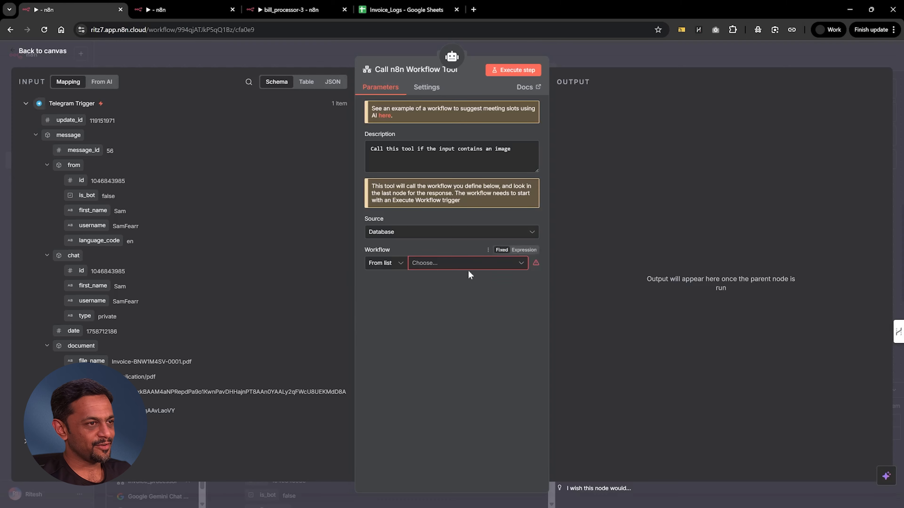
pyautogui.click(442, 266)
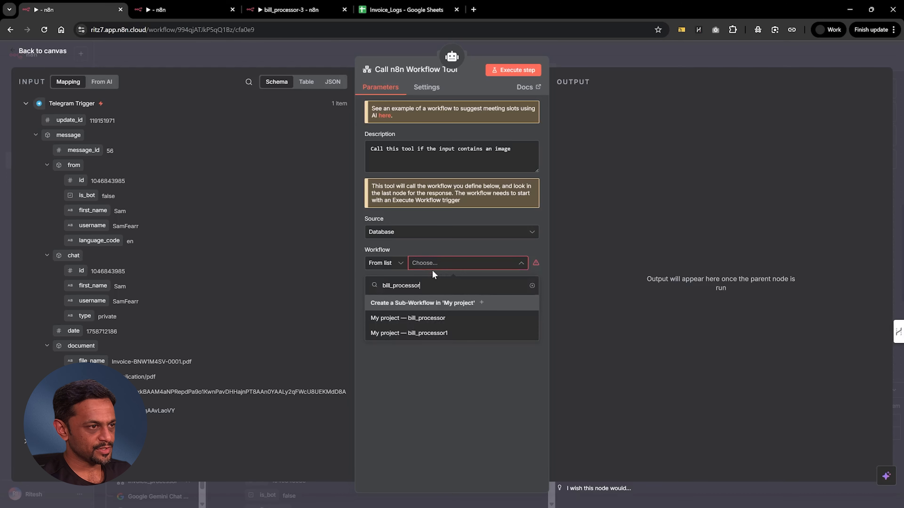
pyautogui.write('-3')
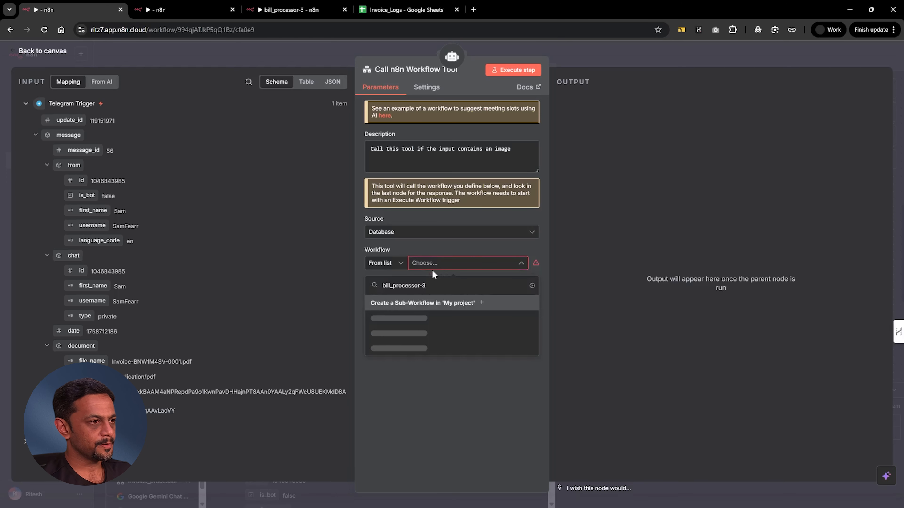
pyautogui.press('Return')
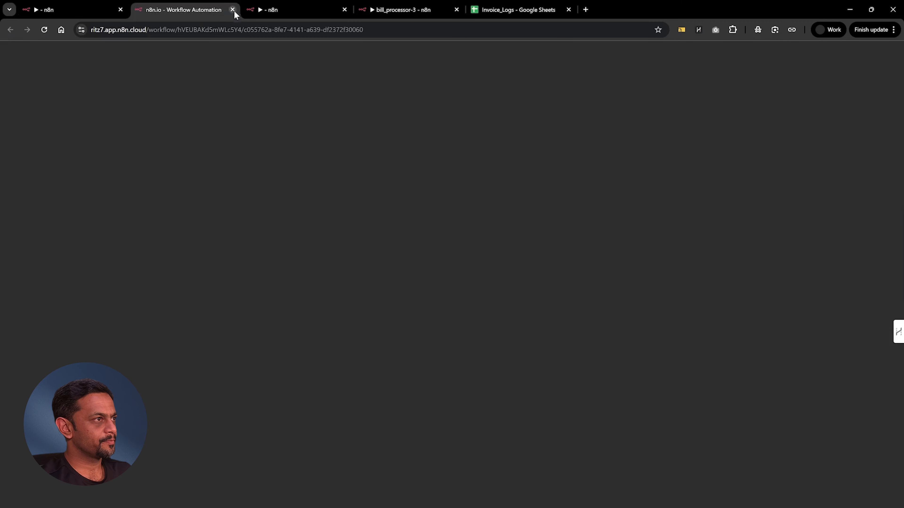
pyautogui.click(233, 10)
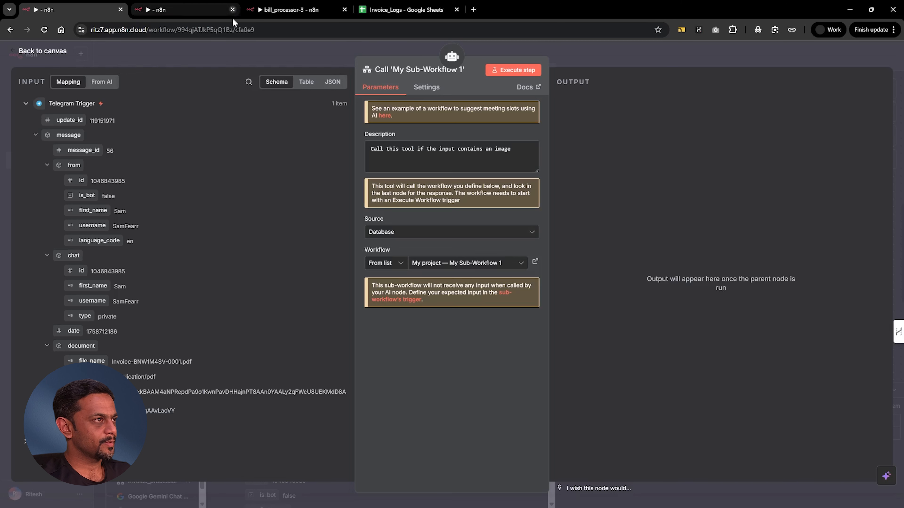
# - Set the Log_Book image tool's workflow to bill_processor-3 and return to the canvas
pyautogui.click(459, 263)
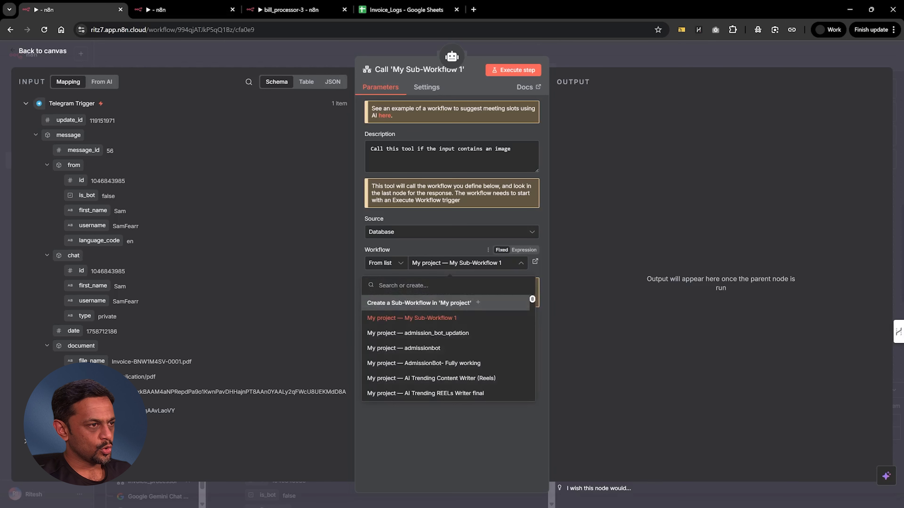
pyautogui.write('bill_processor')
pyautogui.click(445, 333)
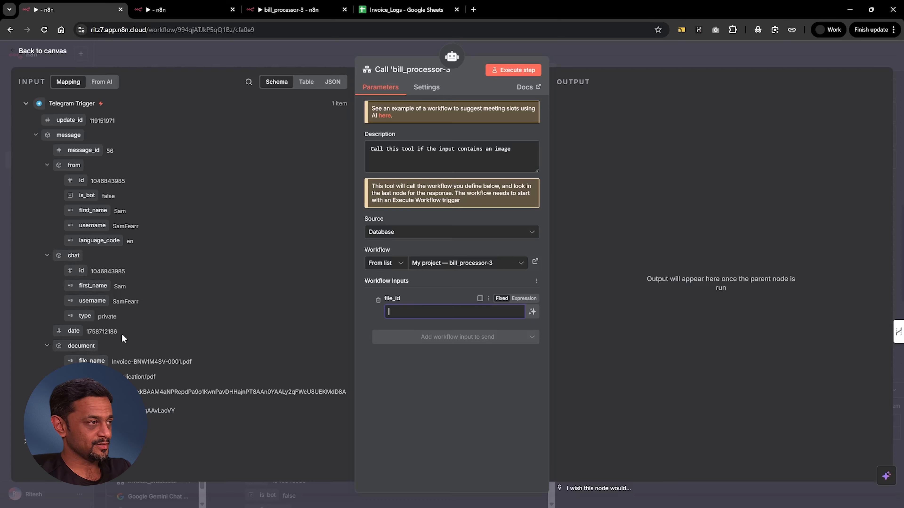
pyautogui.click(237, 60)
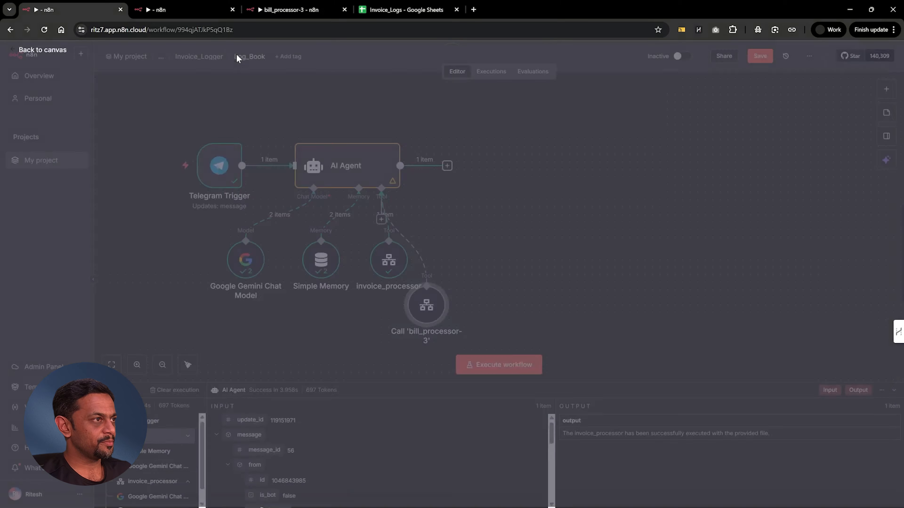
# - Copy the data of Log_Book's Sep 24, 16:25:24 execution into the editor
pyautogui.click(492, 73)
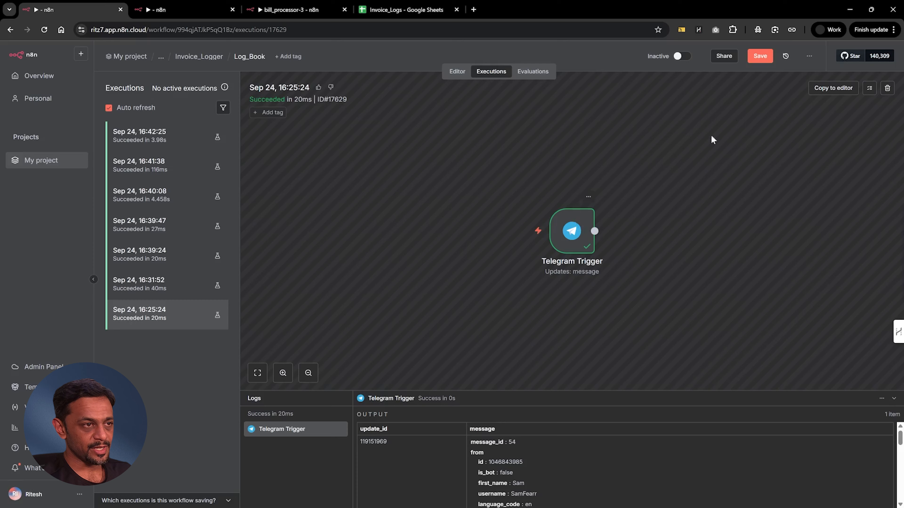
pyautogui.click(832, 89)
pyautogui.moveTo(220, 172)
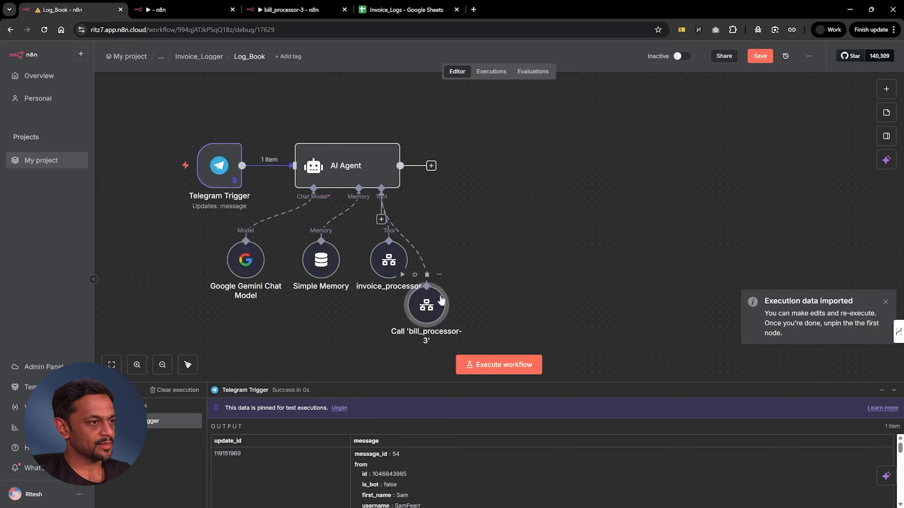
# - Place the Call 'bill_processor-3' tool level with invoice_processor, to its right, and rename it bill_processor
pyautogui.moveTo(426, 300); pyautogui.dragTo(471, 262)
pyautogui.doubleClick(471, 264)
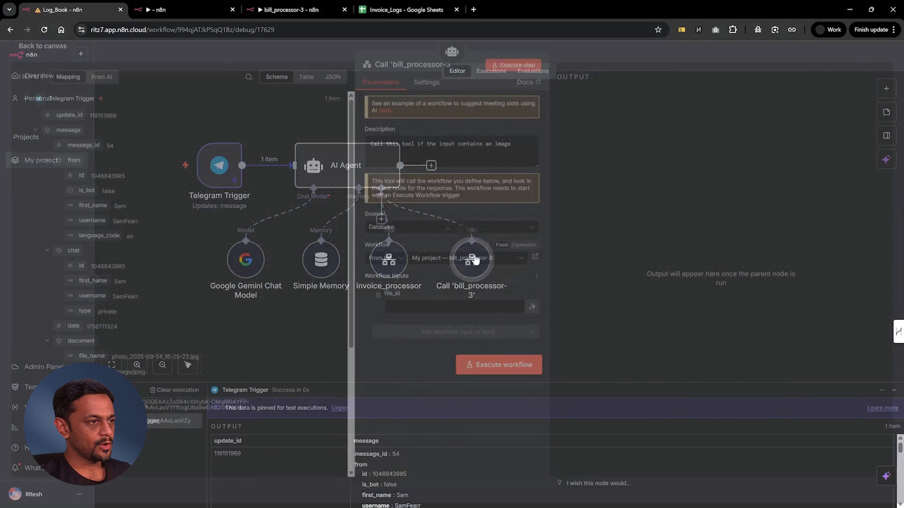
pyautogui.click(412, 69)
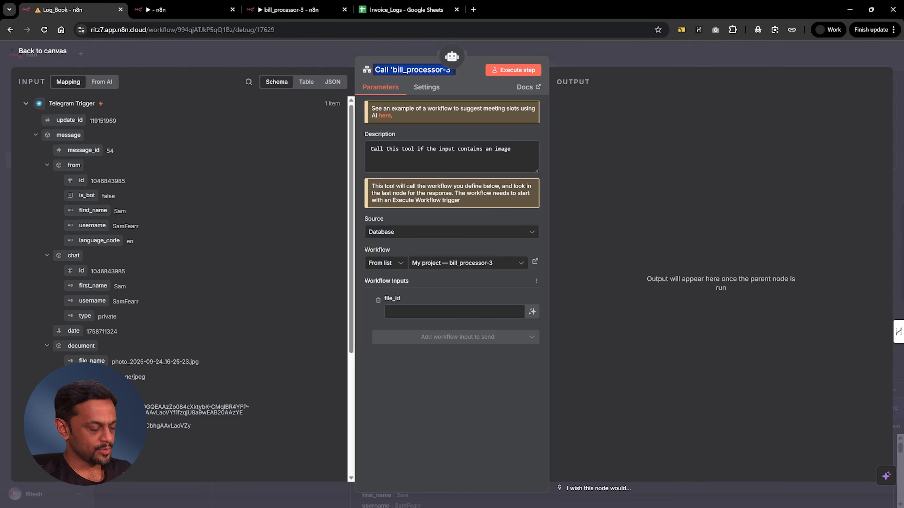
pyautogui.write('bill_processor')
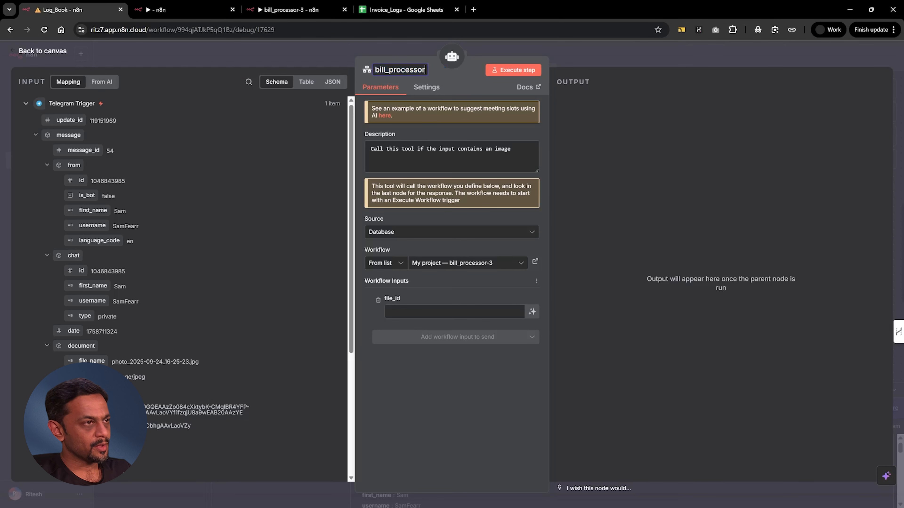
pyautogui.click(450, 357)
# - Let the model define the bill_processor tool's file_id input automatically, and return to the canvas
pyautogui.click(391, 311)
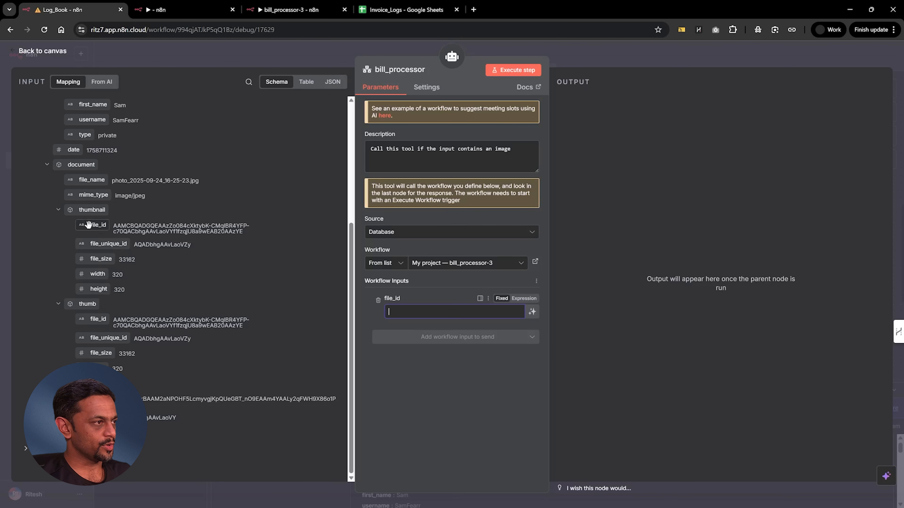
pyautogui.click(407, 369)
pyautogui.click(520, 313)
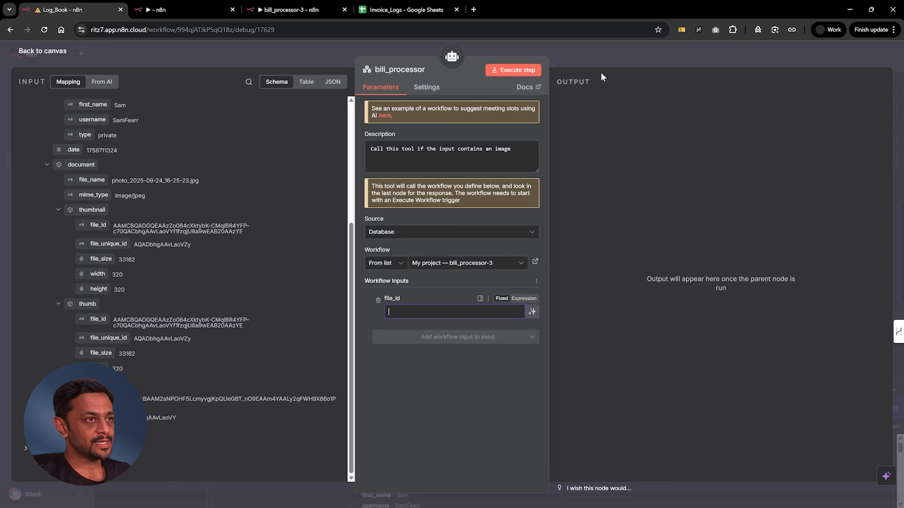
pyautogui.click(532, 312)
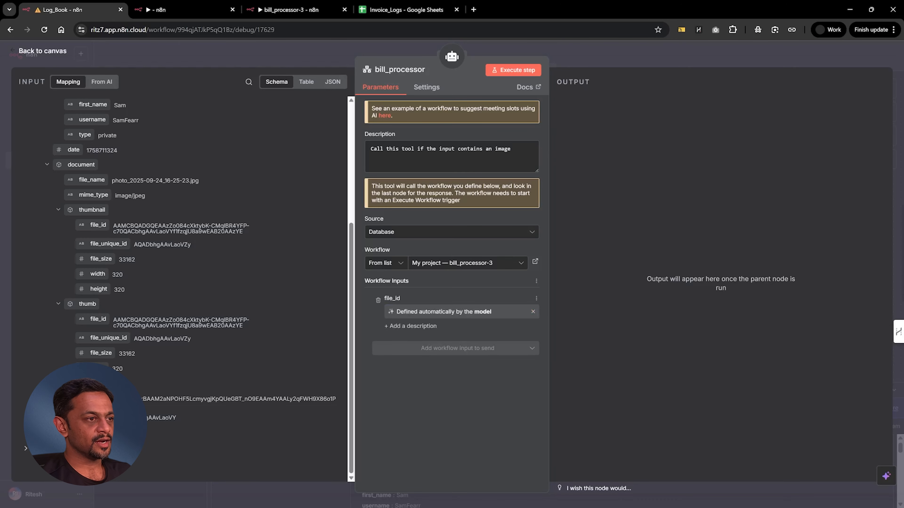
pyautogui.click(603, 54)
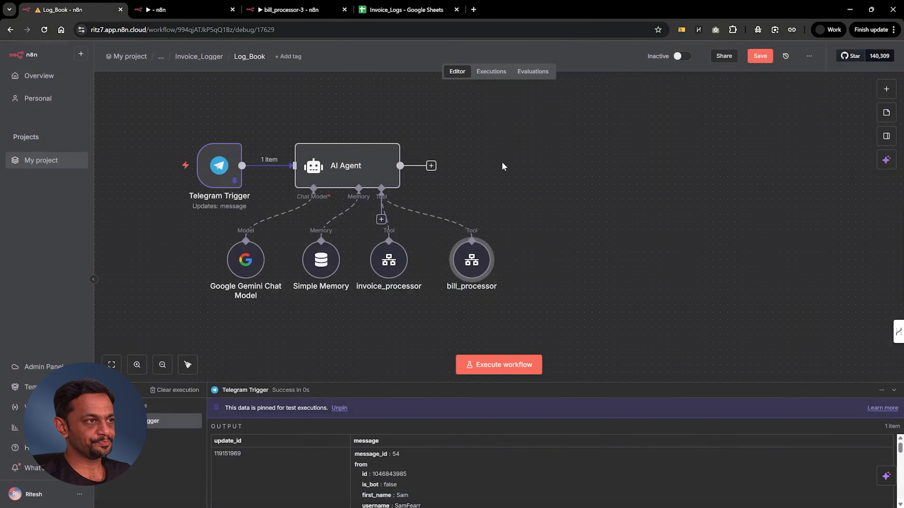
# - Execute the AI Agent step with the pinned image message
pyautogui.moveTo(376, 141)
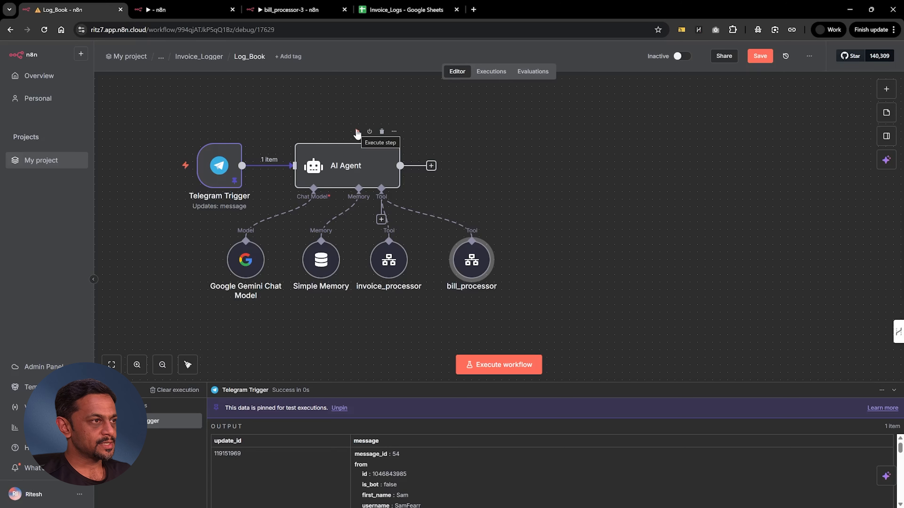
pyautogui.click(357, 133)
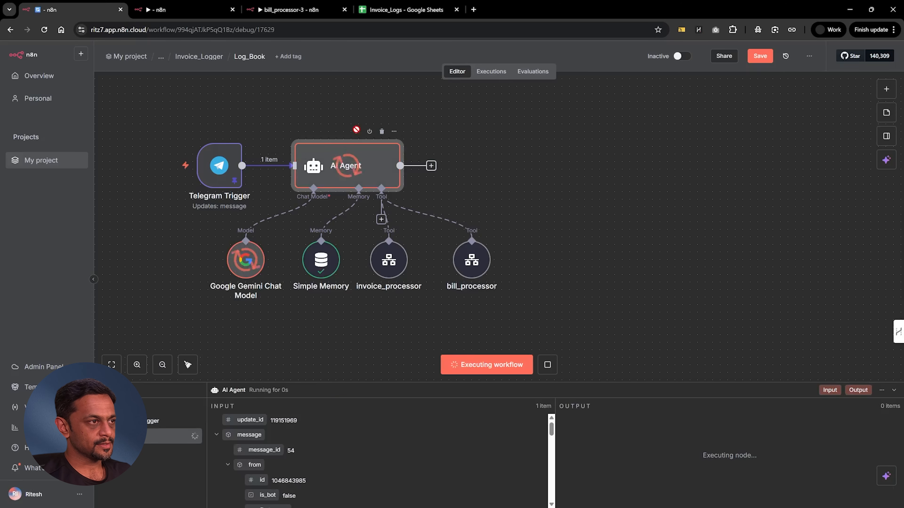
pyautogui.moveTo(214, 165)
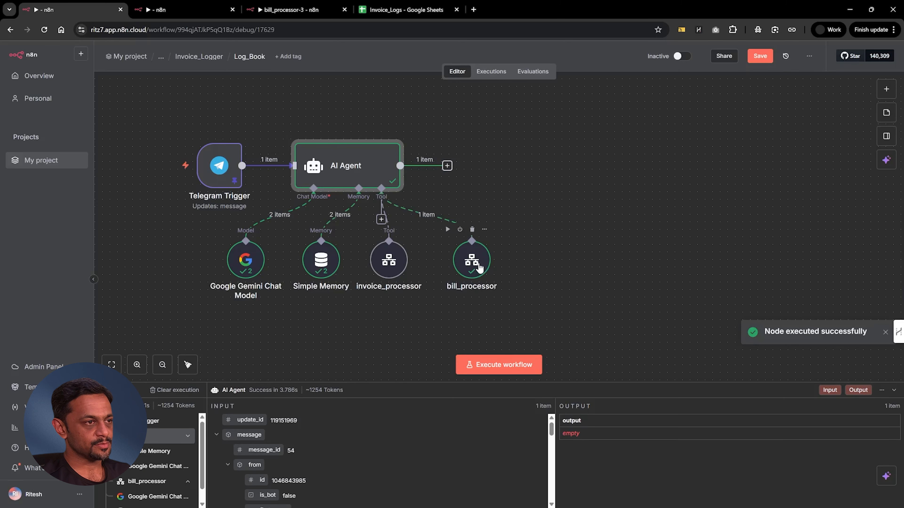
# - In bill_processor-3, copy the Sep 24, 16:53:58 execution's data into the editor
pyautogui.click(288, 10)
pyautogui.moveTo(253, 166)
pyautogui.click(491, 72)
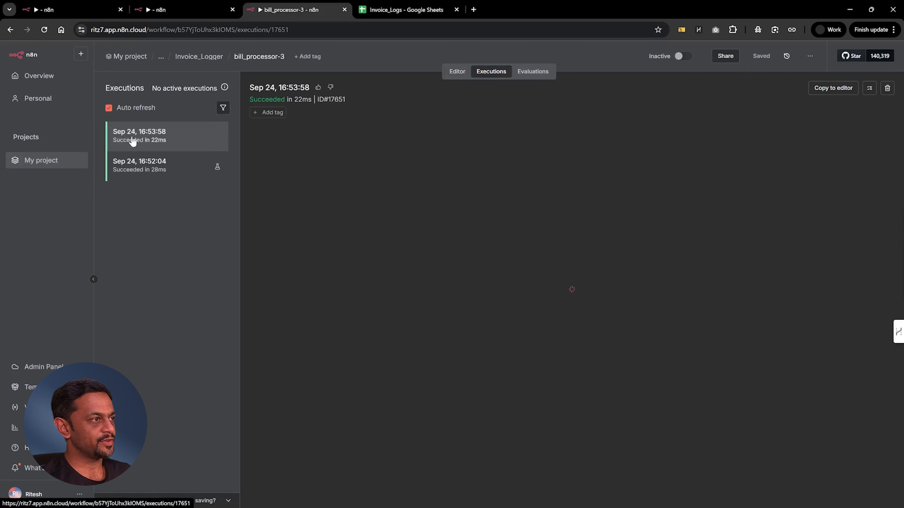
pyautogui.click(825, 91)
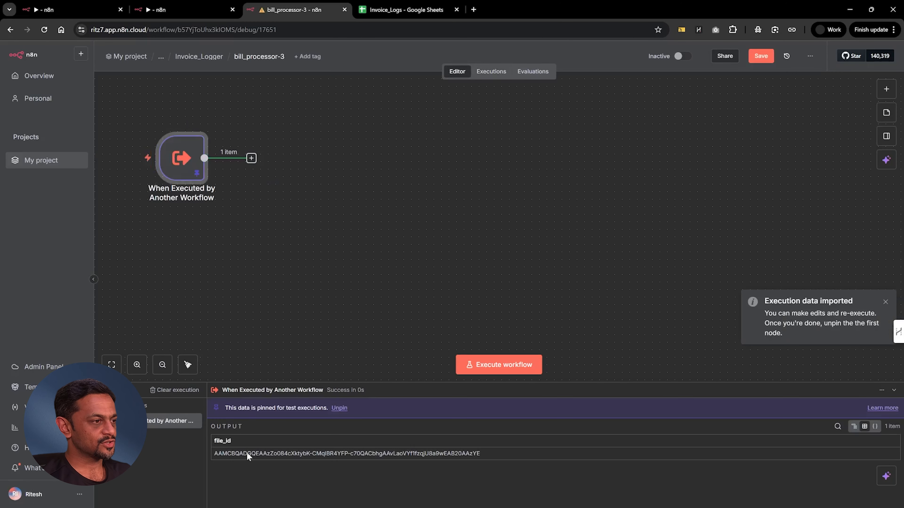
# - Add a Telegram "Get a file" node after the When Executed by Another Workflow trigger
pyautogui.press('Tab')
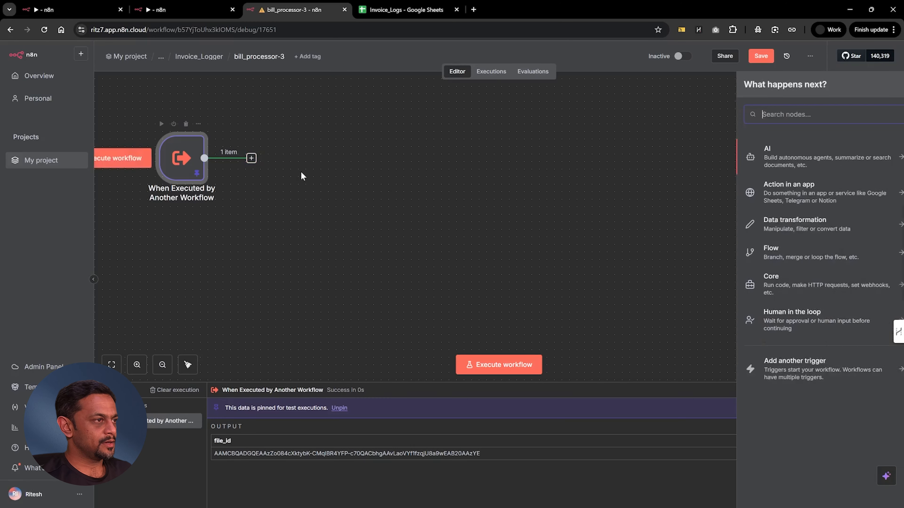
pyautogui.write('tele')
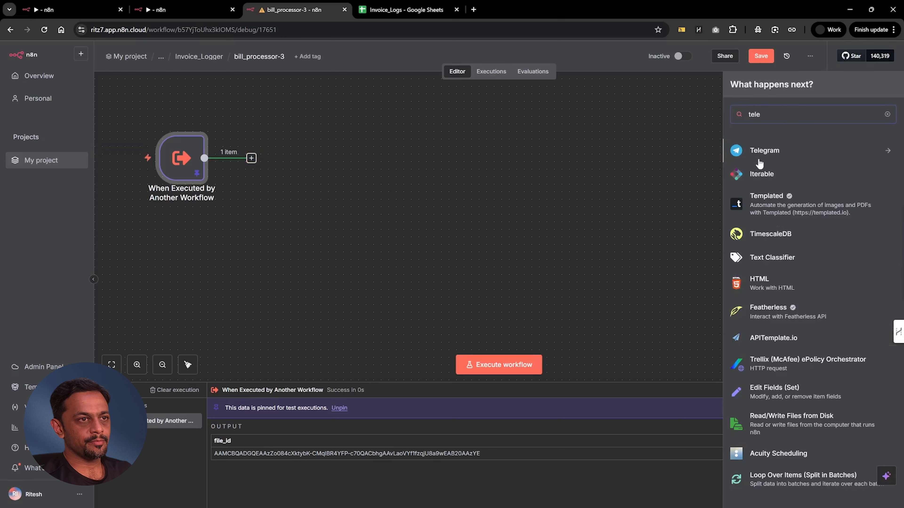
pyautogui.click(758, 162)
pyautogui.click(757, 350)
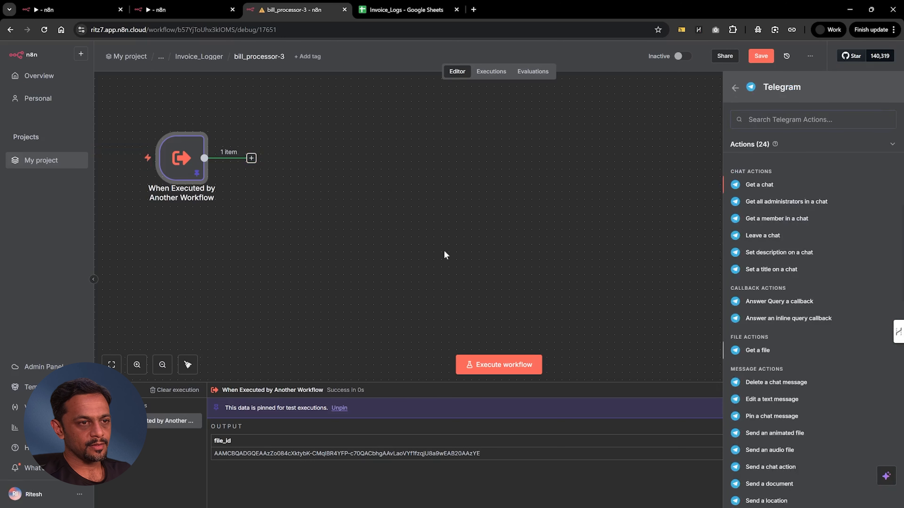
# - Choose the Telegram credential named after the message sender, set File ID to {{ $json.file_id }}, and execute Get a file
pyautogui.click(394, 116)
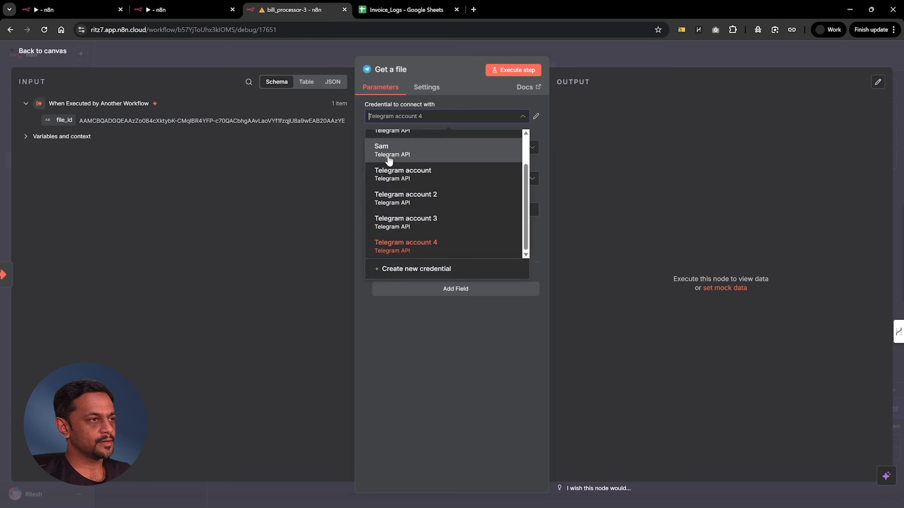
pyautogui.click(390, 156)
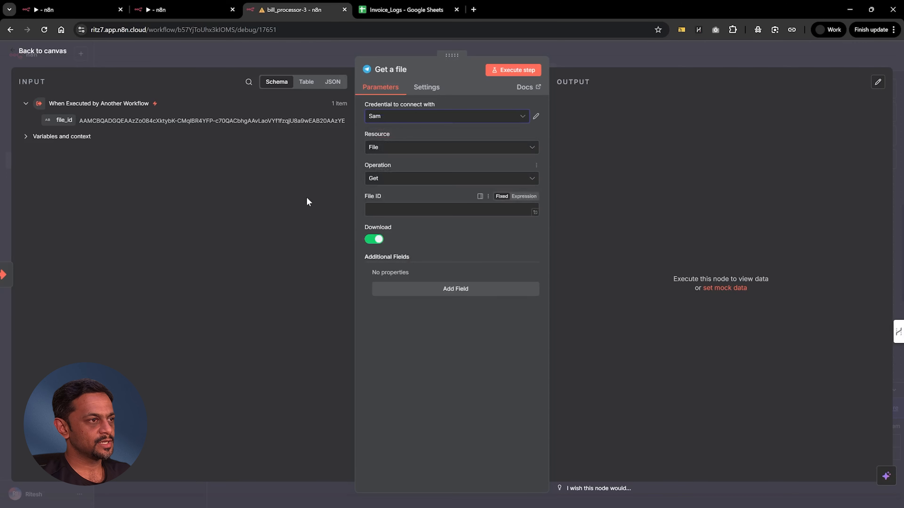
pyautogui.moveTo(64, 126); pyautogui.dragTo(370, 206)
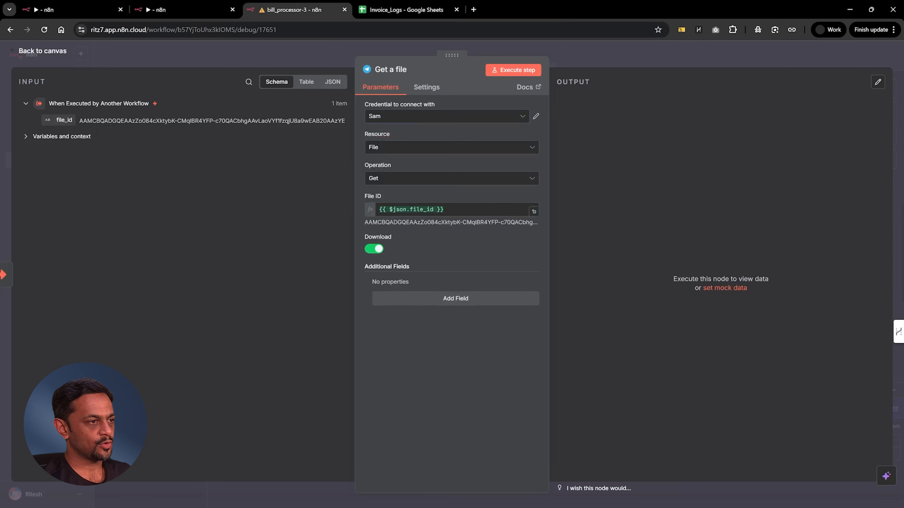
pyautogui.click(522, 69)
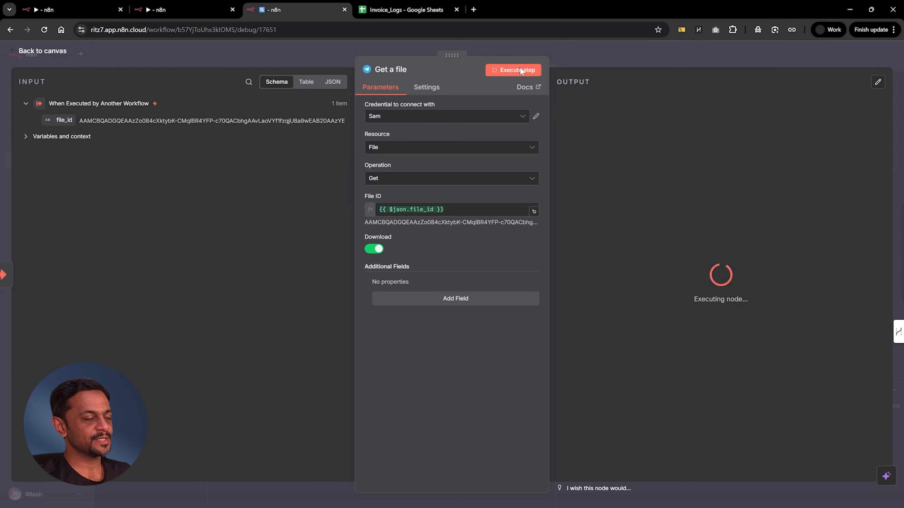
pyautogui.click(574, 55)
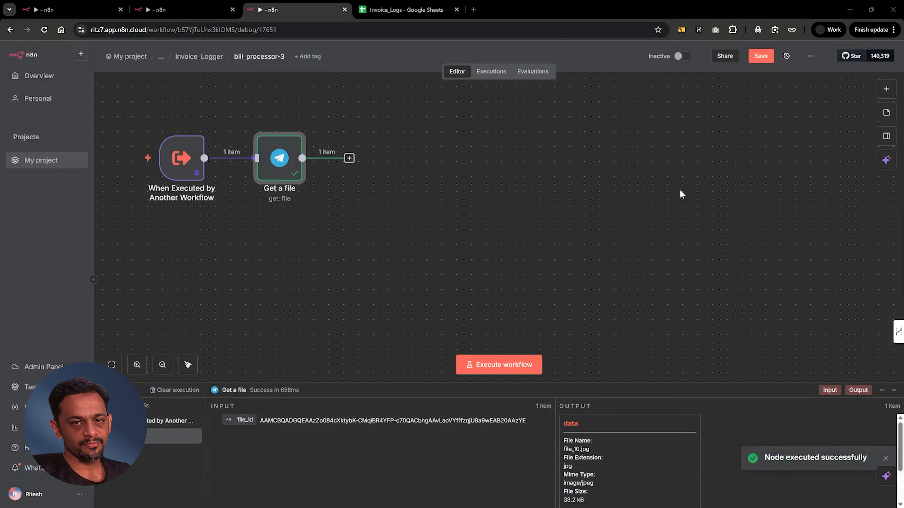
# - Add an AI Agent node after Get a file, with its prompt source set to Define below and the user message "Execute the task"
pyautogui.click(349, 158)
pyautogui.write('ai')
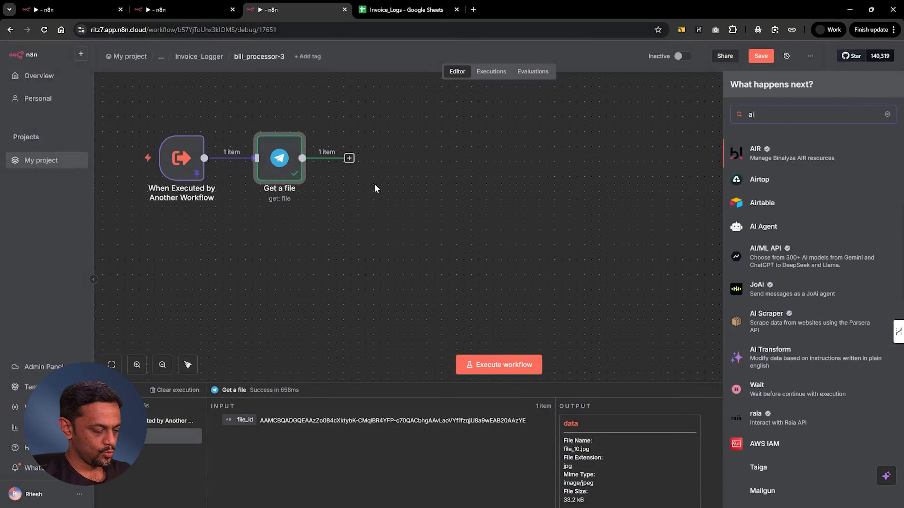
pyautogui.write(' ag')
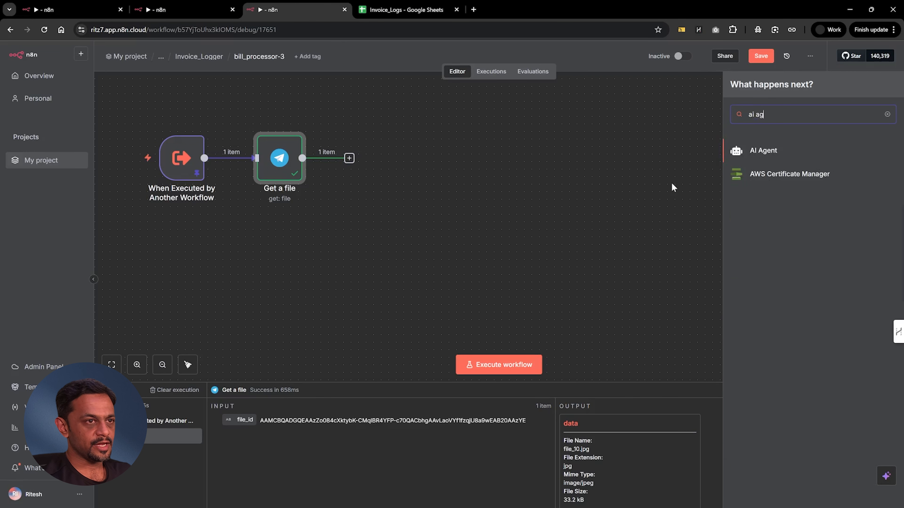
pyautogui.click(754, 153)
pyautogui.click(431, 120)
pyautogui.click(415, 183)
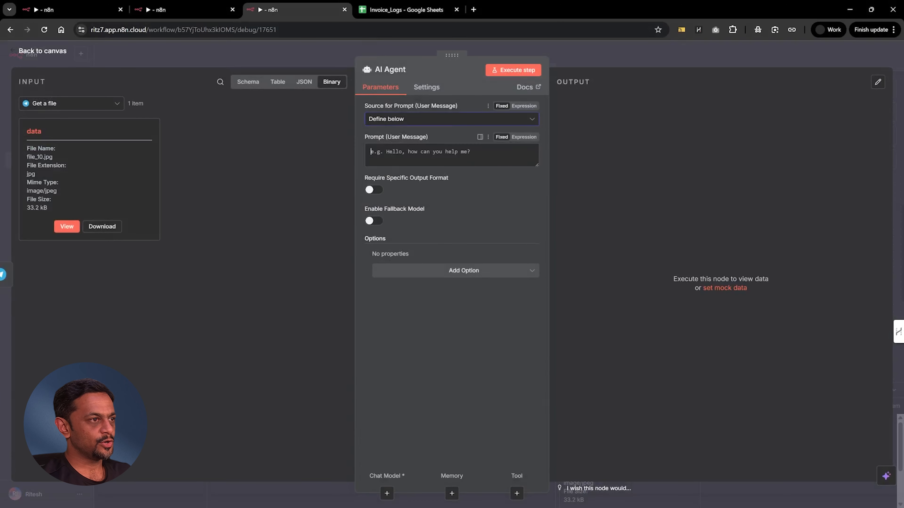
pyautogui.click(445, 155)
pyautogui.write('Execute the task')
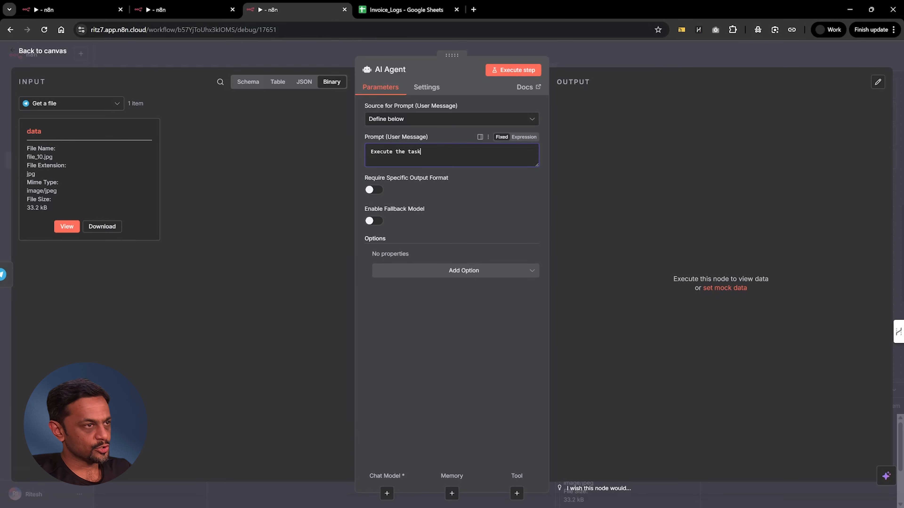
# - Add a System Message option to the AI Agent and paste the receipt and bill extraction prompt into it as an expression
pyautogui.click(451, 272)
pyautogui.click(441, 294)
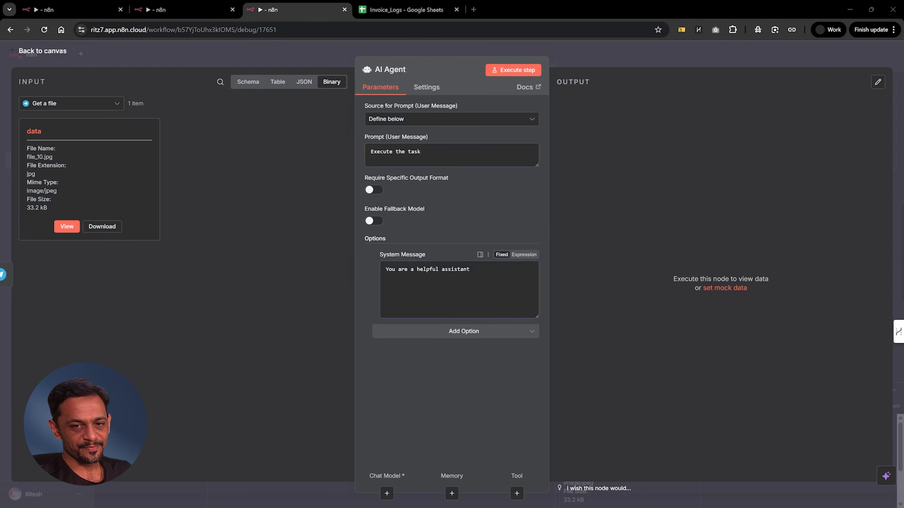
pyautogui.click(439, 269)
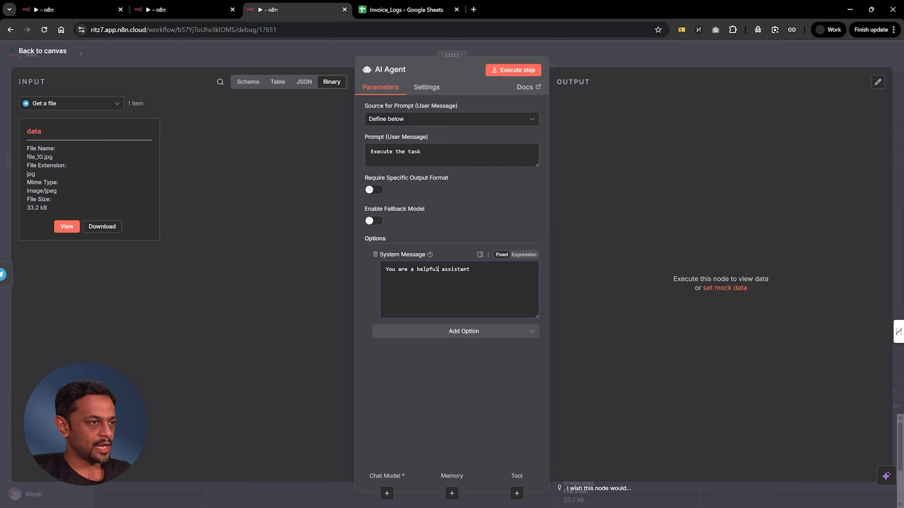
pyautogui.hotkey('ctrl', 'a')
pyautogui.hotkey('ctrl', 'v')
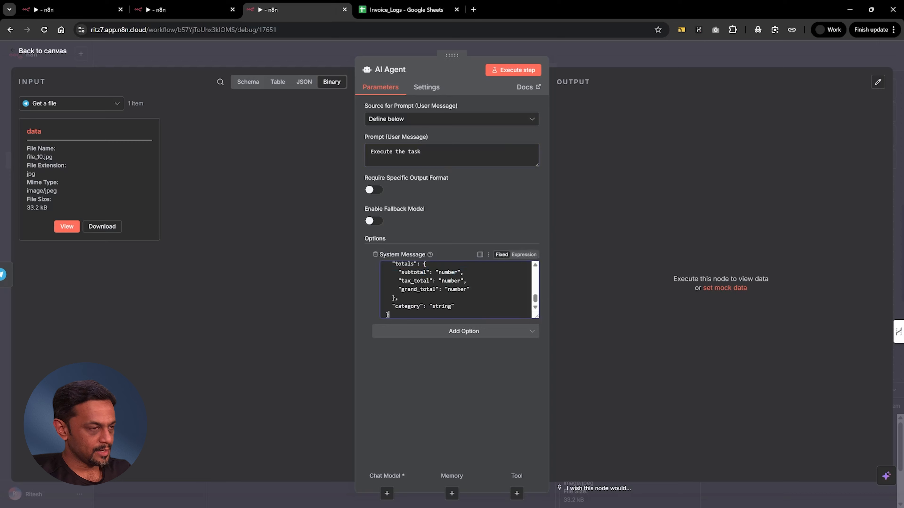
pyautogui.click(528, 255)
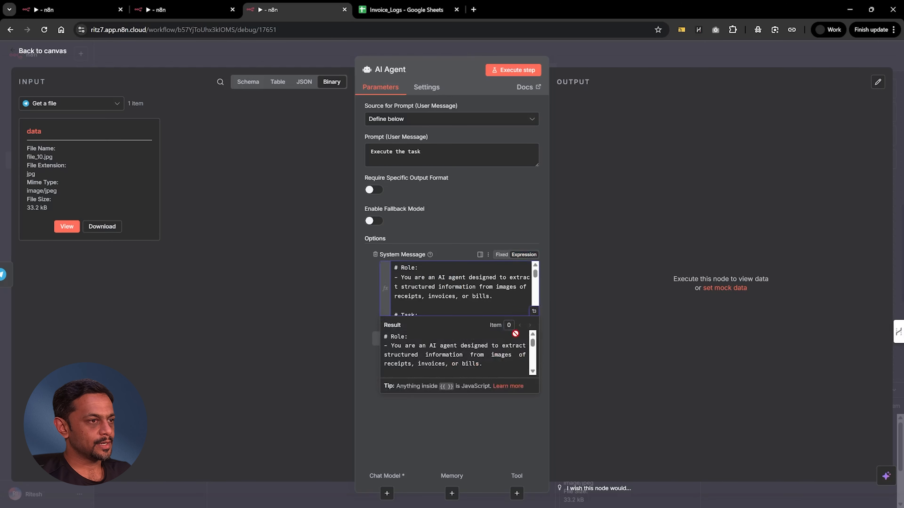
# - Compare this System Message's output structure with the one in the AI Agent prompt of invoice_processor-3
pyautogui.click(534, 312)
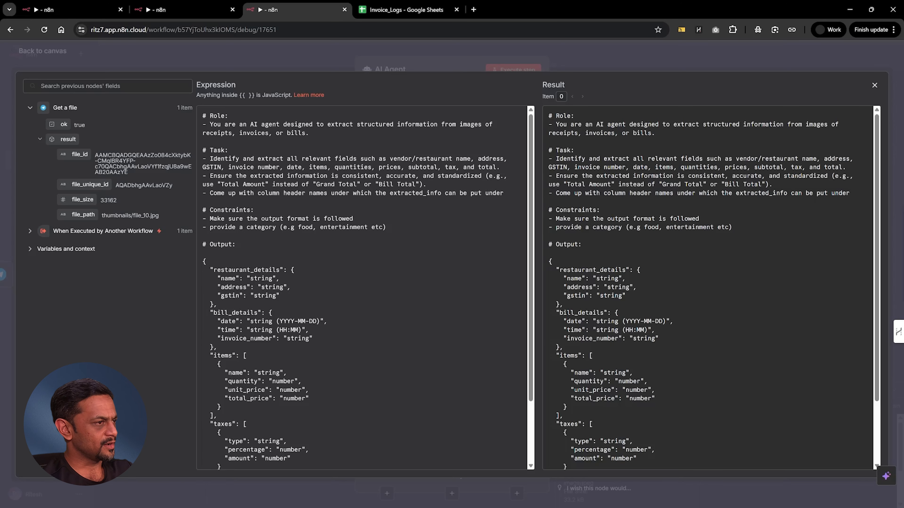
pyautogui.scroll(-3, 363, 287)
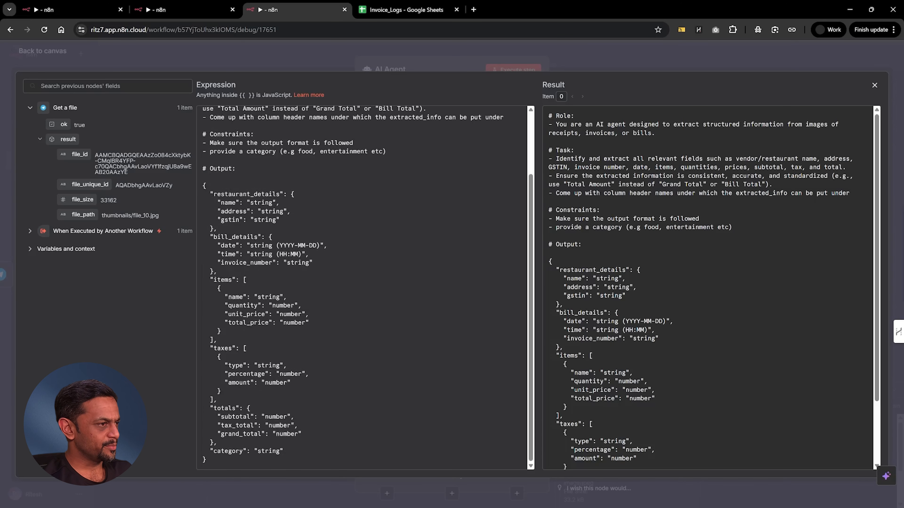
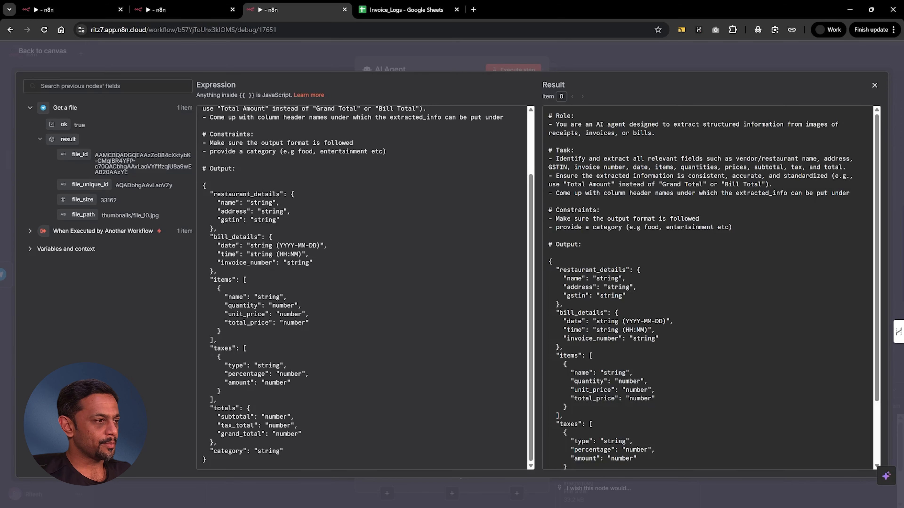
pyautogui.moveTo(203, 185); pyautogui.dragTo(220, 314)
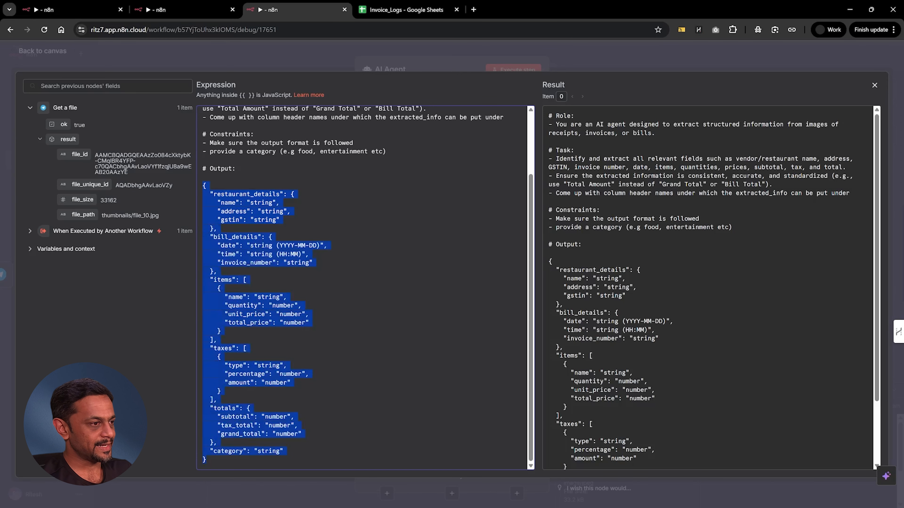
pyautogui.click(567, 52)
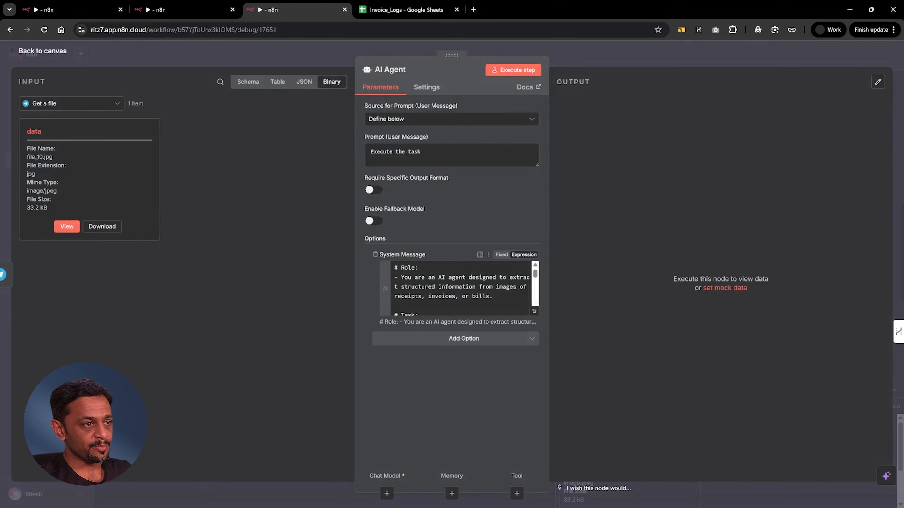
pyautogui.click(533, 310)
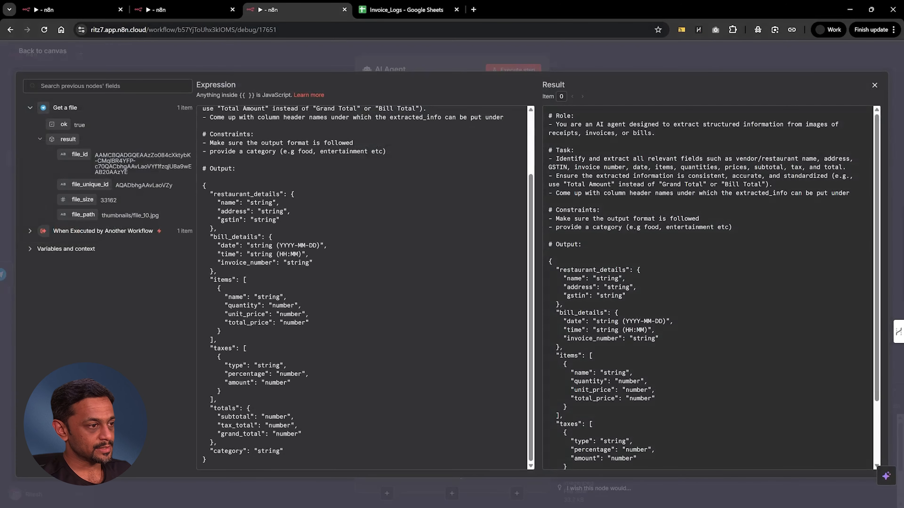
pyautogui.click(587, 56)
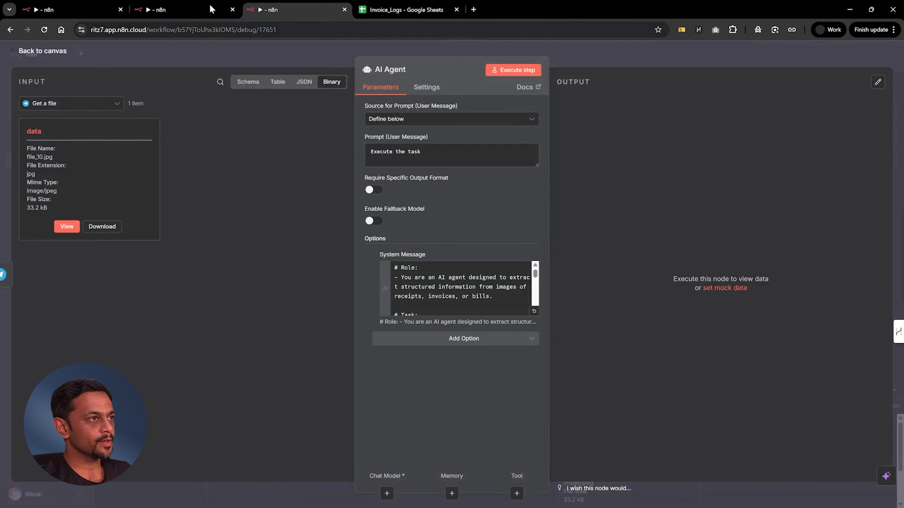
pyautogui.click(175, 7)
pyautogui.doubleClick(493, 176)
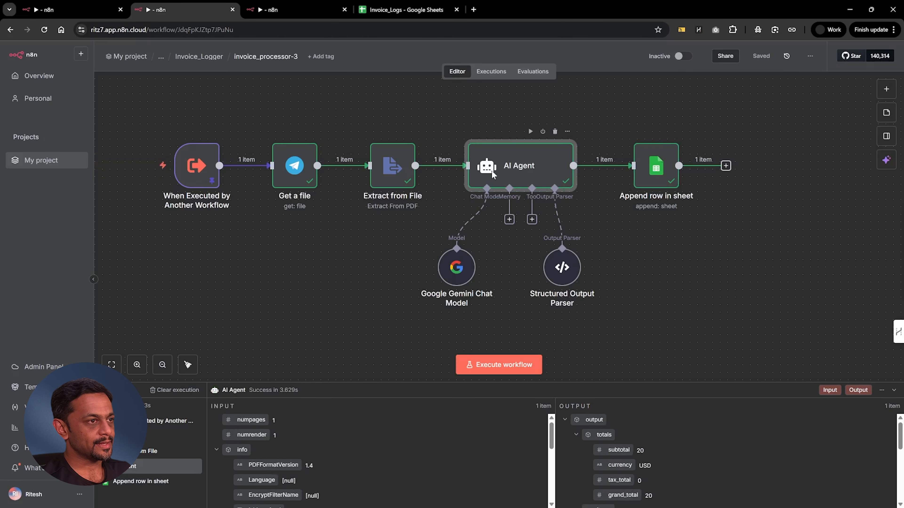
pyautogui.click(462, 324)
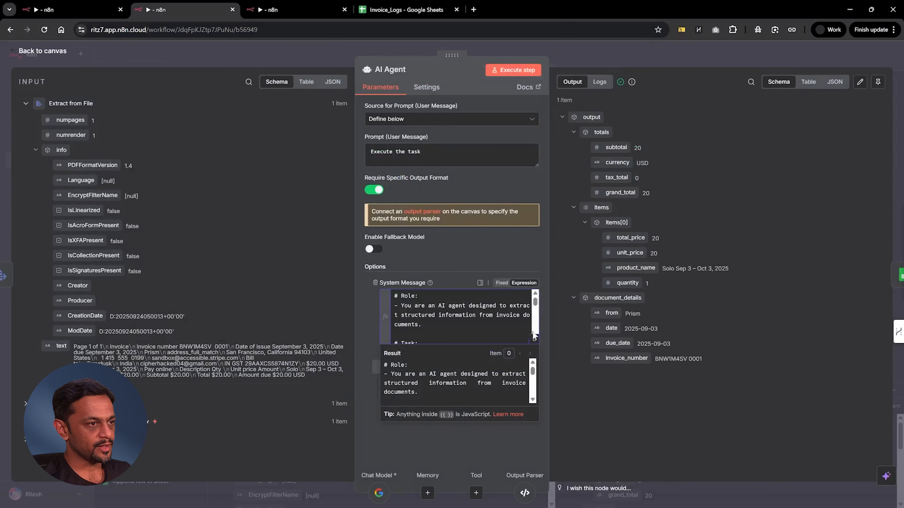
pyautogui.click(534, 341)
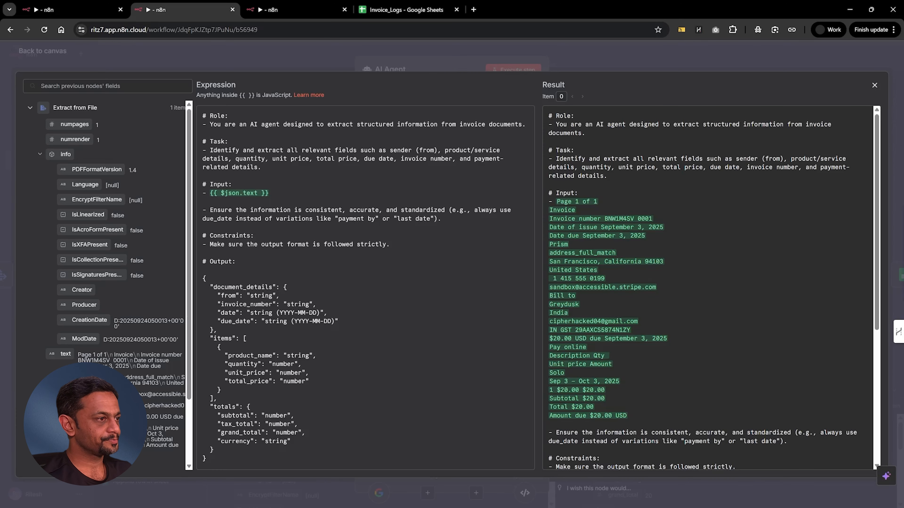
# - In bill_processor-3, replace the AI Agent's System Message with the version outputting document_details, items, totals and category, and review the full text
pyautogui.click(281, 10)
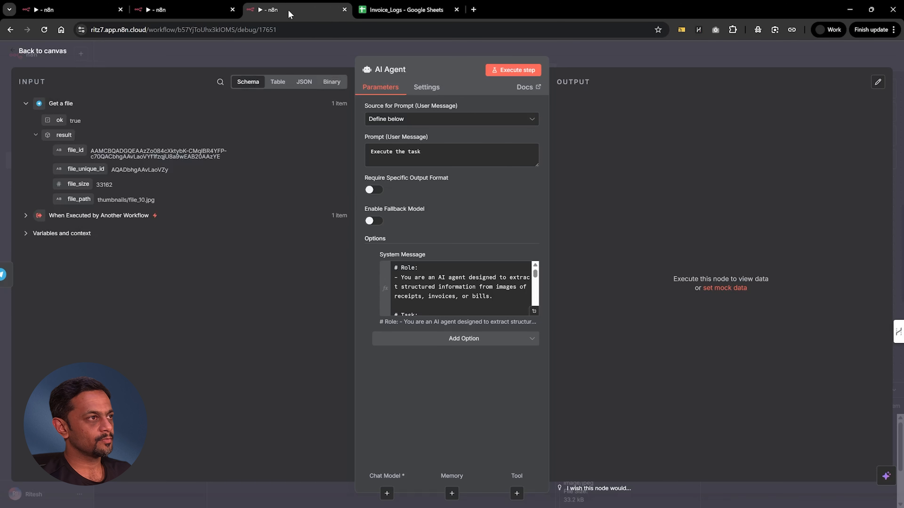
pyautogui.hotkey('ctrl', 'a')
pyautogui.press('BackSpace')
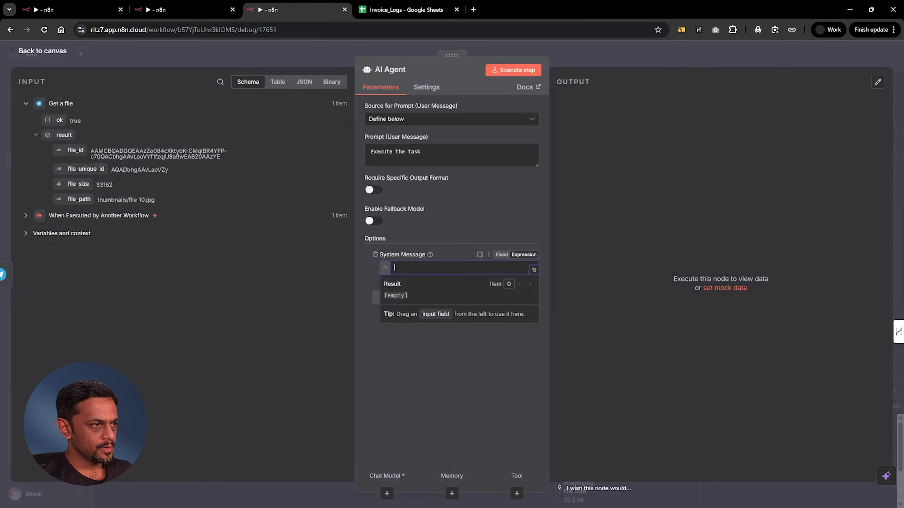
pyautogui.hotkey('ctrl', 'v')
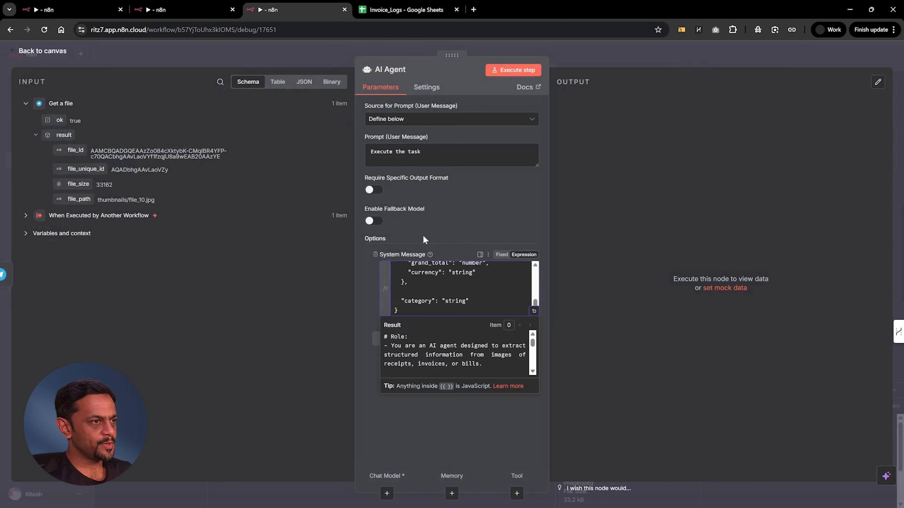
pyautogui.click(424, 227)
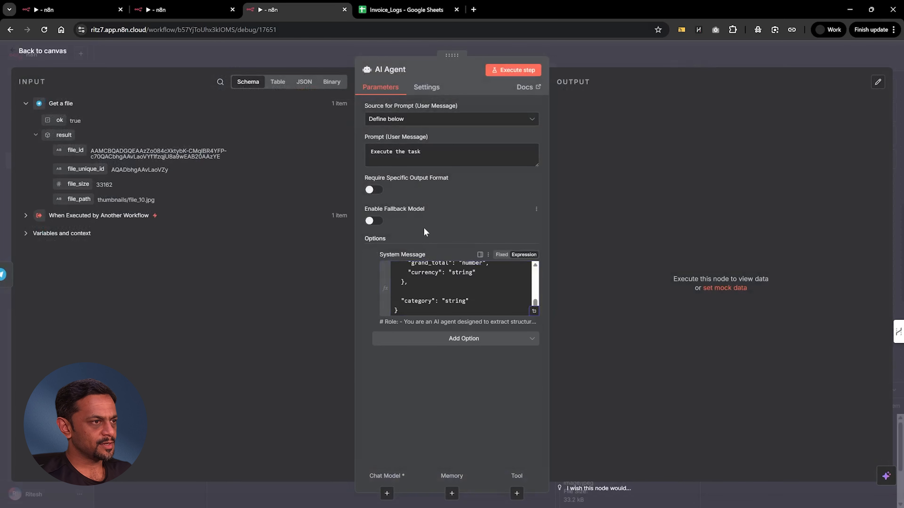
pyautogui.click(533, 312)
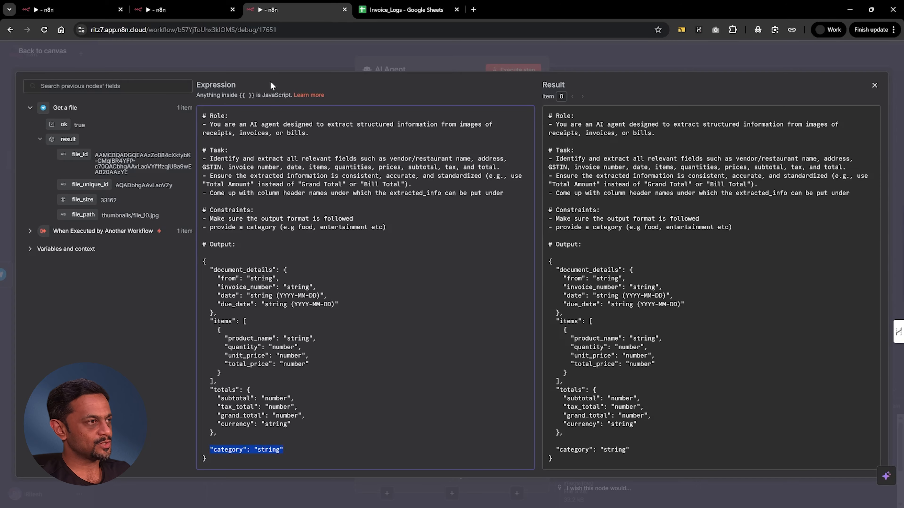
pyautogui.click(267, 52)
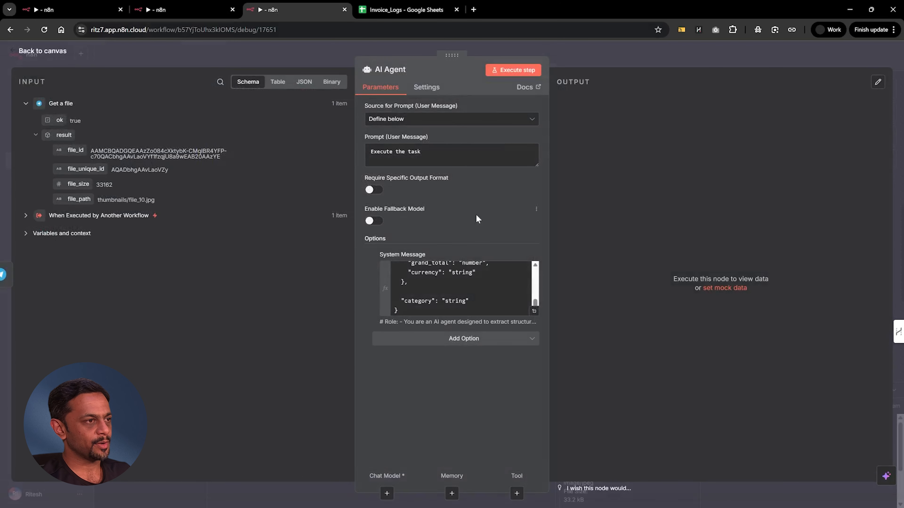
pyautogui.click(407, 266)
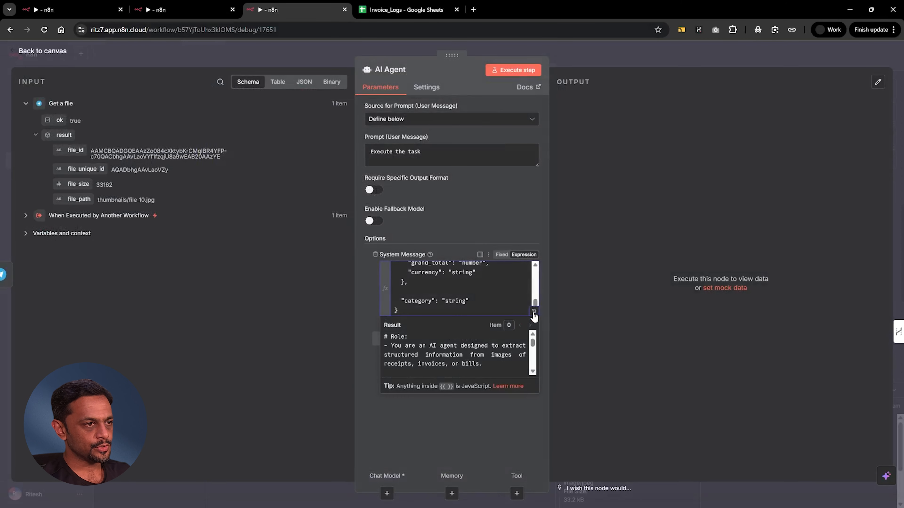
pyautogui.click(534, 312)
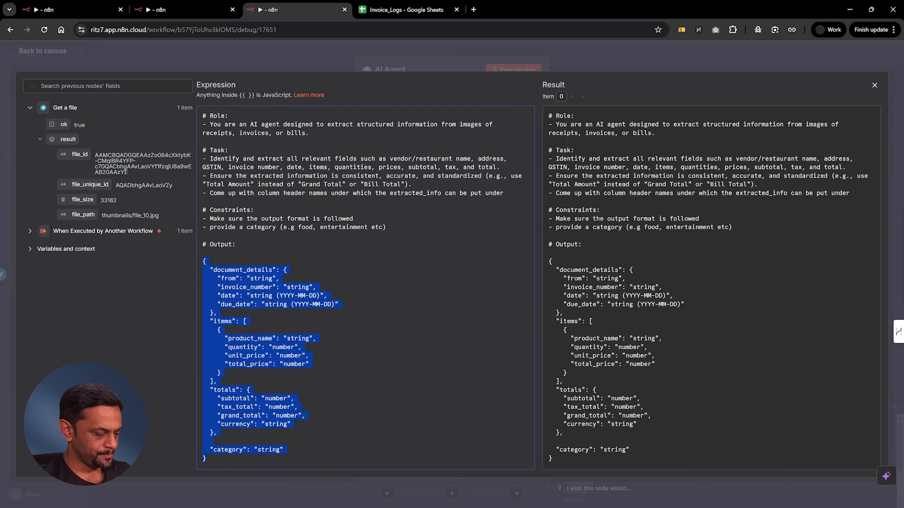
pyautogui.click(349, 59)
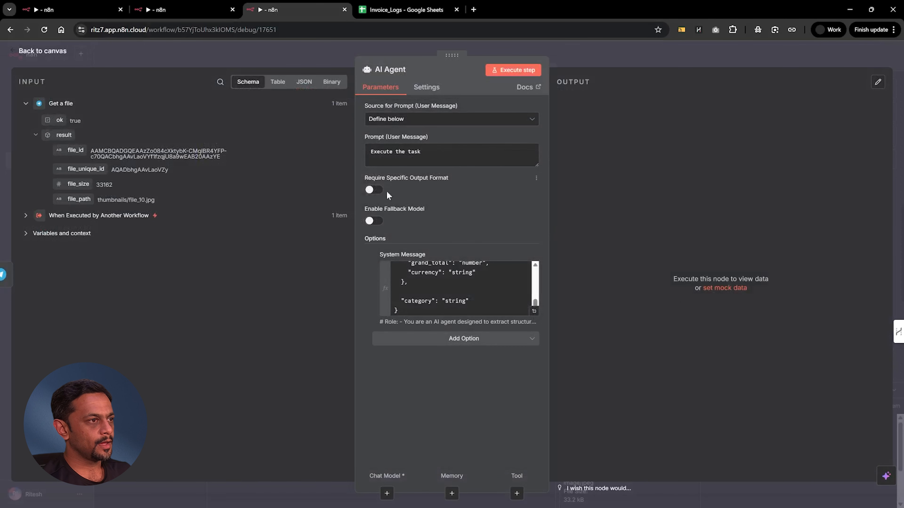
# - Require a specific output format for the AI Agent and attach a Google Gemini Chat Model using models/gemini-2.5-flash
pyautogui.click(378, 191)
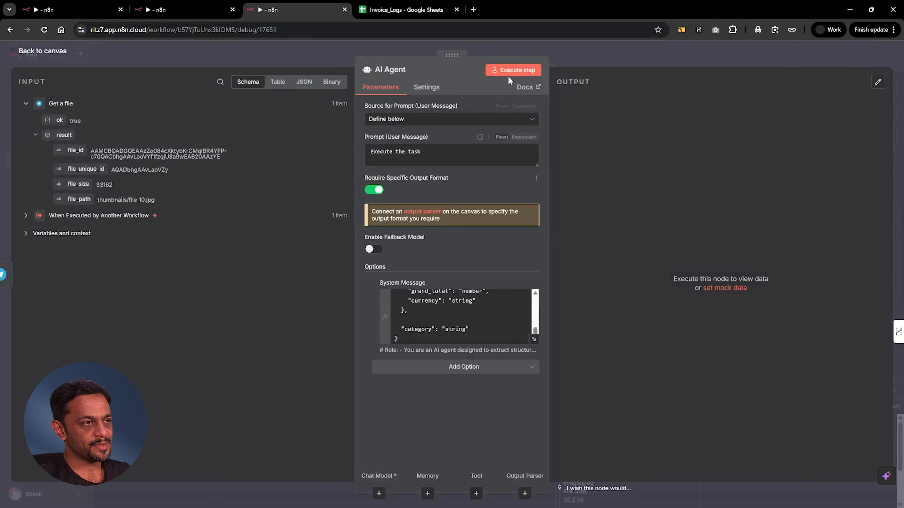
pyautogui.click(533, 49)
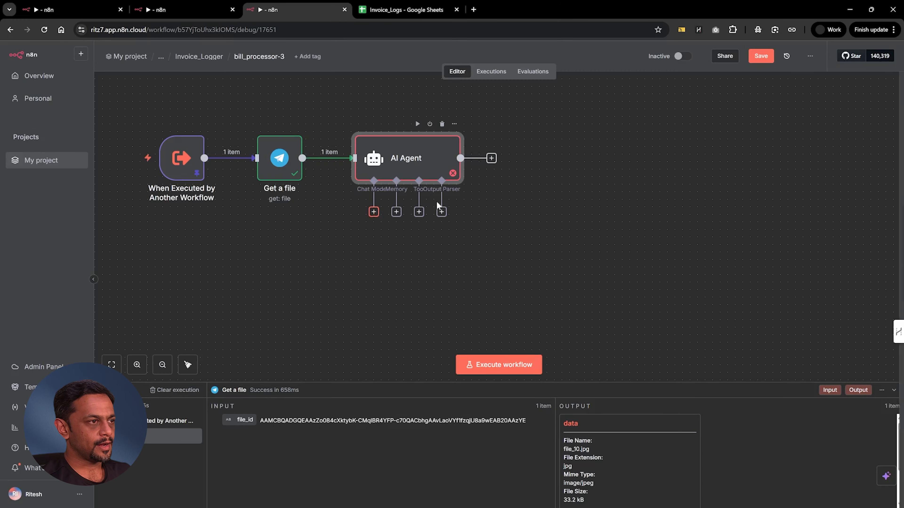
pyautogui.write('gem')
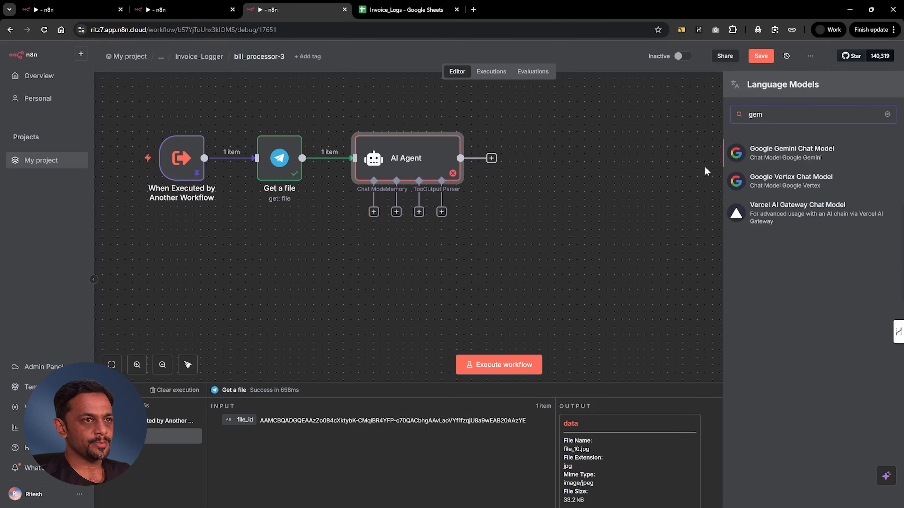
pyautogui.click(776, 160)
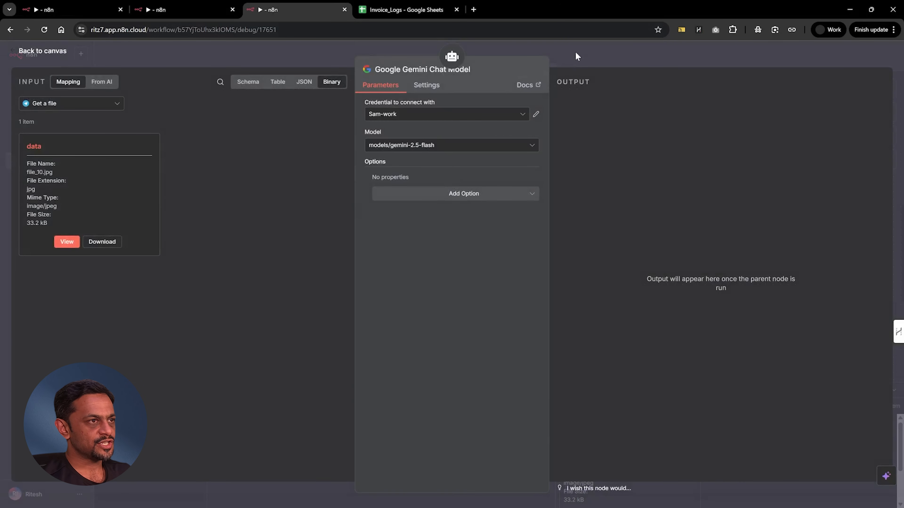
pyautogui.click(575, 52)
# - Attach a Structured Output Parser to the AI Agent, defined using a JSON schema pasted with document_details, items, totals and category
pyautogui.click(396, 211)
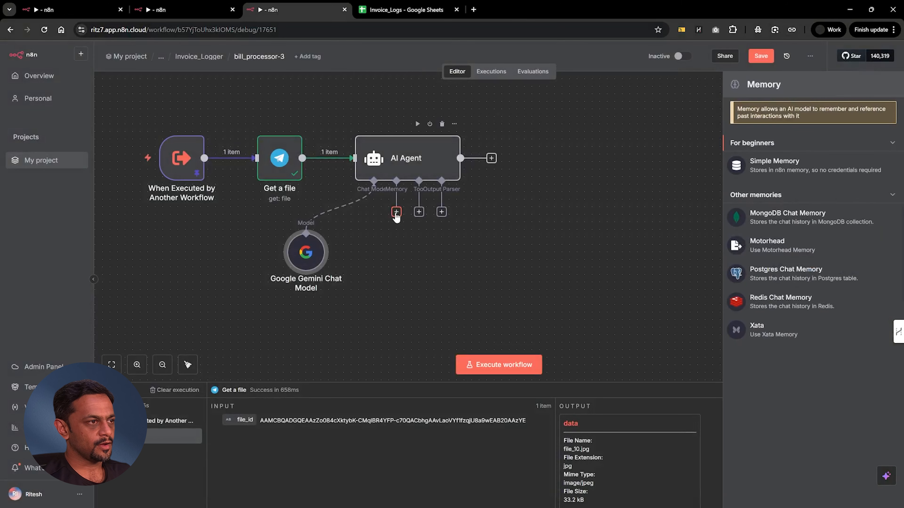
pyautogui.click(441, 212)
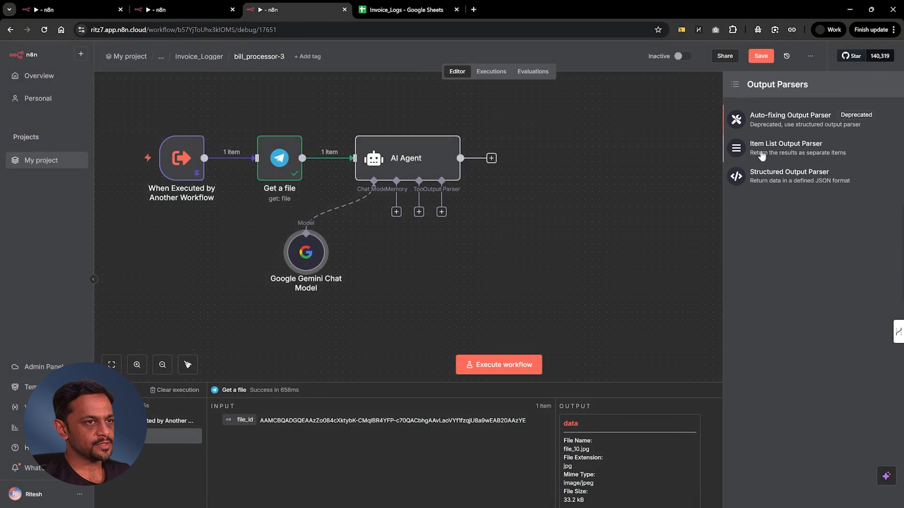
pyautogui.click(774, 178)
pyautogui.click(425, 117)
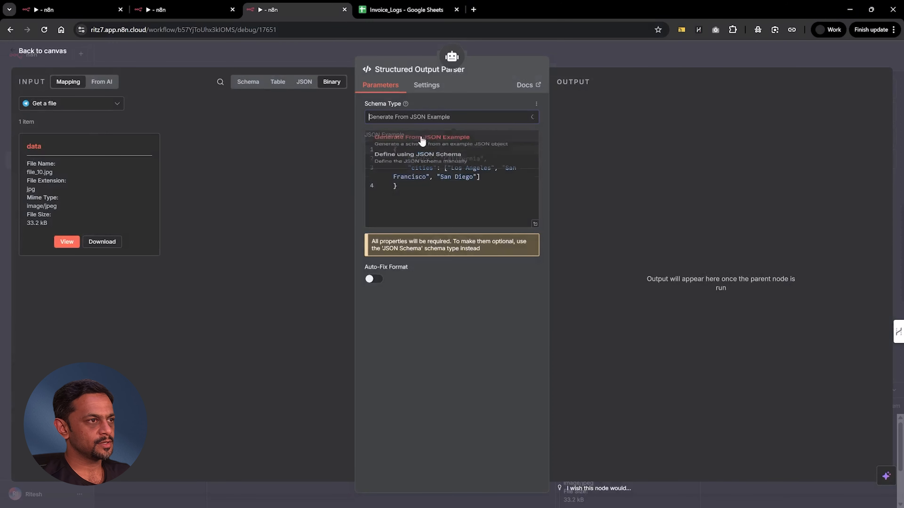
pyautogui.click(418, 171)
pyautogui.click(429, 204)
pyautogui.hotkey('ctrl', 'a')
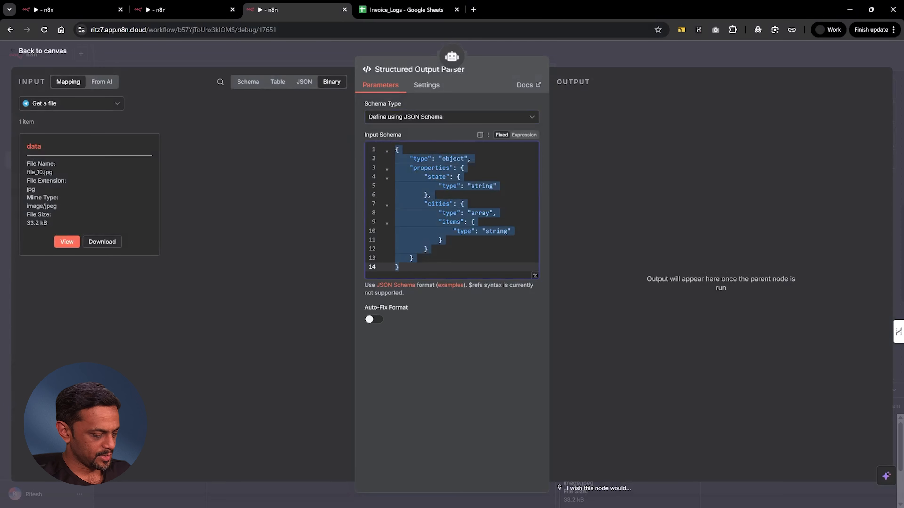
pyautogui.hotkey('ctrl', 'v')
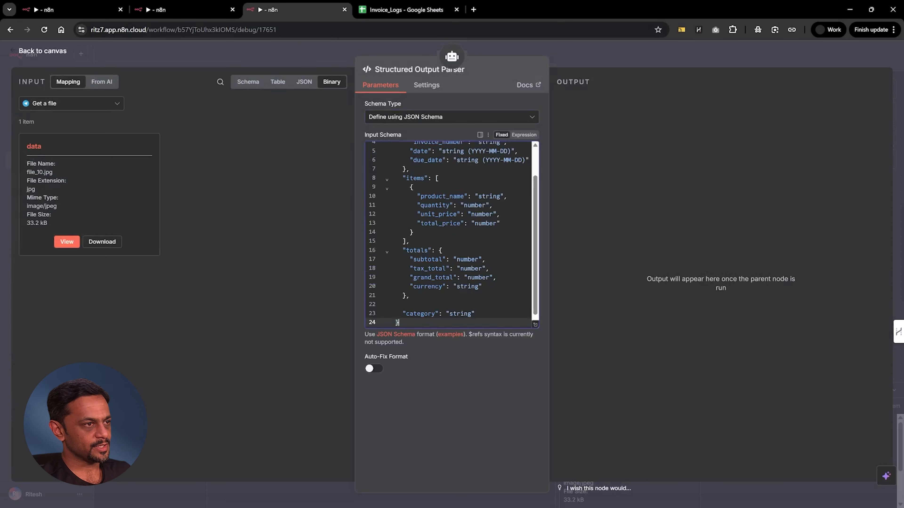
pyautogui.click(541, 51)
# - Space out the Google Gemini Chat Model and Structured Output Parser nodes beneath the AI Agent, and execute the AI Agent node
pyautogui.moveTo(441, 273); pyautogui.dragTo(462, 274)
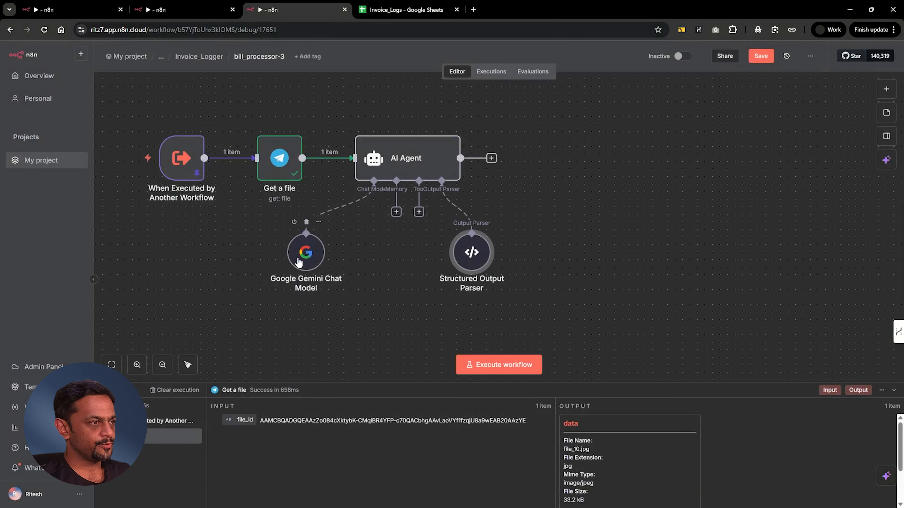
pyautogui.moveTo(311, 247); pyautogui.dragTo(357, 247)
pyautogui.click(418, 124)
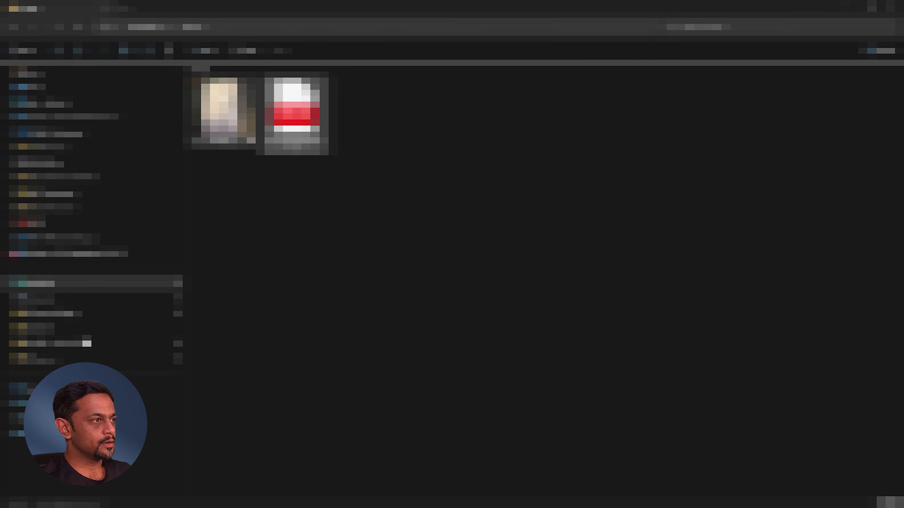
# - View the source receipt image bill2.jpg enlarged in the photo viewer to read its items and totals, and close it
pyautogui.click(87, 344)
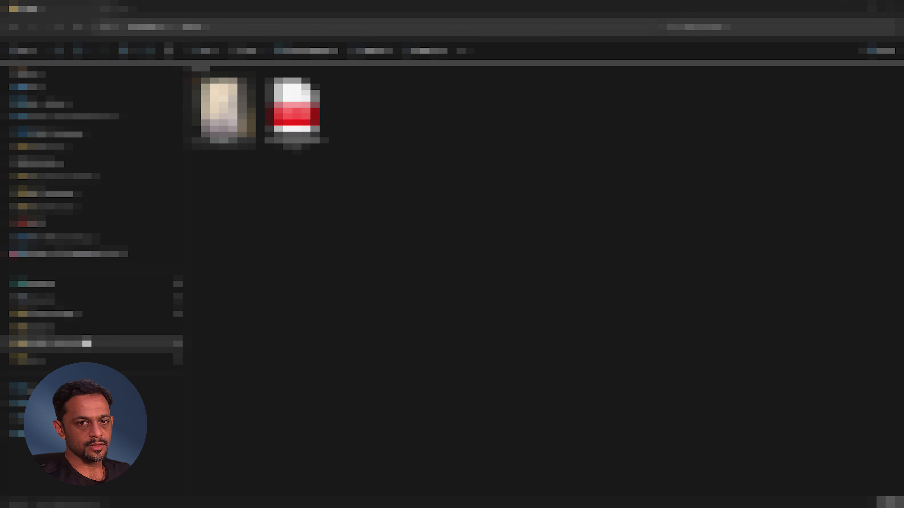
pyautogui.press('space')
pyautogui.doubleClick(442, 172)
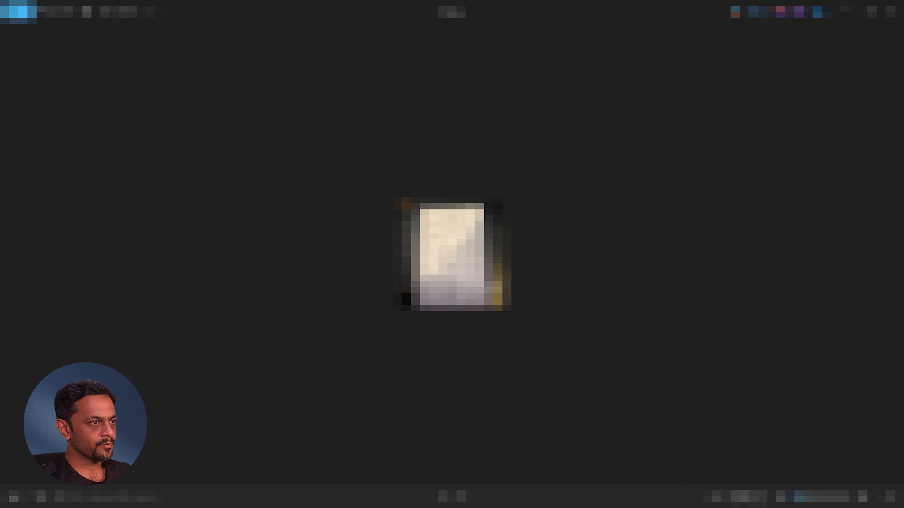
pyautogui.scroll(6, 453, 264)
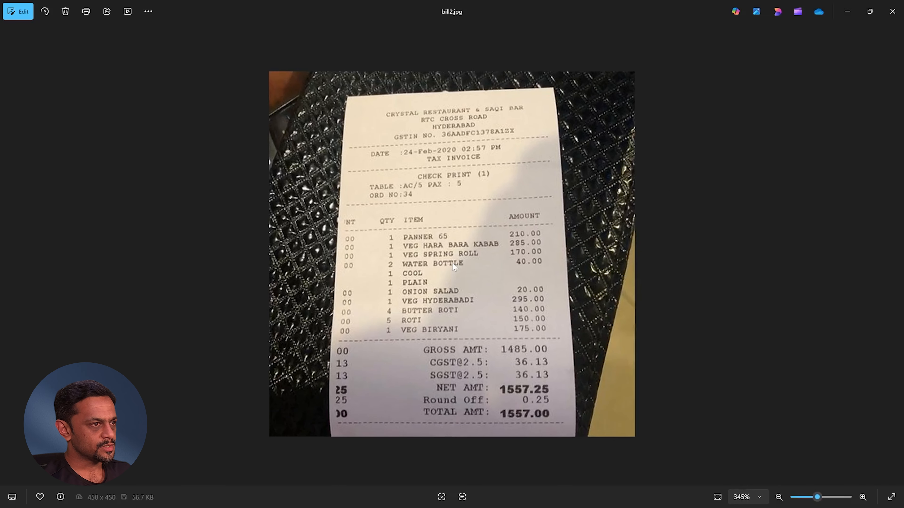
pyautogui.scroll(-2, 452, 264)
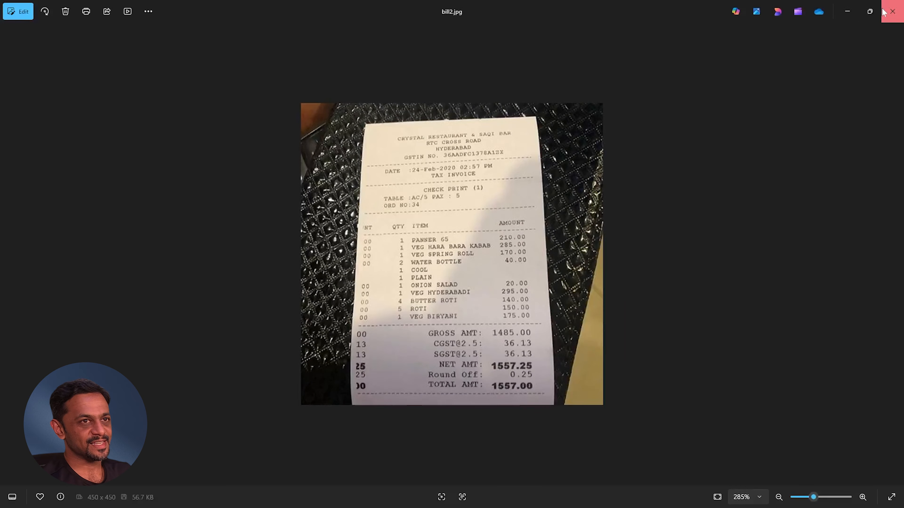
pyautogui.click(891, 11)
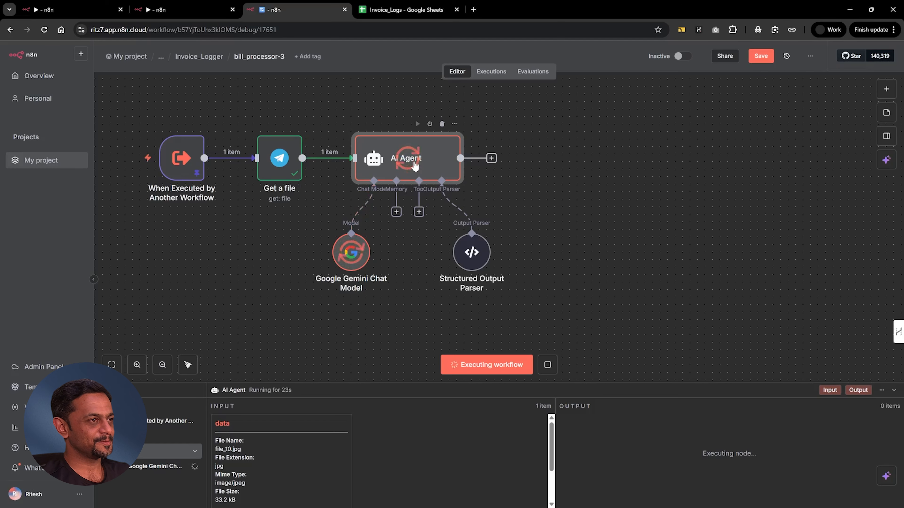
# - Inspect the totals and items returned by the Structured Output Parser for the bill
pyautogui.doubleClick(471, 254)
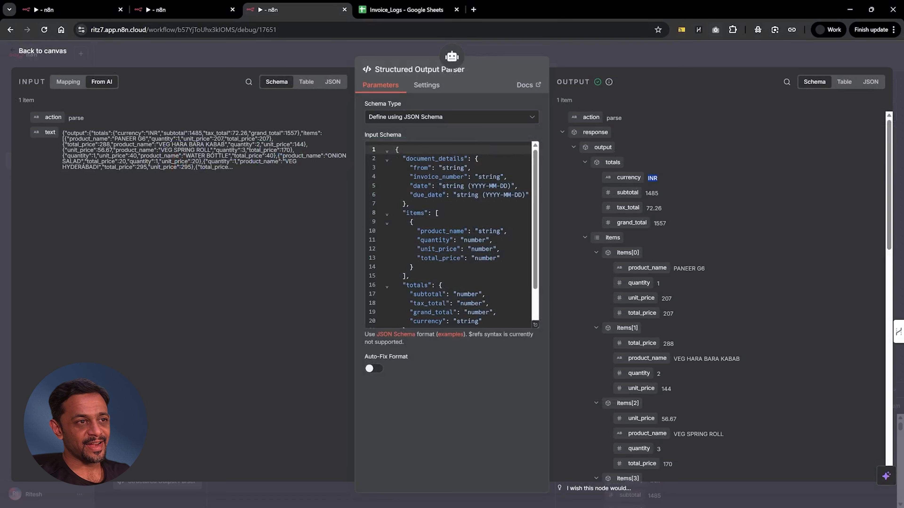
pyautogui.click(559, 51)
pyautogui.click(194, 9)
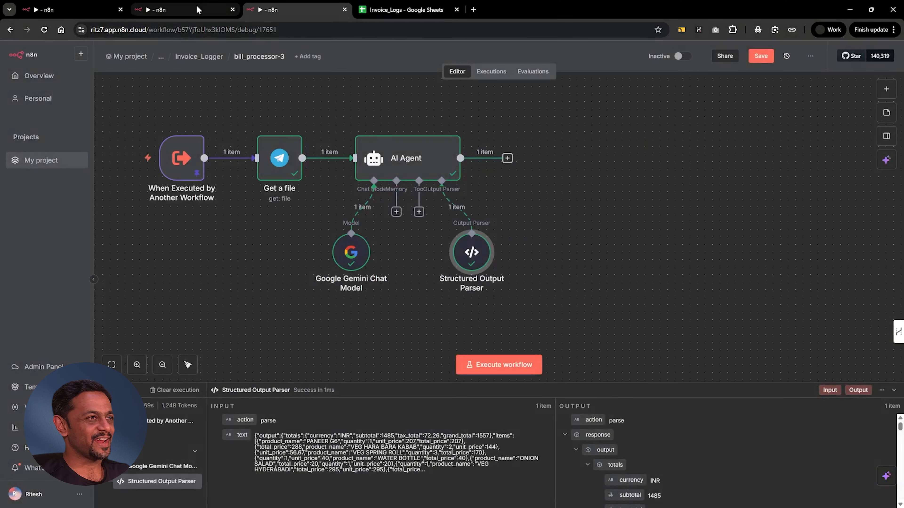
pyautogui.hotkey('ctrl', 'Tab')
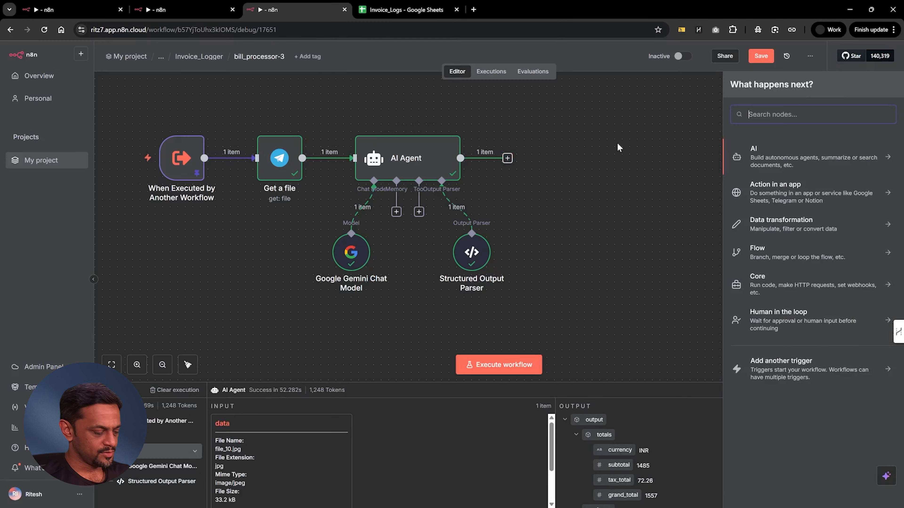
# - Add a Google Sheets "Append row in sheet" node after the AI Agent
pyautogui.write('sheet')
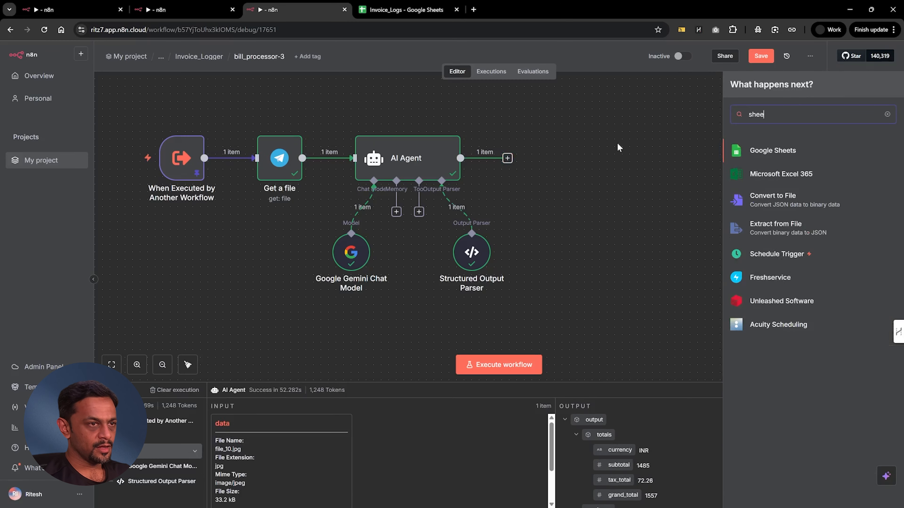
pyautogui.click(765, 156)
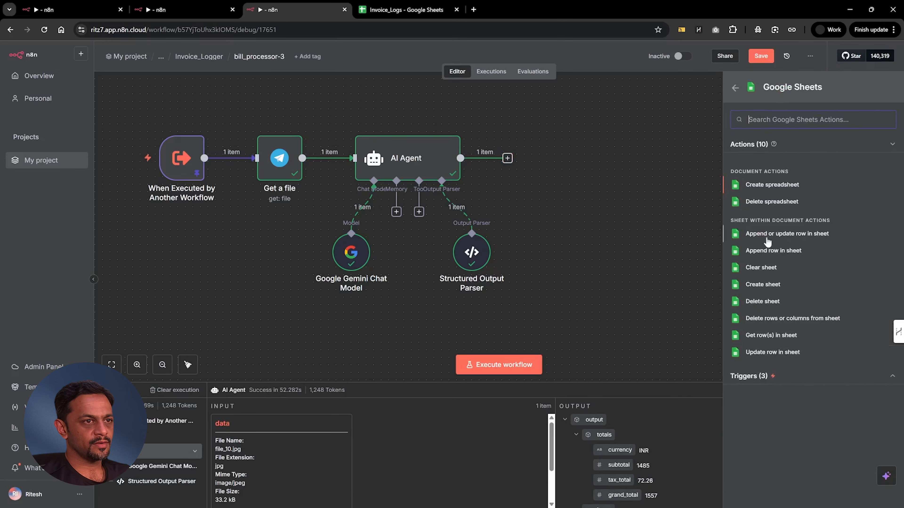
pyautogui.click(765, 252)
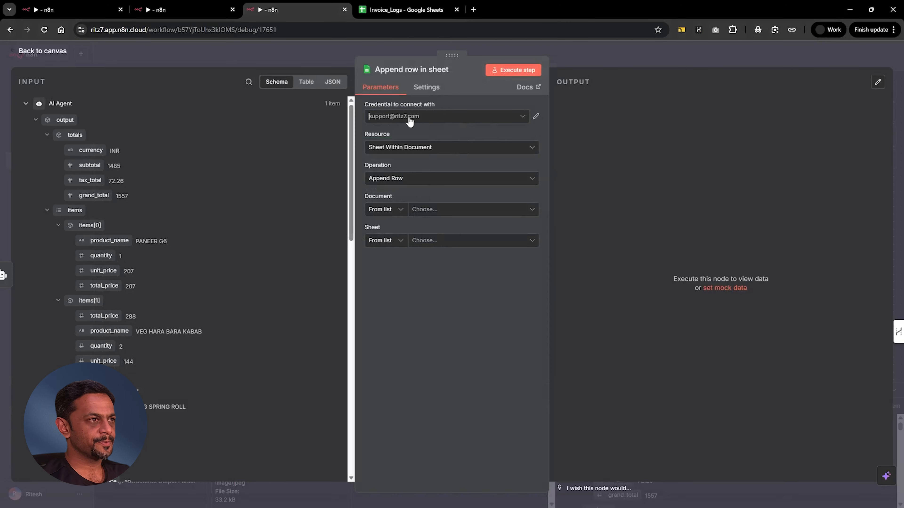
# - Set the append operation's target document to Invoice_Logs and its sheet to Sheet1
pyautogui.click(410, 121)
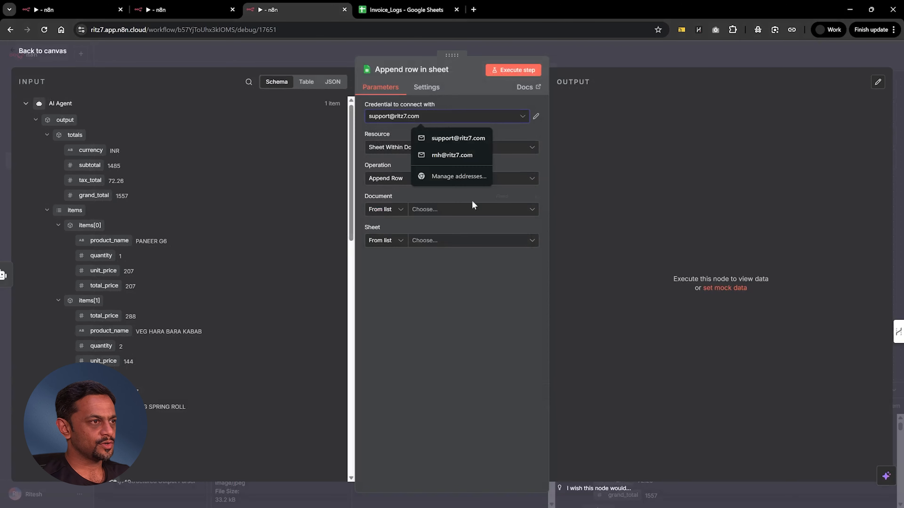
pyautogui.click(505, 179)
pyautogui.click(401, 220)
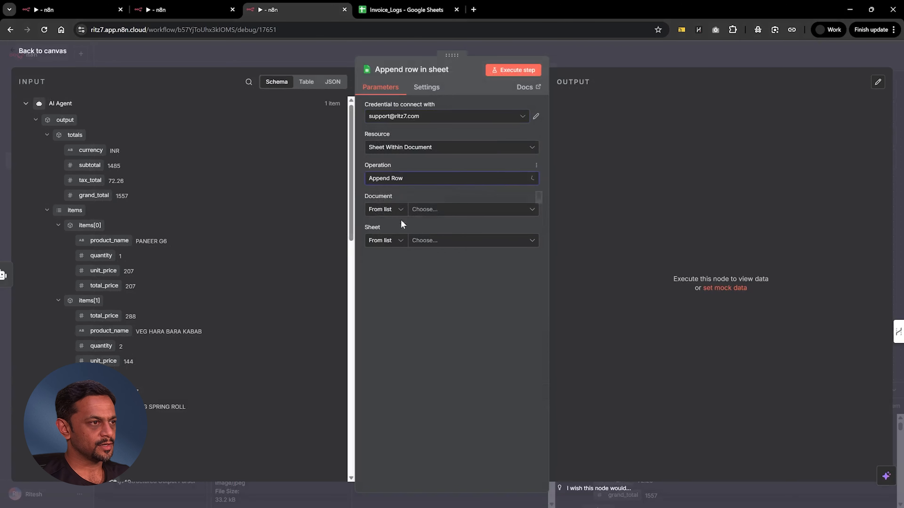
pyautogui.click(441, 210)
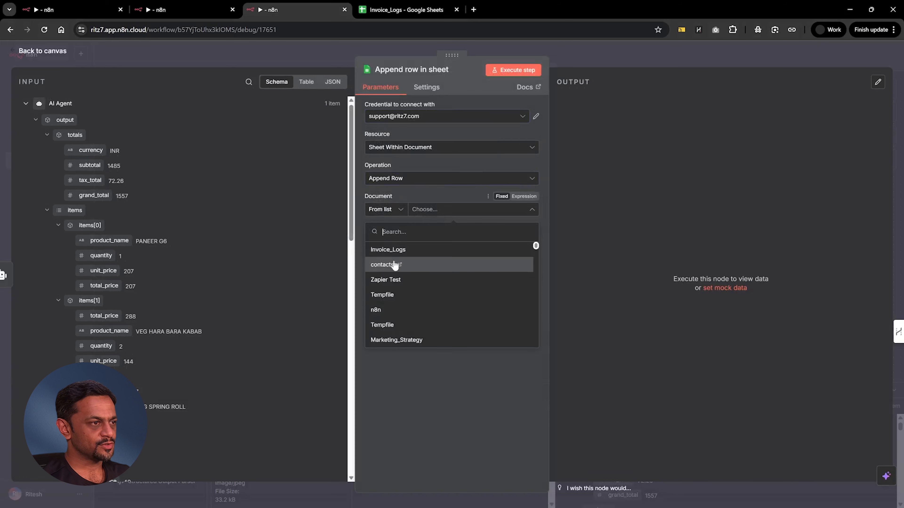
pyautogui.click(390, 250)
pyautogui.click(437, 242)
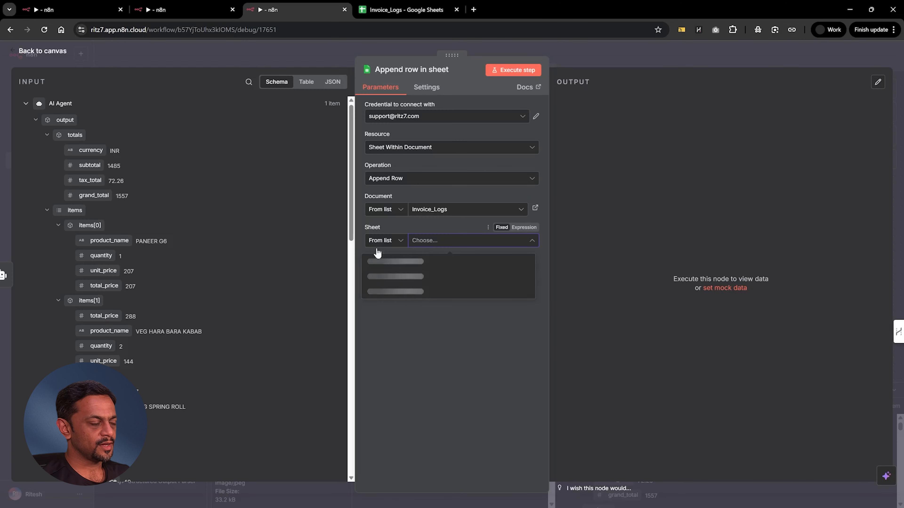
pyautogui.click(376, 260)
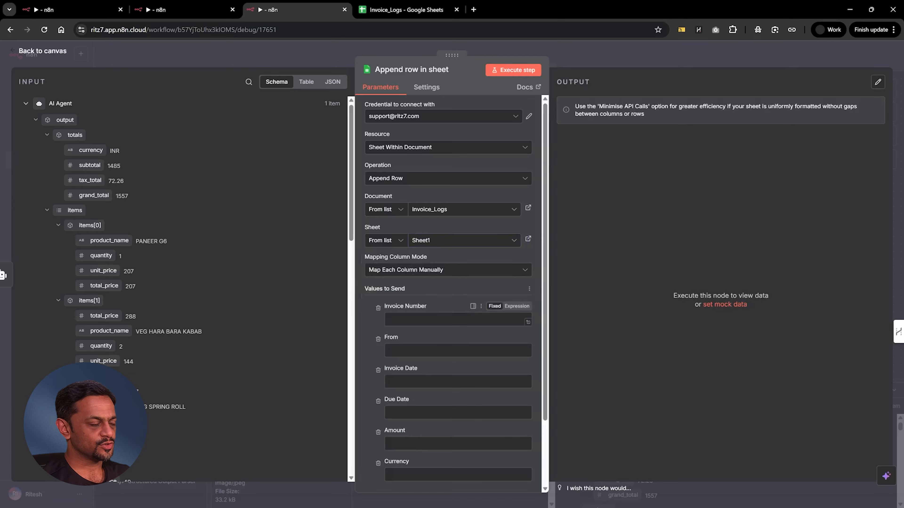
# - Map Invoice Number, From, Invoice Date and Due Date to document_details' invoice_number, from, date and due_date from the AI Agent output
pyautogui.scroll(-2, 439, 306)
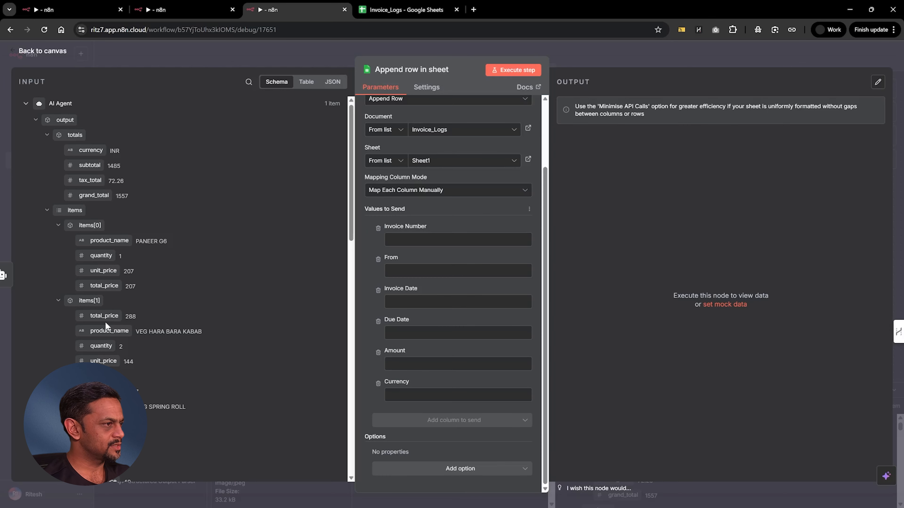
pyautogui.scroll(-12, 105, 323)
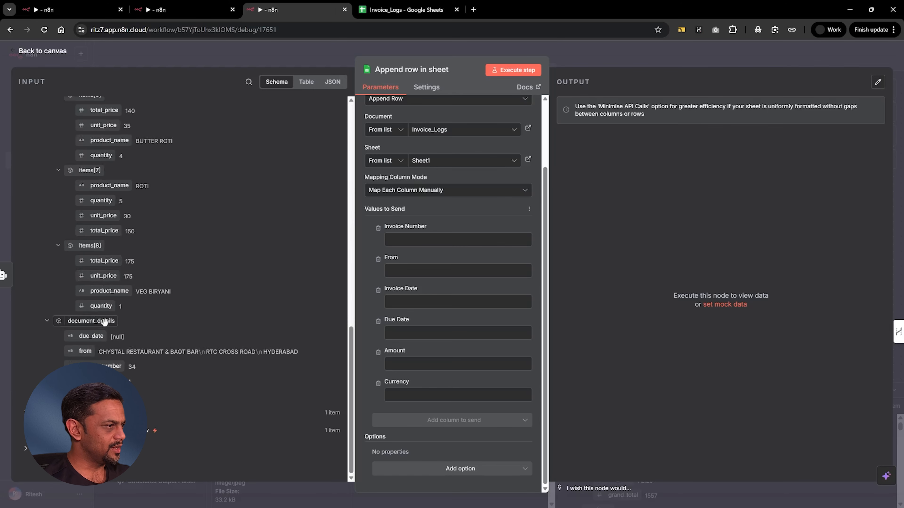
pyautogui.moveTo(112, 366); pyautogui.dragTo(401, 243)
pyautogui.click(395, 285)
pyautogui.moveTo(275, 338); pyautogui.dragTo(394, 290)
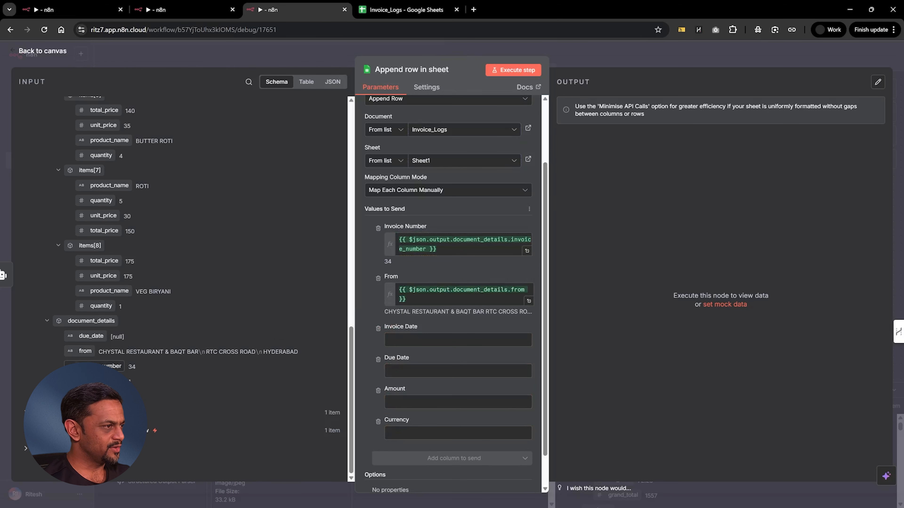
pyautogui.moveTo(124, 379); pyautogui.dragTo(392, 341)
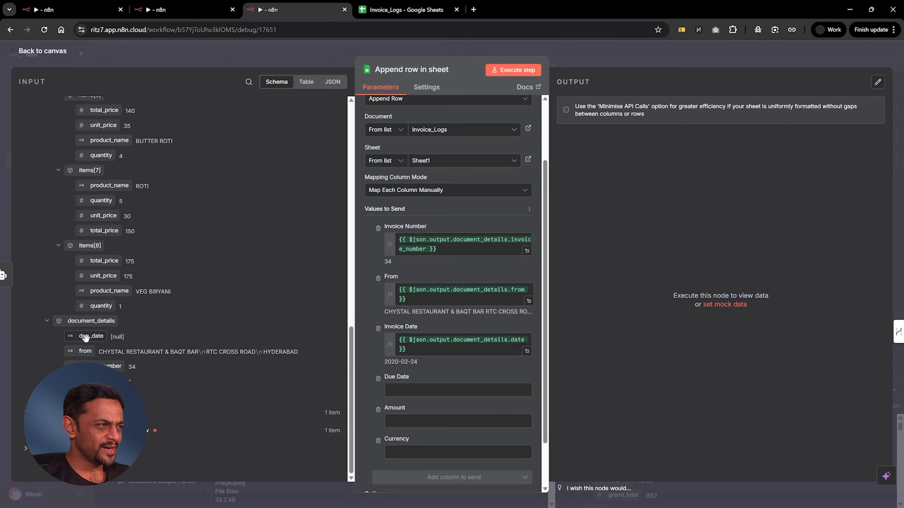
pyautogui.moveTo(66, 336); pyautogui.dragTo(420, 396)
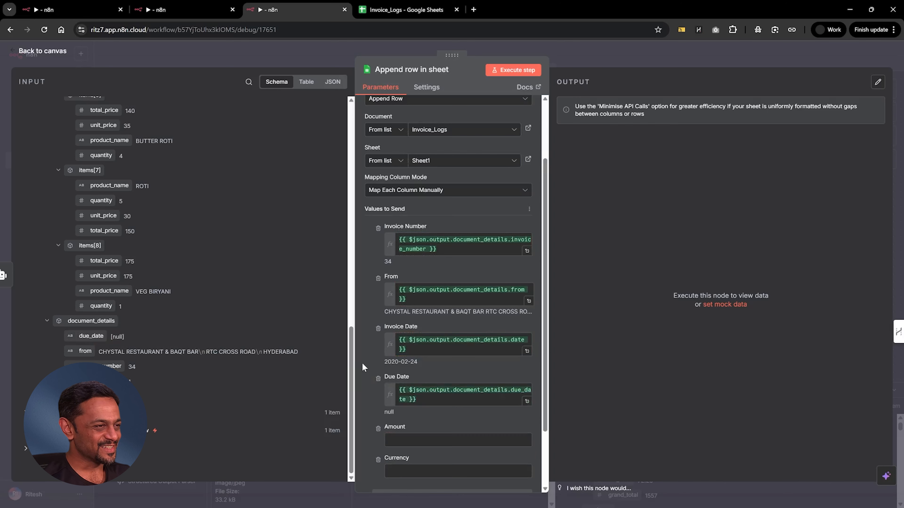
# - Map Amount to totals.grand_total and Currency to totals.currency, and execute the Append row in sheet step
pyautogui.scroll(-2, 367, 361)
pyautogui.scroll(15, 94, 229)
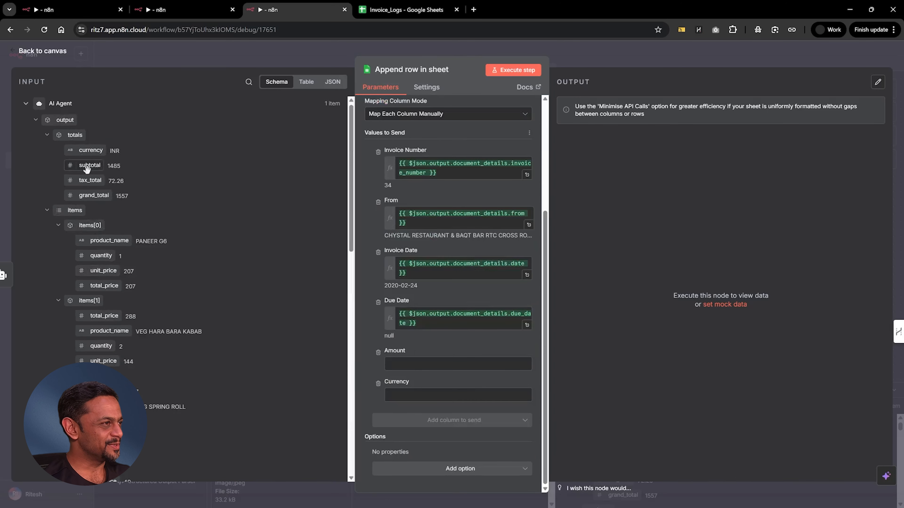
pyautogui.moveTo(89, 195); pyautogui.dragTo(404, 366)
pyautogui.moveTo(87, 156); pyautogui.dragTo(397, 405)
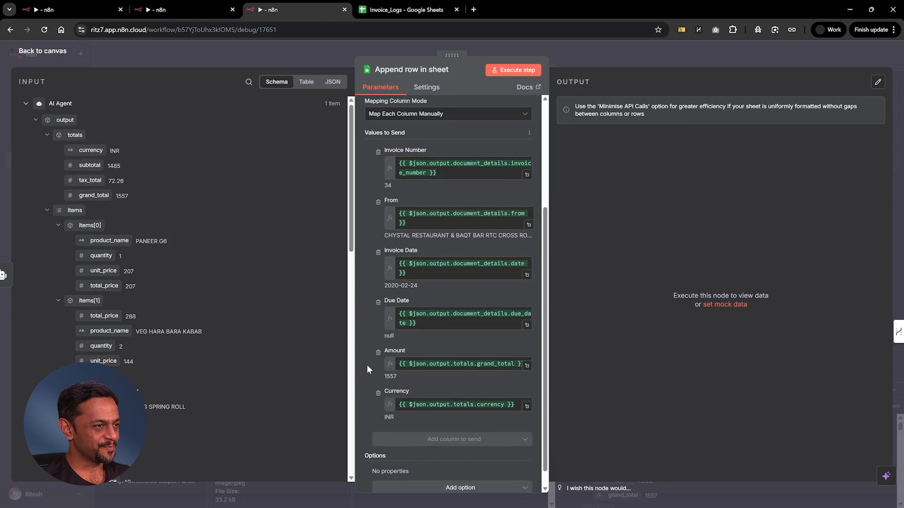
pyautogui.click(516, 71)
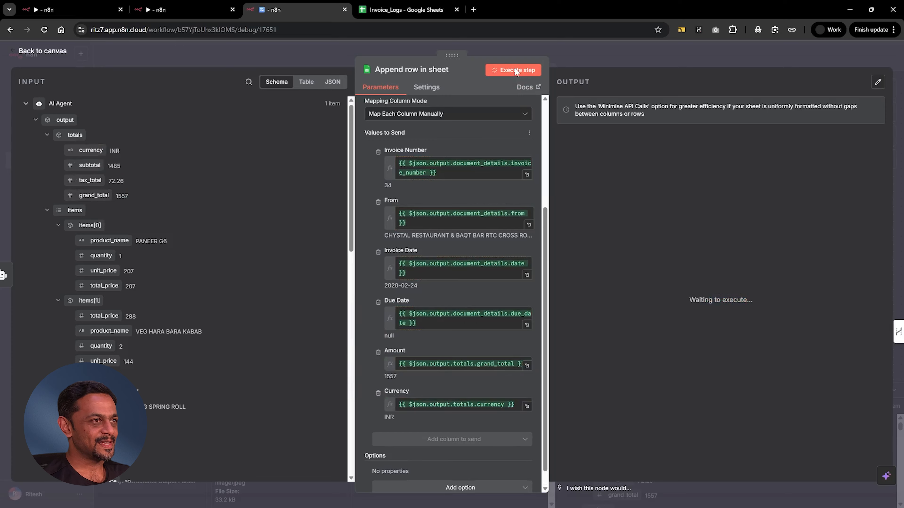
# - In the Invoice_Logs spreadsheet, add the header Category in cell G1
pyautogui.click(387, 11)
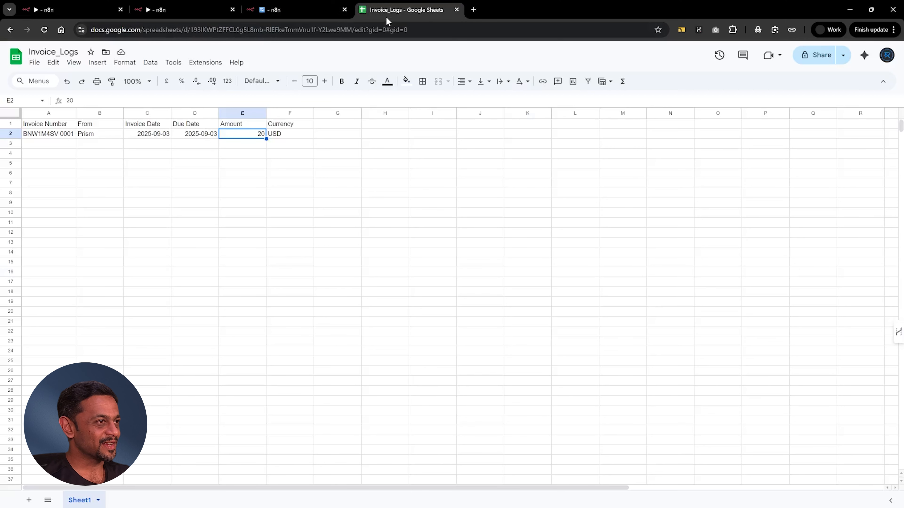
pyautogui.click(325, 126)
pyautogui.write('Categ')
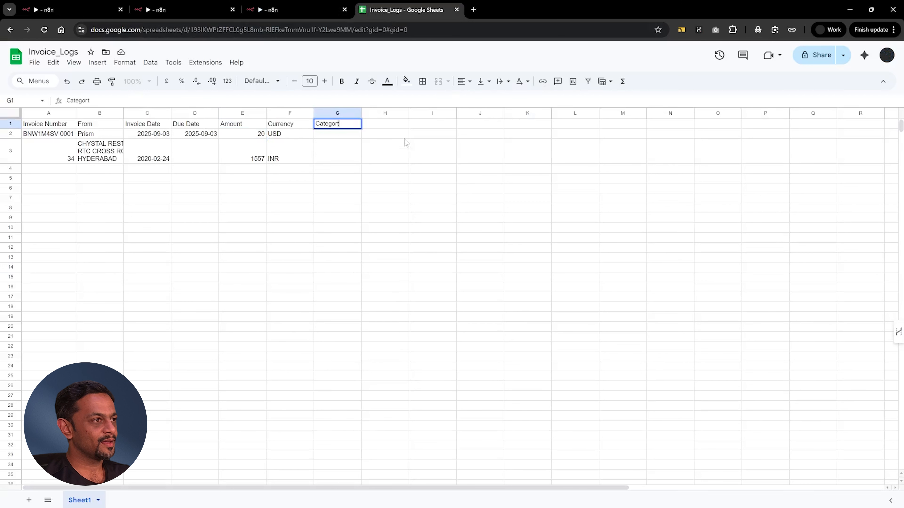
pyautogui.write('ory')
pyautogui.press('Return')
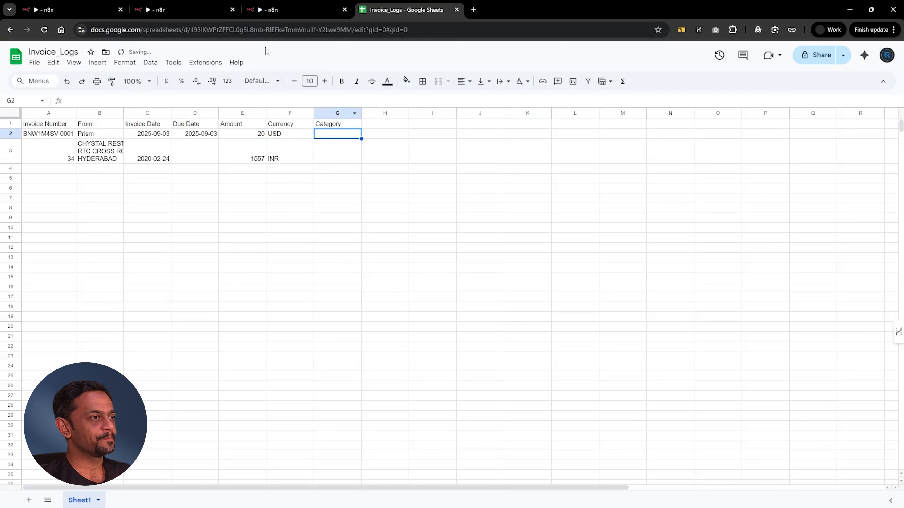
# - Return to bill_processor-3 in n8n and refresh the column list in the Append row in sheet node's values to send
pyautogui.click(281, 10)
pyautogui.scroll(-1, 384, 398)
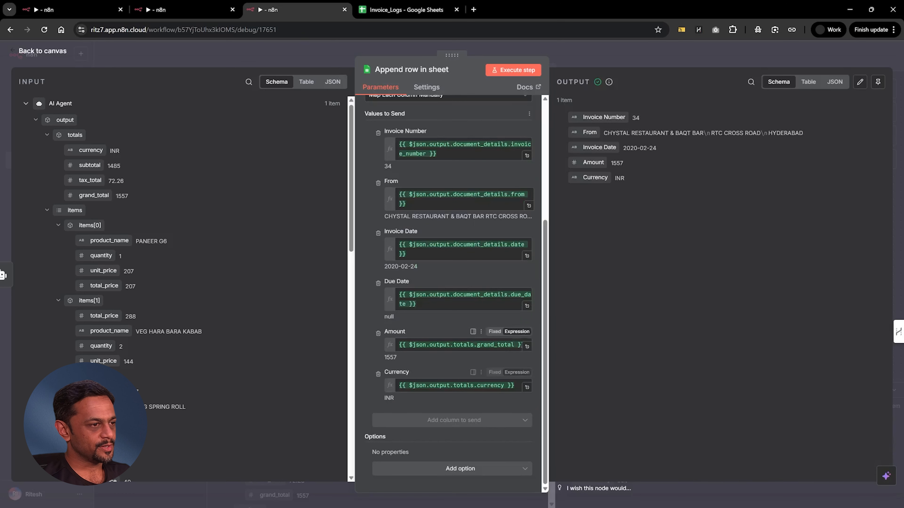
pyautogui.scroll(5, 444, 282)
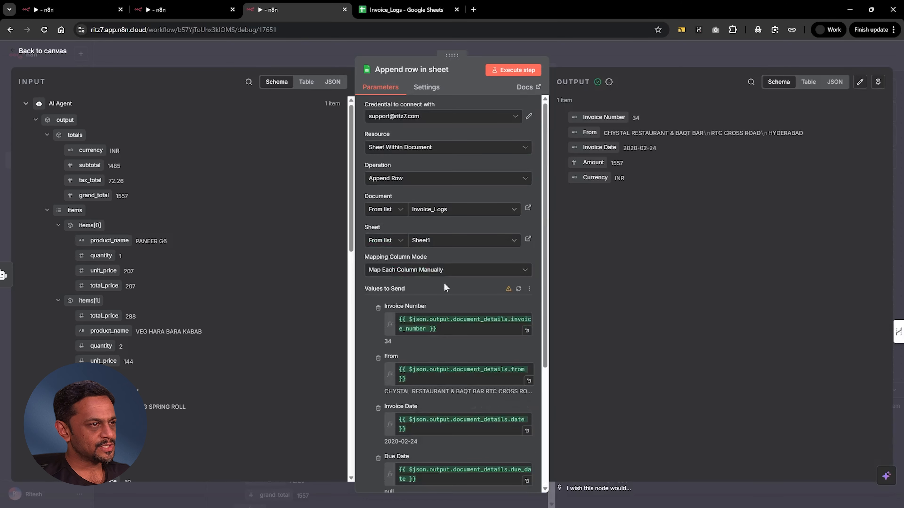
pyautogui.click(518, 289)
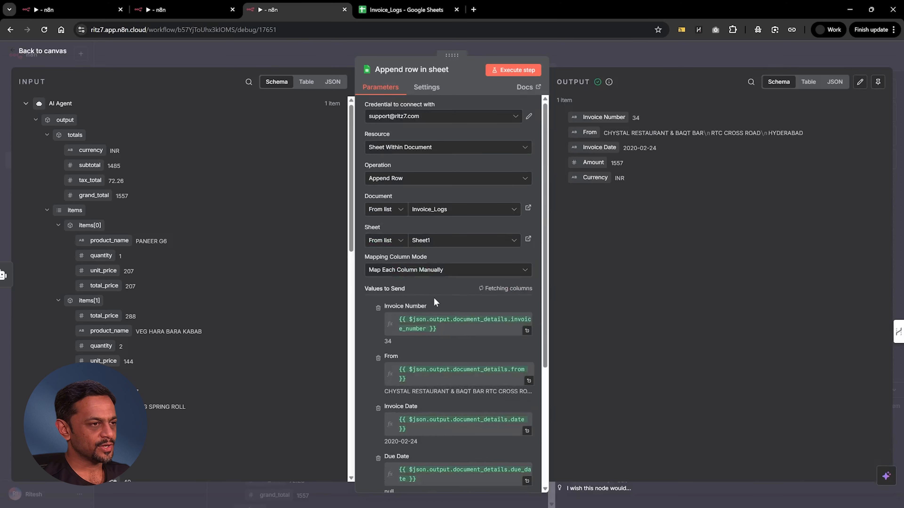
# - Map Category to the AI Agent's output.category and execute the Append row in sheet step
pyautogui.scroll(-6, 435, 301)
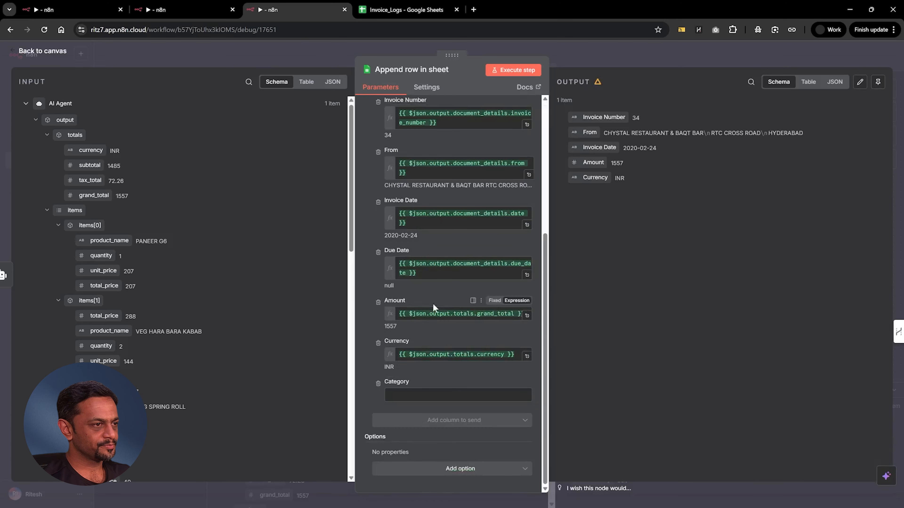
pyautogui.scroll(-15, 178, 285)
pyautogui.moveTo(106, 381); pyautogui.dragTo(408, 402)
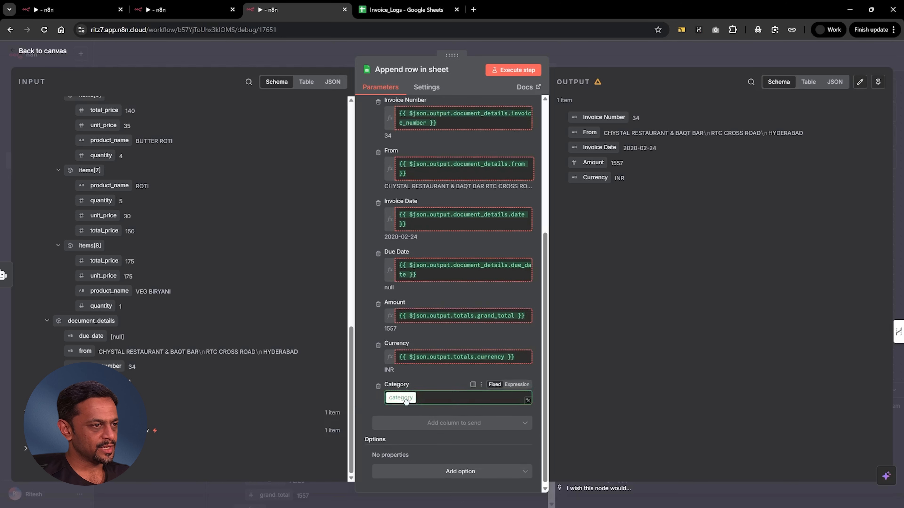
pyautogui.click(514, 72)
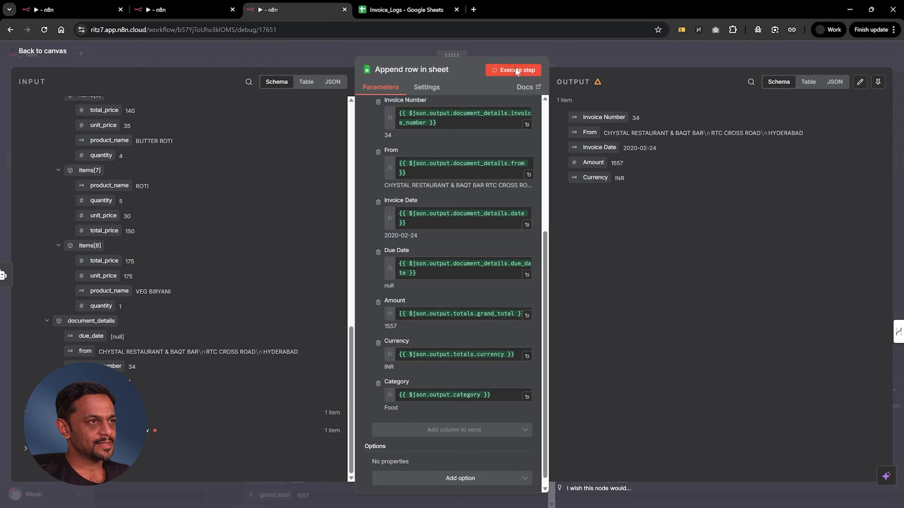
pyautogui.click(565, 52)
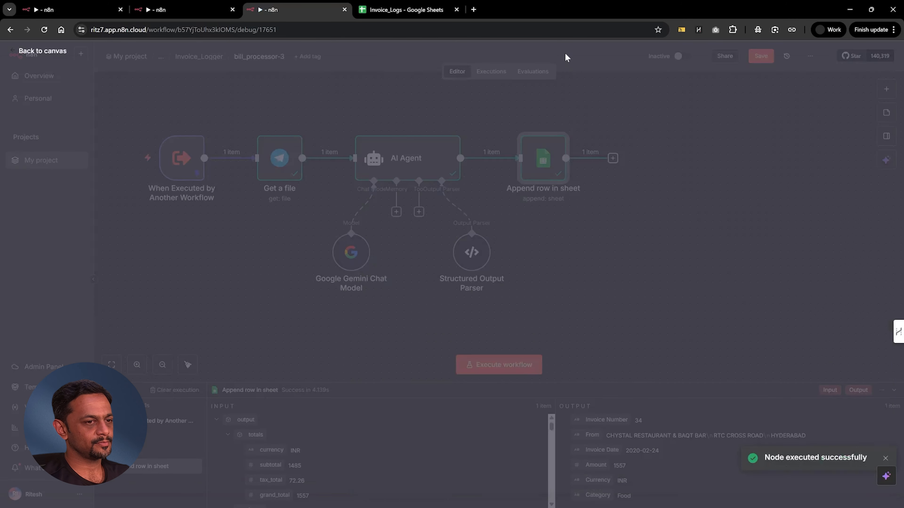
# - Check the newly logged row in the Invoice_Logs spreadsheet and delete the duplicate row 3 that has no category
pyautogui.click(398, 10)
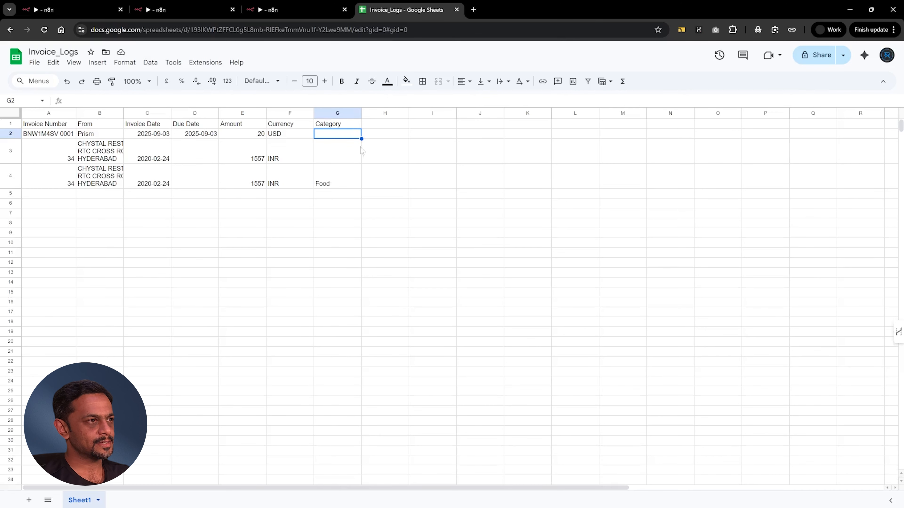
pyautogui.click(323, 178)
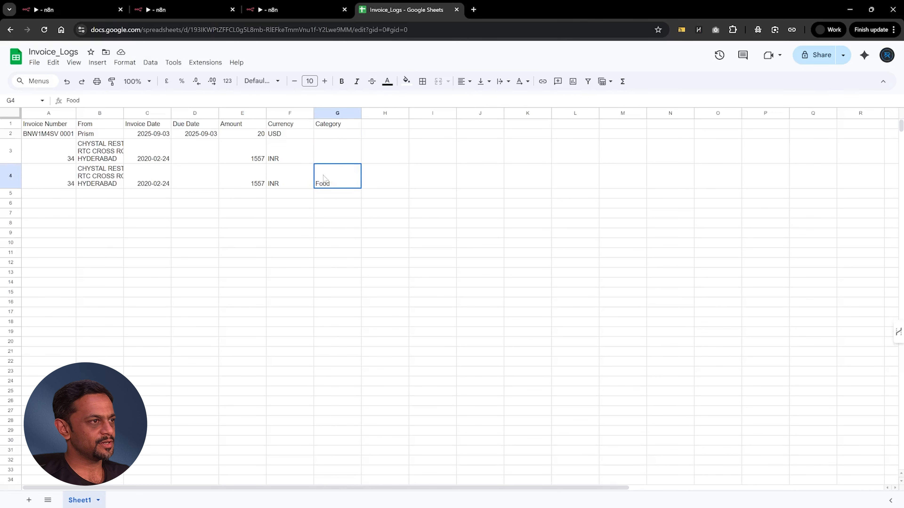
pyautogui.click(11, 151)
pyautogui.rightClick(10, 151)
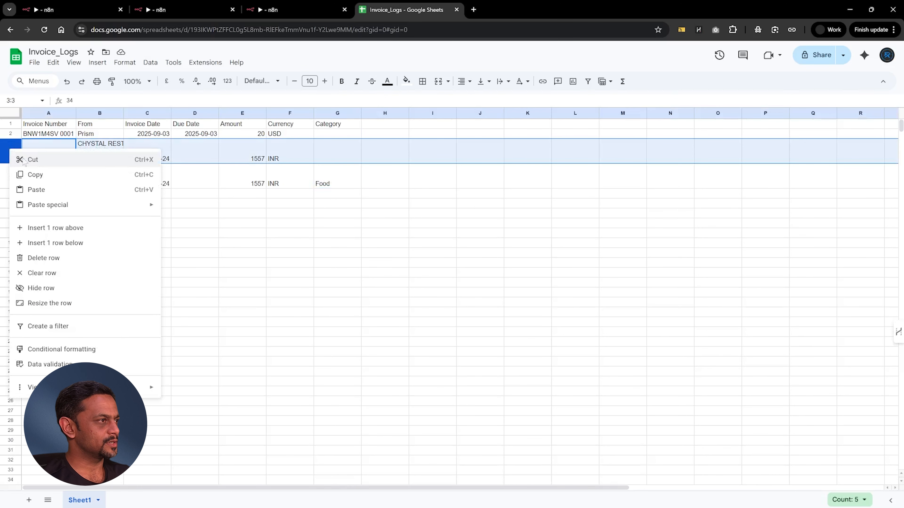
pyautogui.click(44, 258)
pyautogui.click(120, 153)
# - Widen the From column to fit the vendor text and center-align the Invoice Number column
pyautogui.moveTo(125, 113); pyautogui.dragTo(226, 114)
pyautogui.click(60, 116)
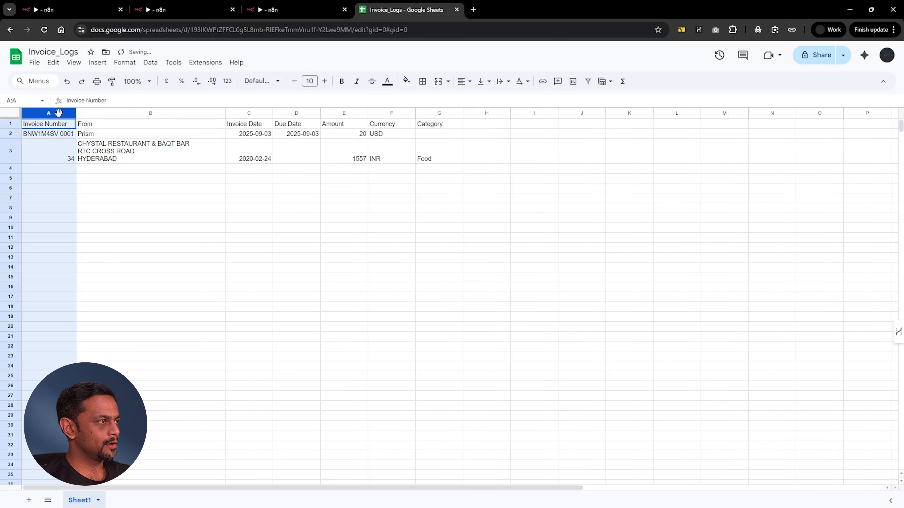
pyautogui.click(461, 82)
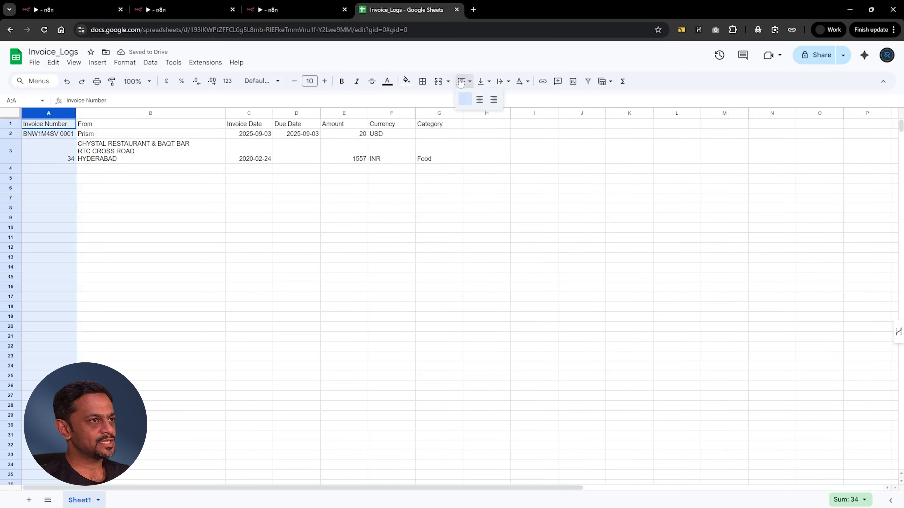
pyautogui.click(479, 99)
pyautogui.click(125, 201)
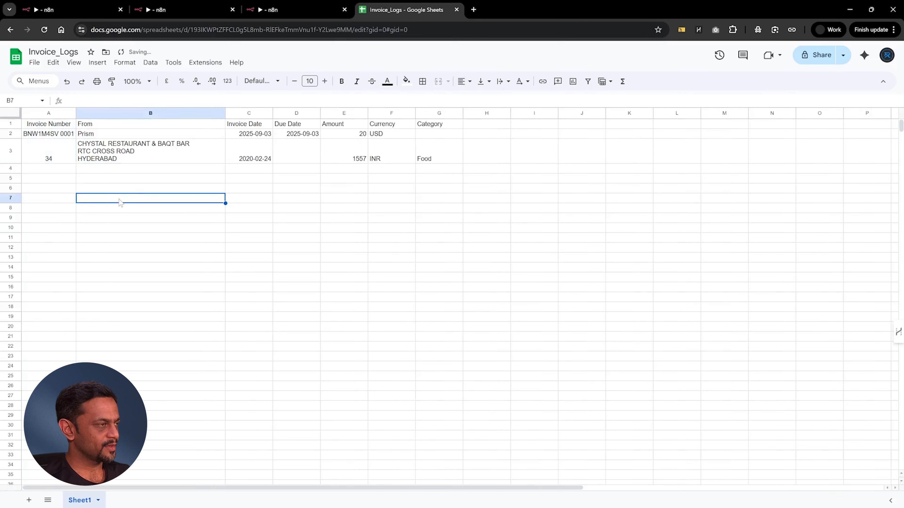
# - In the Log_Book workflow, add a Telegram Send a text message node after the AI Agent
pyautogui.click(72, 10)
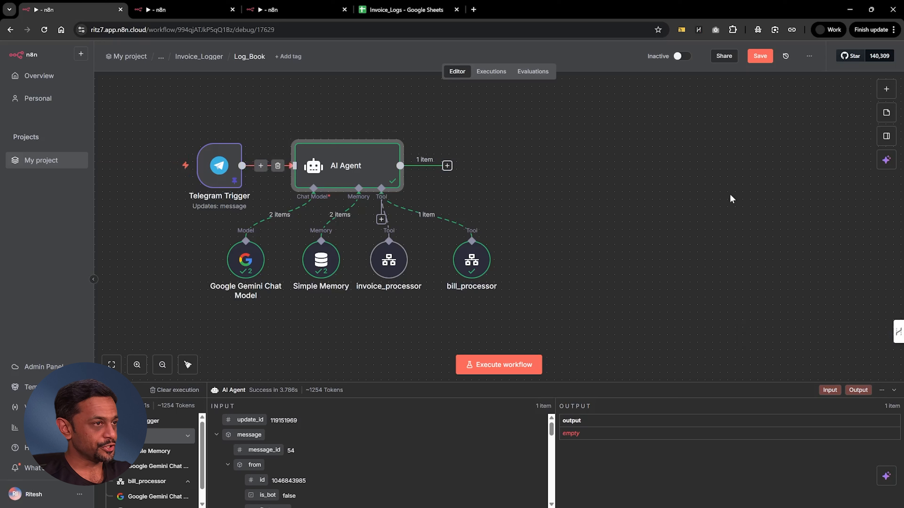
pyautogui.click(447, 166)
pyautogui.write('tele')
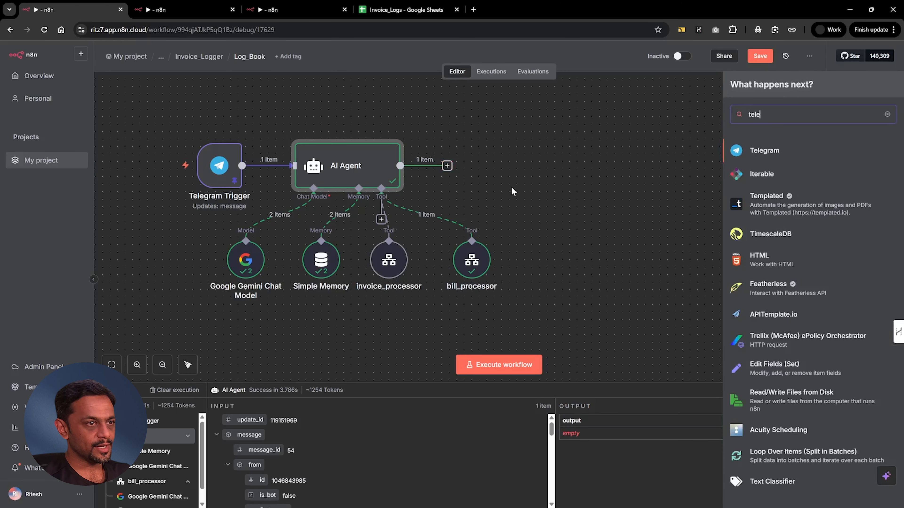
pyautogui.click(761, 151)
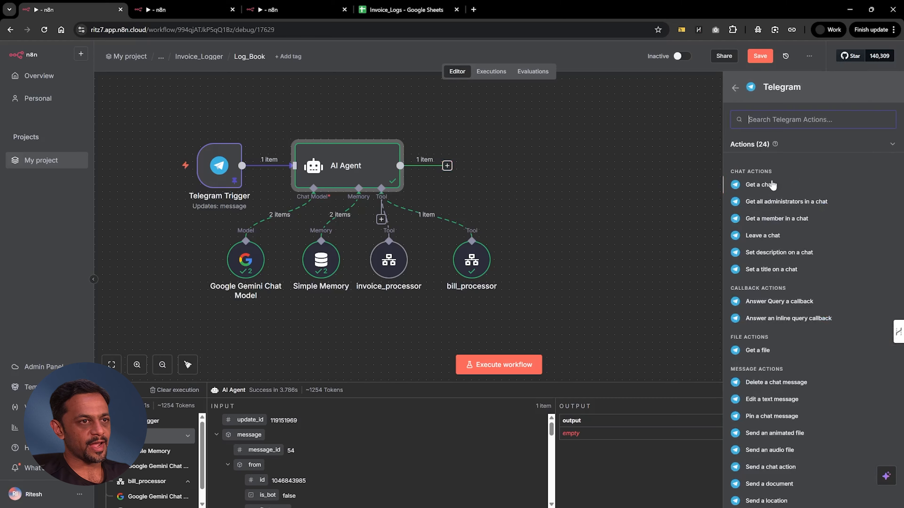
pyautogui.write('send')
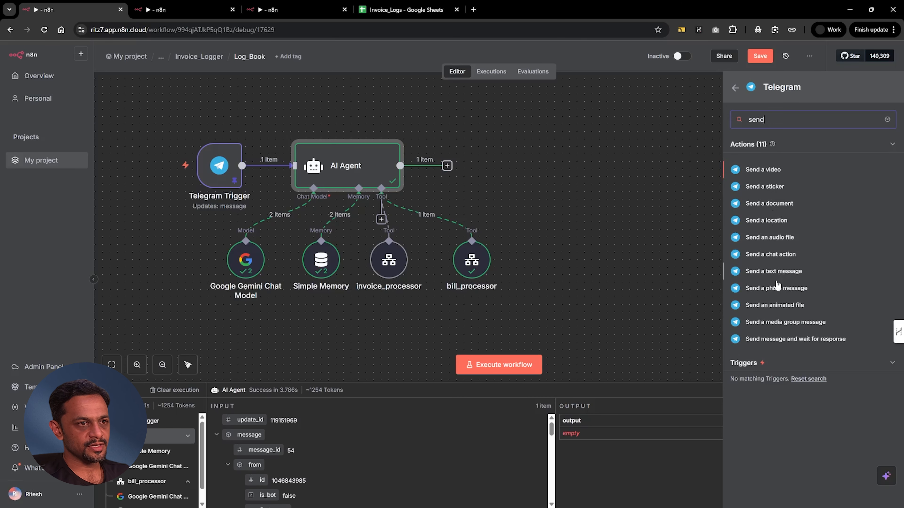
pyautogui.click(775, 273)
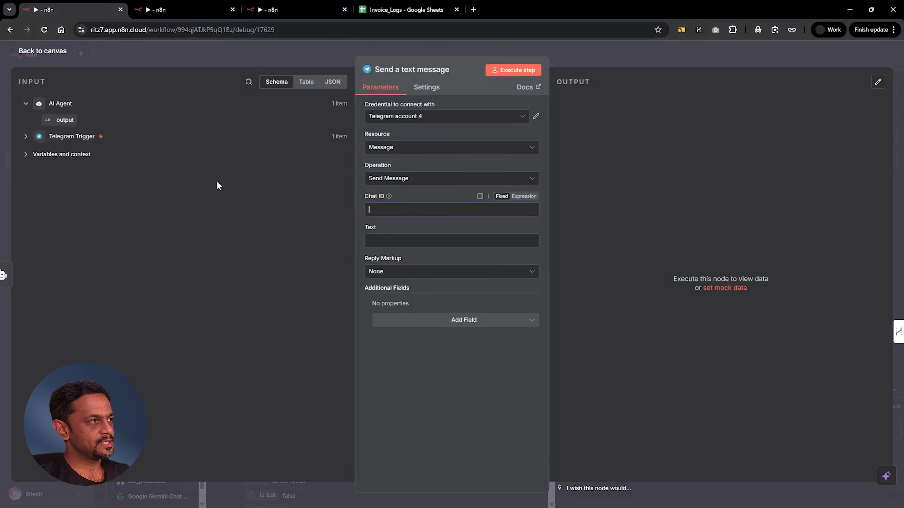
# - Map Chat ID to the Telegram Trigger's message.chat.id and Text to the AI Agent's output, and execute the message step
pyautogui.click(25, 137)
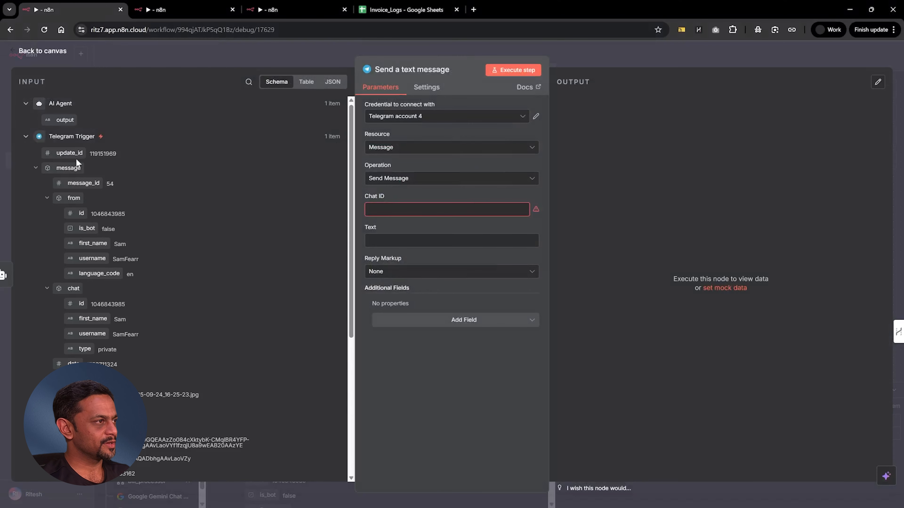
pyautogui.moveTo(81, 303); pyautogui.dragTo(379, 211)
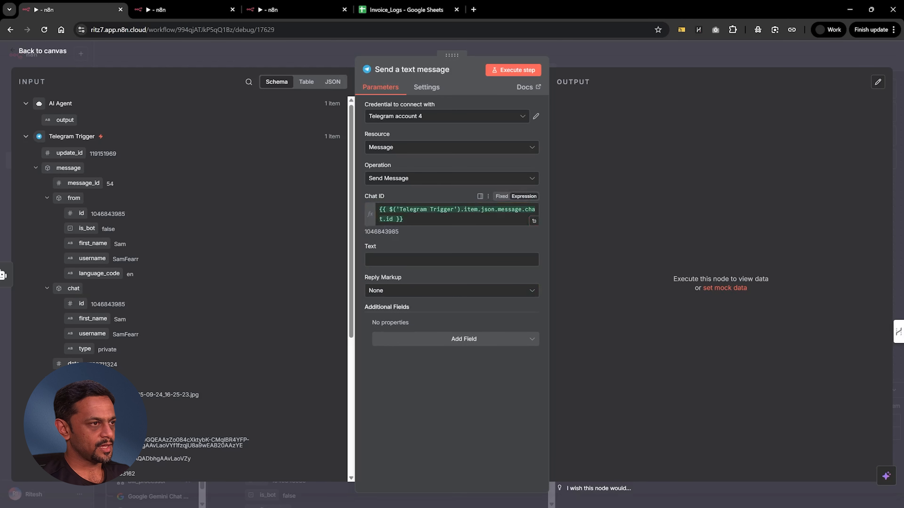
pyautogui.moveTo(64, 121); pyautogui.dragTo(379, 260)
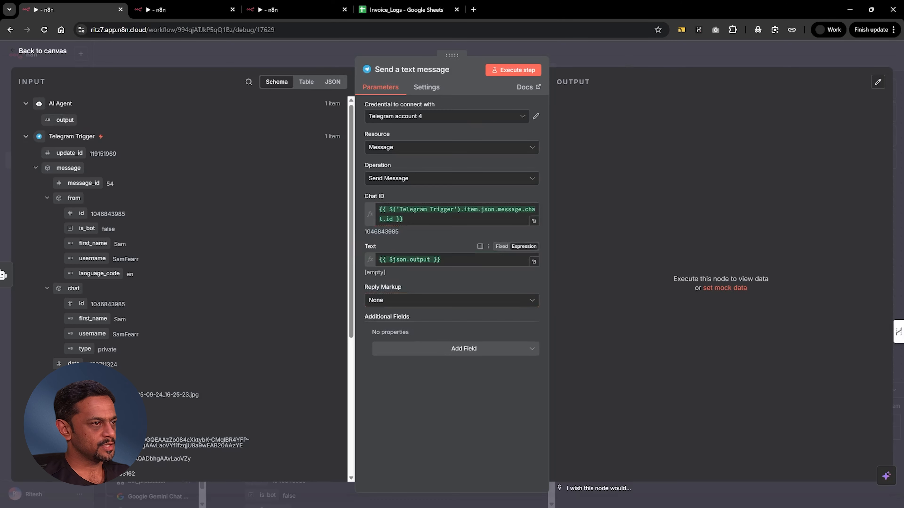
pyautogui.click(508, 71)
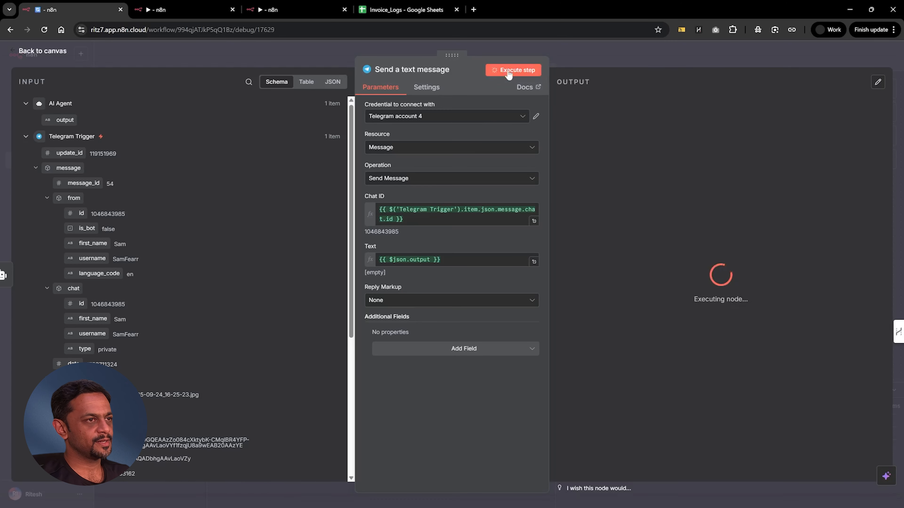
# - Switch the message node's Telegram API credential to the one named after a person and execute the step again
pyautogui.click(405, 117)
pyautogui.scroll(1, 395, 153)
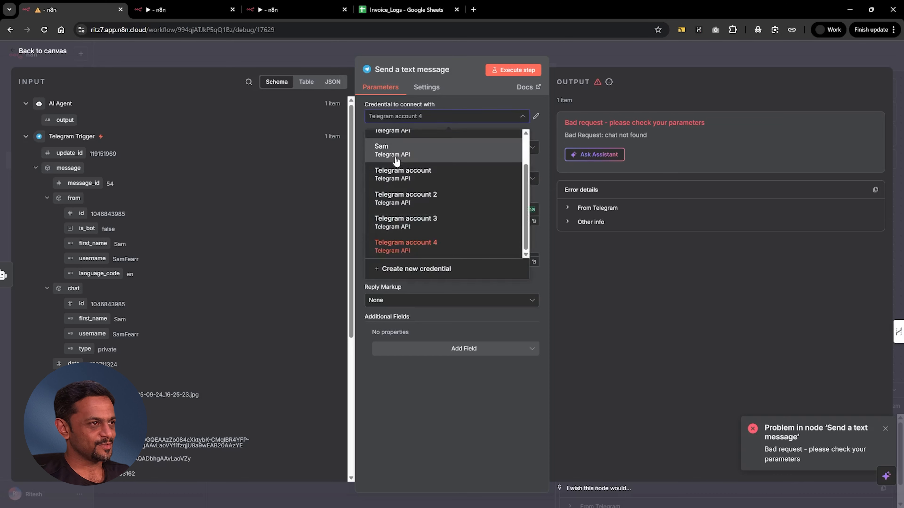
pyautogui.click(395, 153)
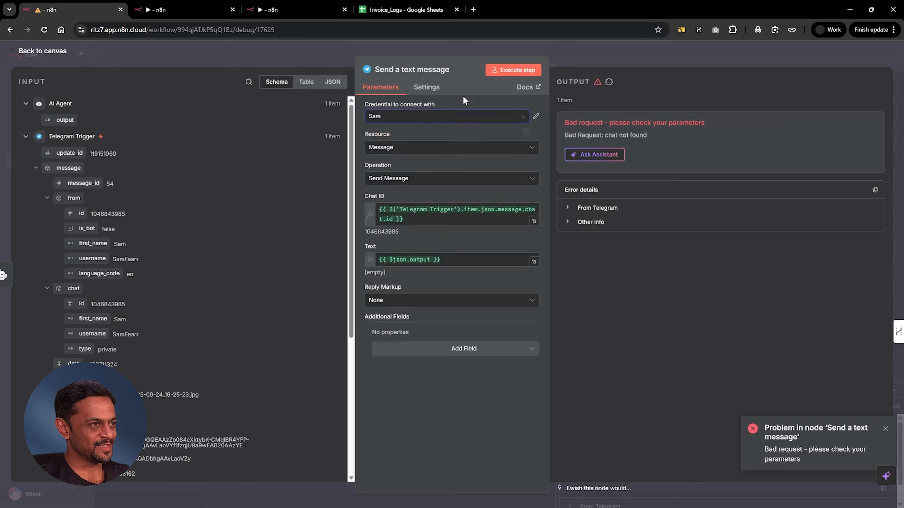
pyautogui.click(507, 70)
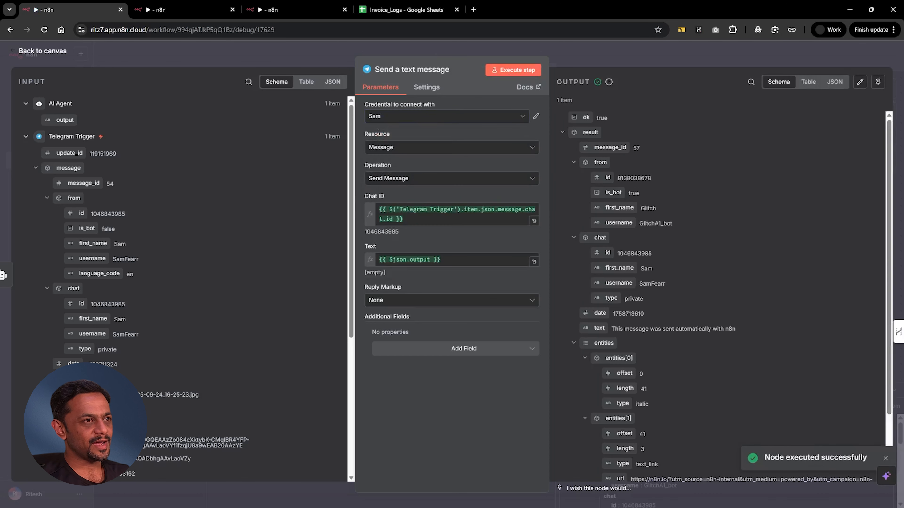
pyautogui.scroll(-2, 600, 237)
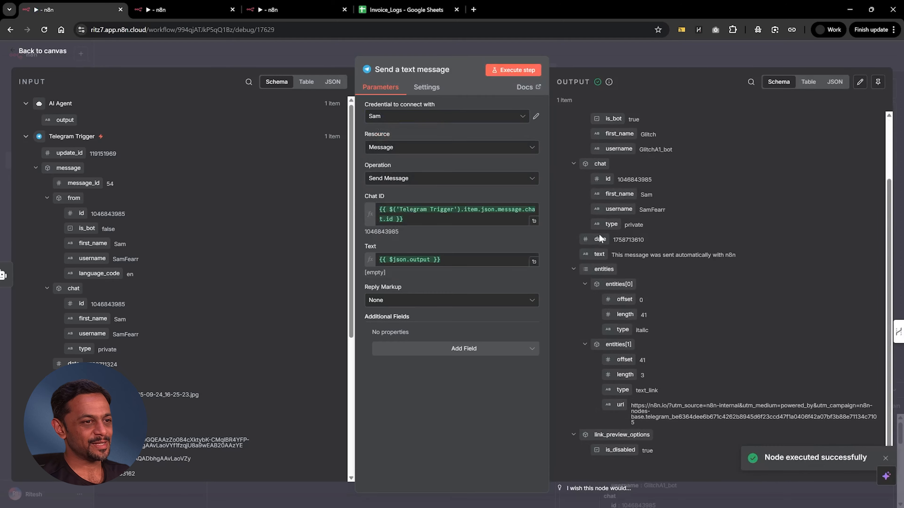
pyautogui.scroll(2, 600, 238)
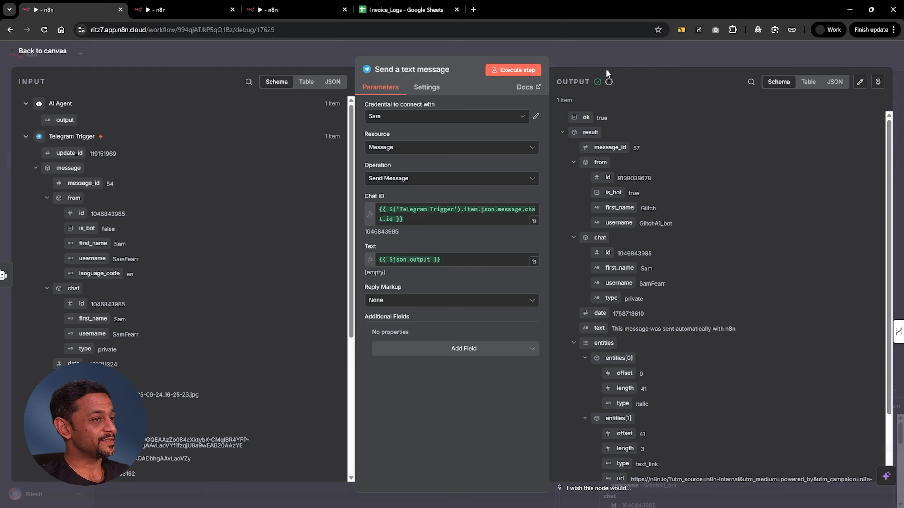
# - Save the Log_Book workflow and activate it
pyautogui.click(607, 56)
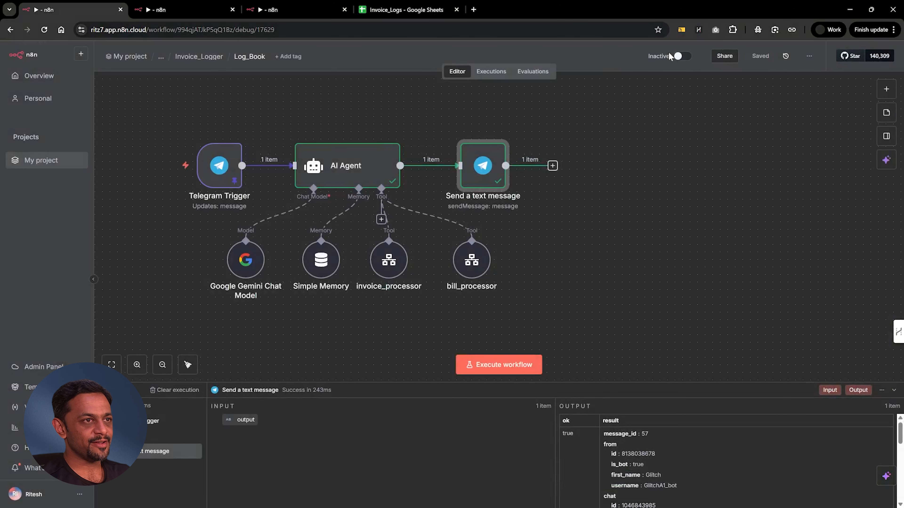
pyautogui.click(681, 57)
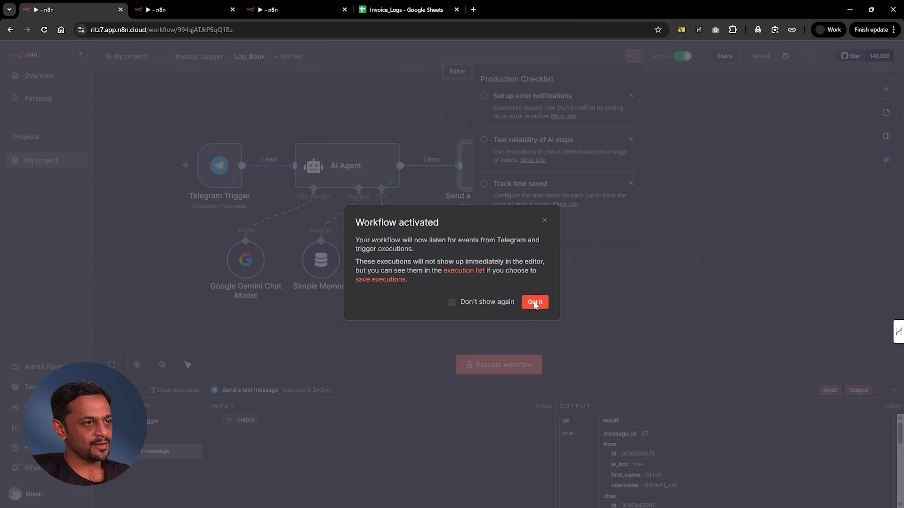
pyautogui.click(535, 302)
# - Save the invoice_processor-3 workflow and tag it with Sub_workflow
pyautogui.click(171, 12)
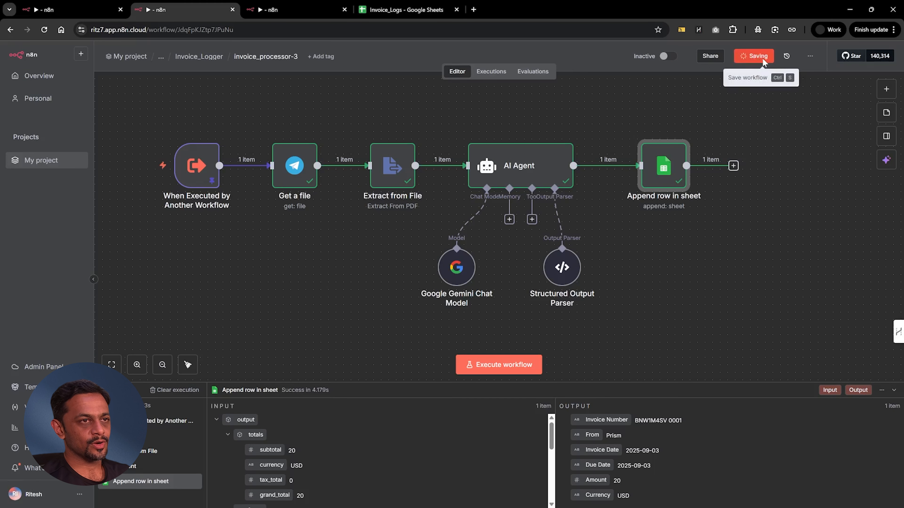
pyautogui.moveTo(678, 58)
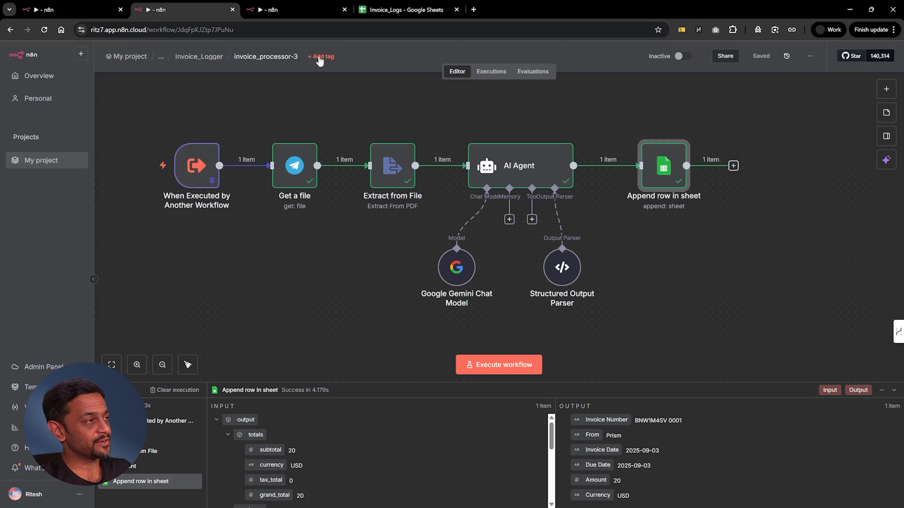
pyautogui.click(319, 59)
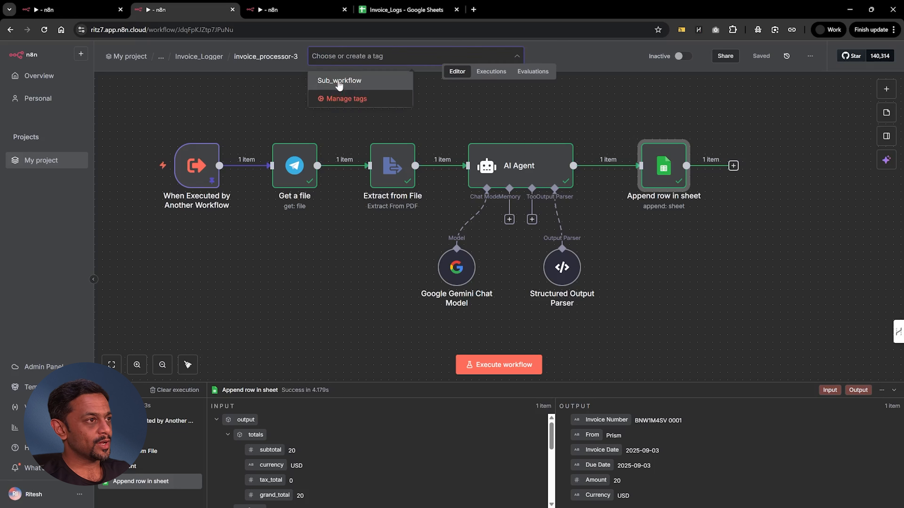
pyautogui.click(339, 81)
pyautogui.click(303, 88)
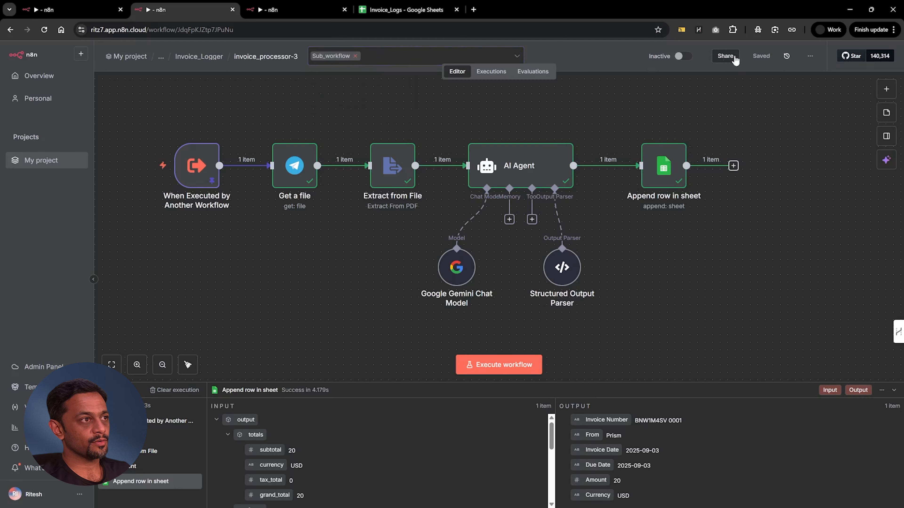
# - Tag the bill_processor-3 workflow with Sub_workflow and save it
pyautogui.click(293, 11)
pyautogui.click(304, 57)
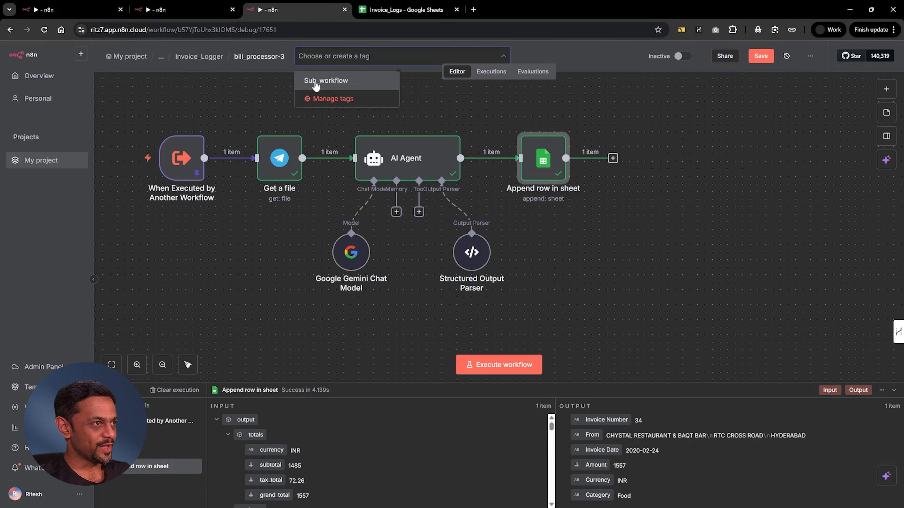
pyautogui.click(316, 81)
pyautogui.click(455, 103)
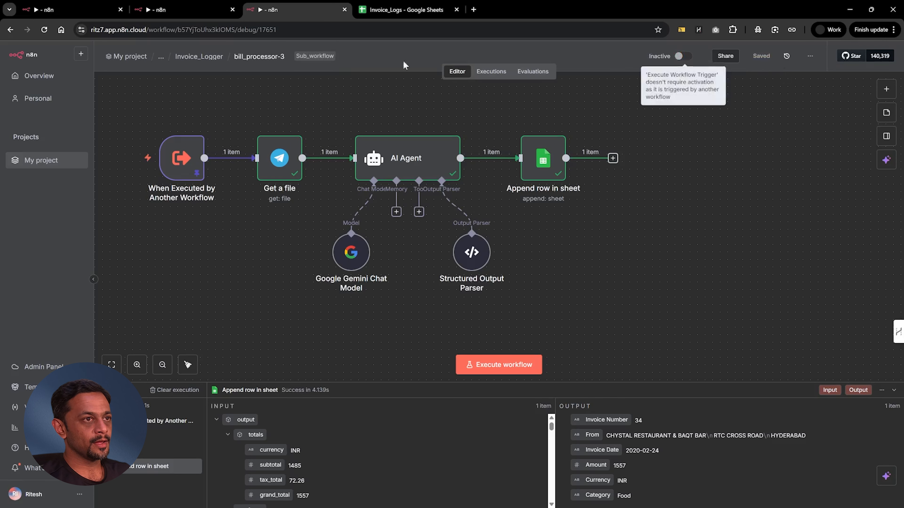
# - Dismiss all three Production Checklist suggestions in the Log_Book workflow: error notifications, AI step reliability and time saved
pyautogui.click(82, 12)
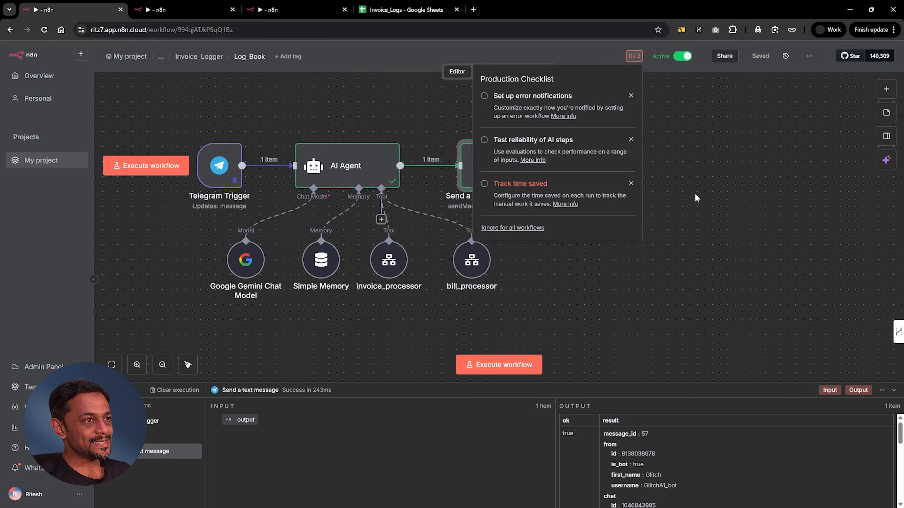
pyautogui.click(631, 95)
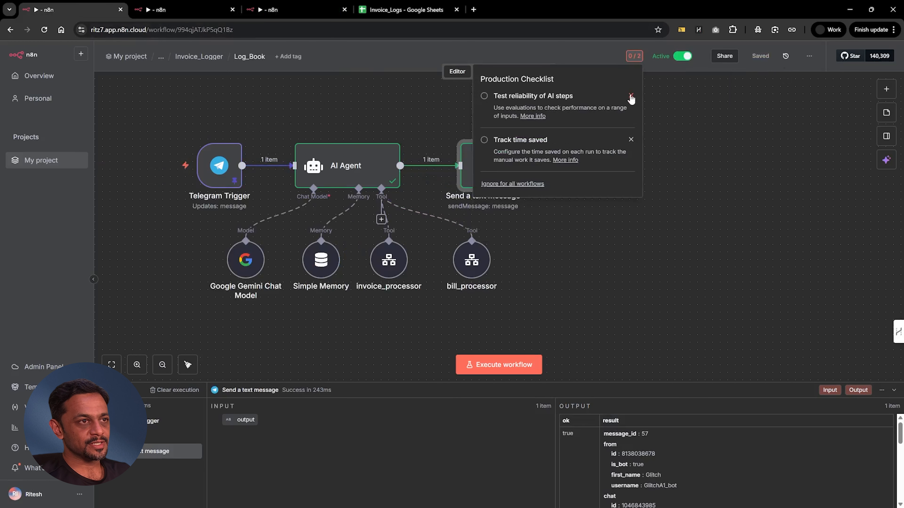
pyautogui.click(630, 95)
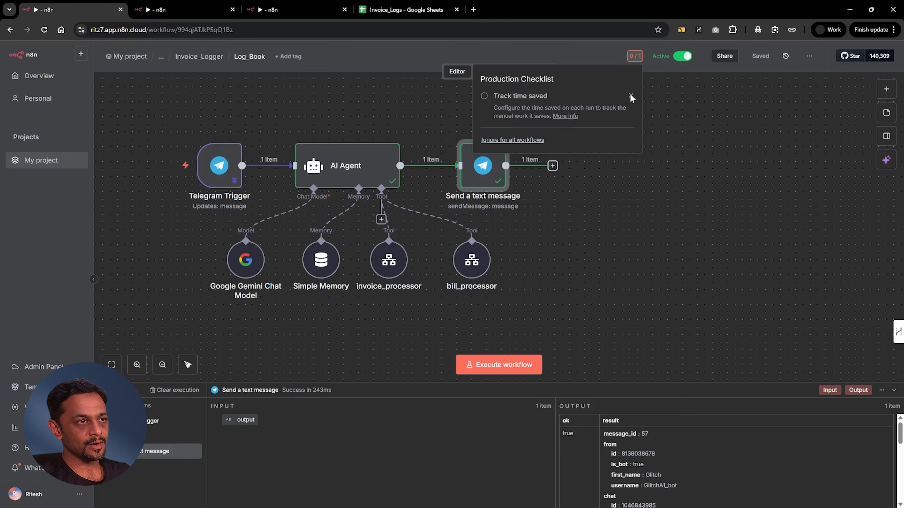
pyautogui.click(631, 95)
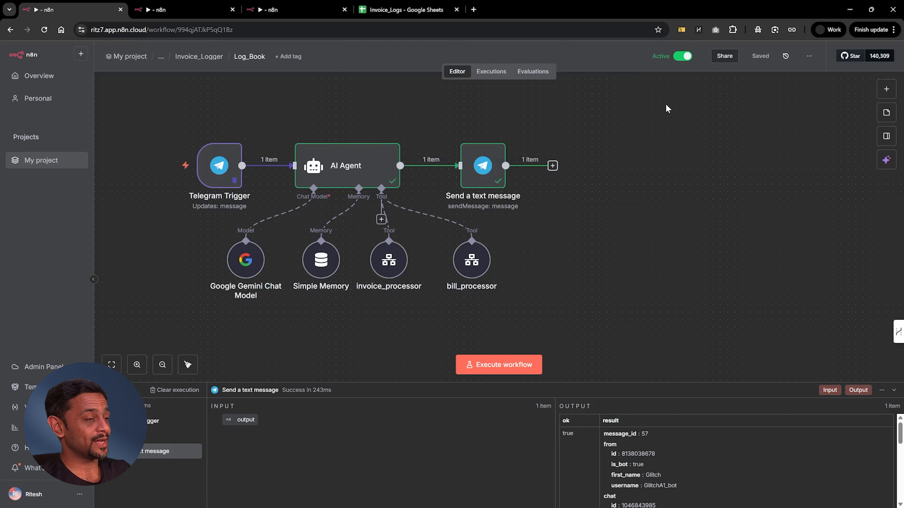
# - Switch to the Invoice_Logs sheet and compare the restaurant bill entries in rows 3 and 4, field by field through Category
pyautogui.click(415, 10)
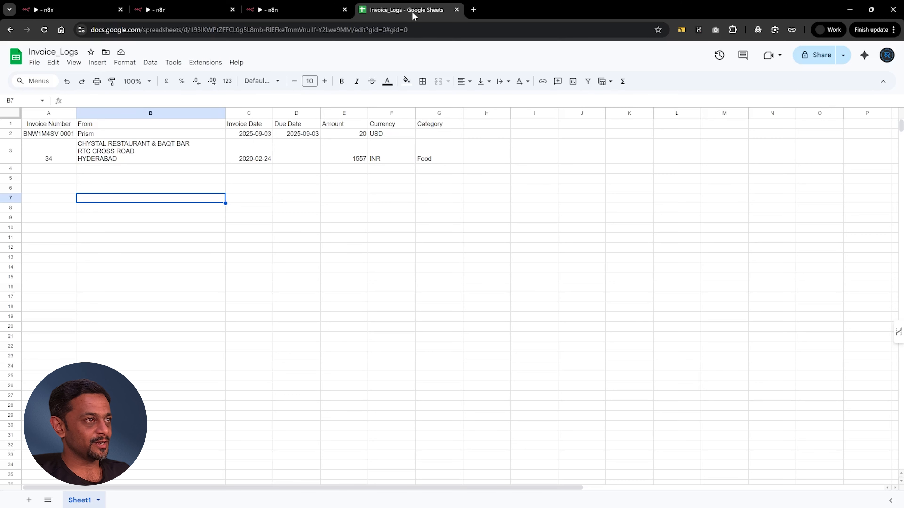
pyautogui.click(50, 170)
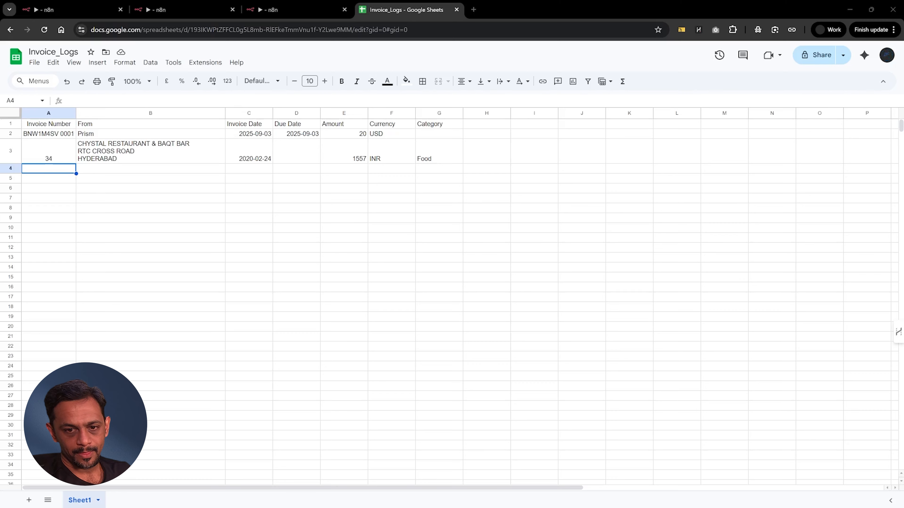
pyautogui.click(55, 135)
pyautogui.click(55, 172)
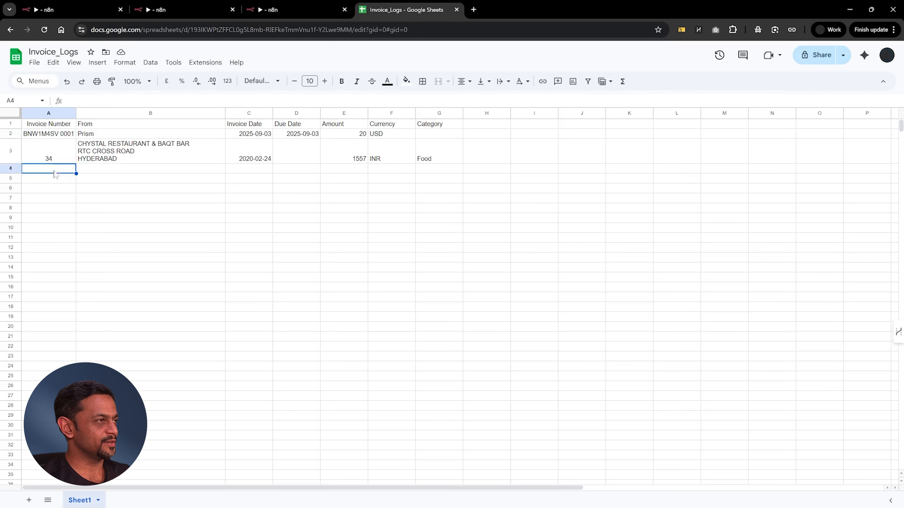
pyautogui.moveTo(53, 156); pyautogui.dragTo(422, 157)
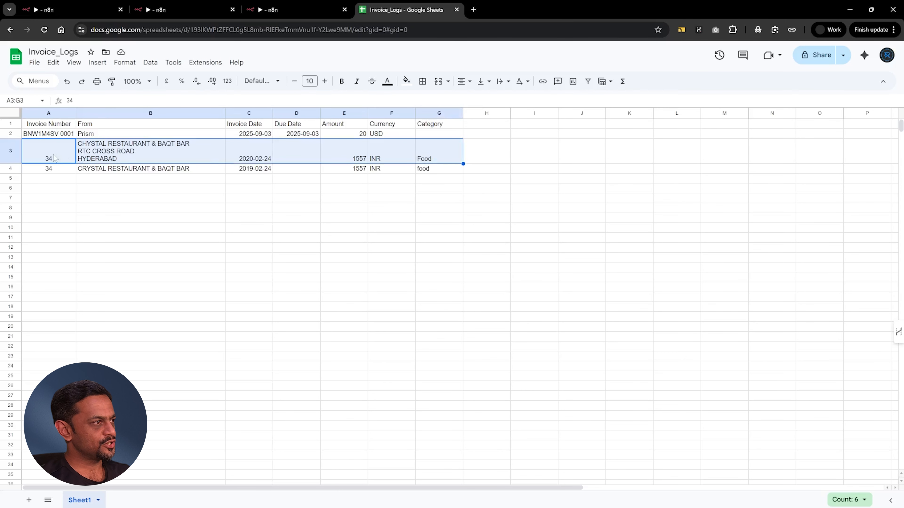
pyautogui.click(117, 168)
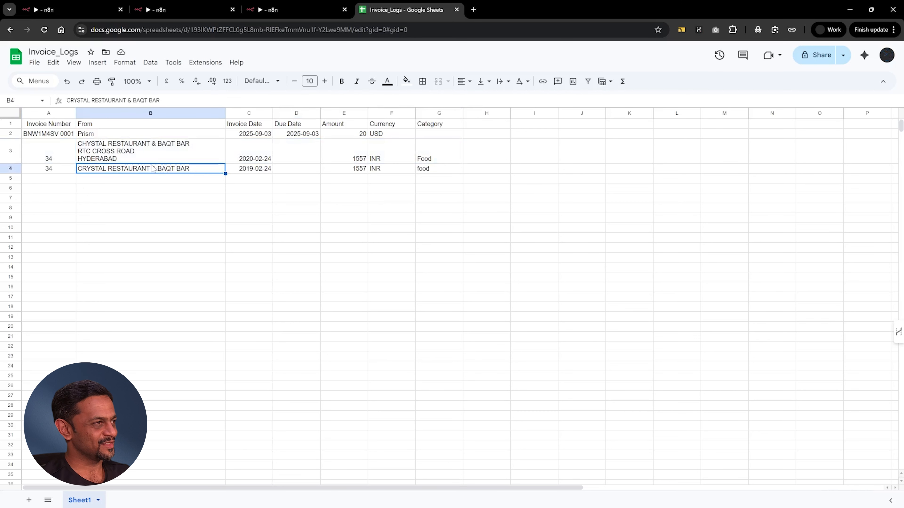
pyautogui.click(103, 161)
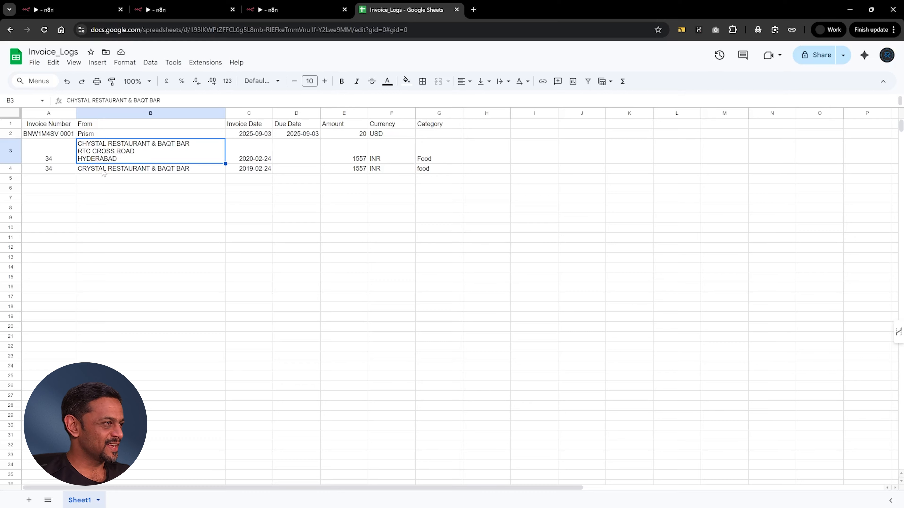
pyautogui.click(128, 172)
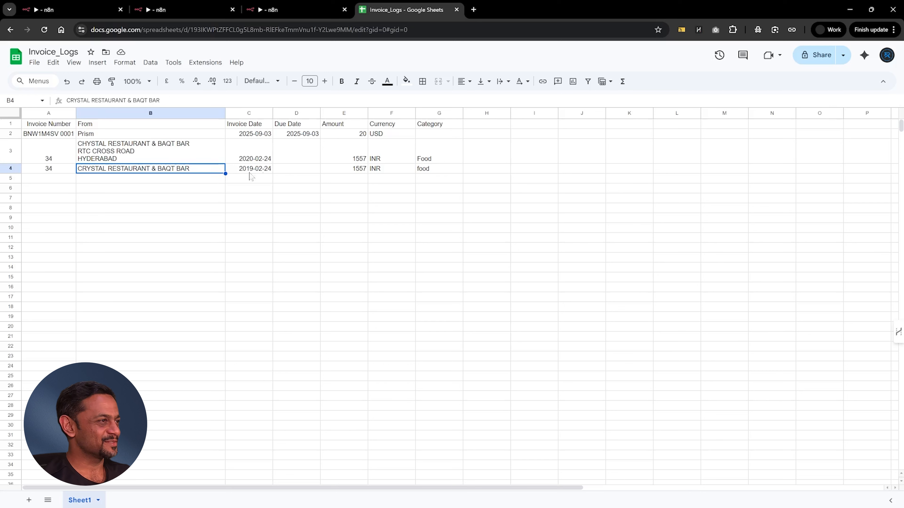
pyautogui.click(264, 172)
pyautogui.click(360, 170)
pyautogui.click(386, 172)
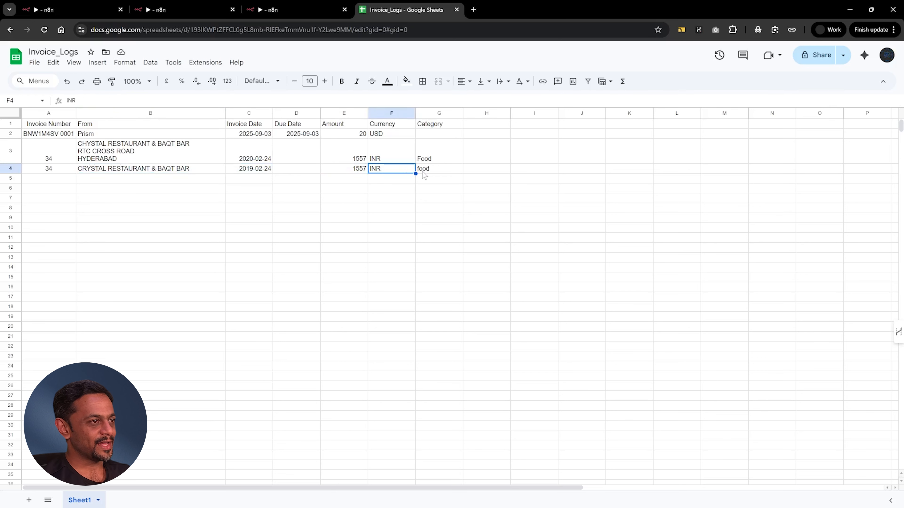
pyautogui.click(424, 171)
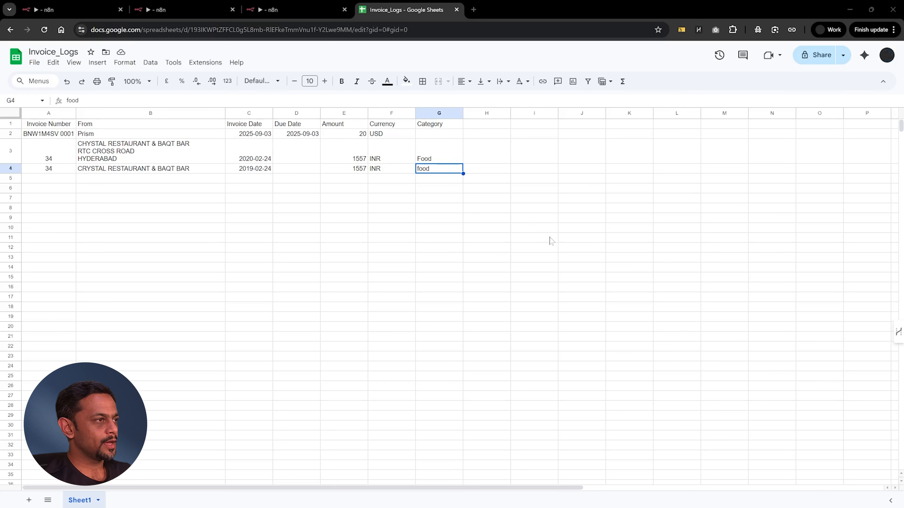
# - Check the Prism invoice row and its Category cell in Invoice_Logs, and view the source invoice PDF before returning to the sheet
pyautogui.moveTo(58, 135); pyautogui.dragTo(412, 138)
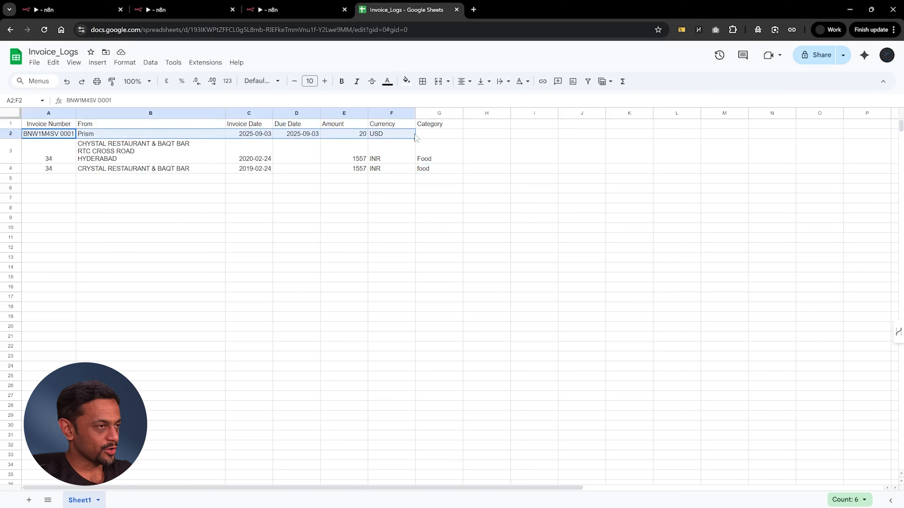
pyautogui.click(440, 135)
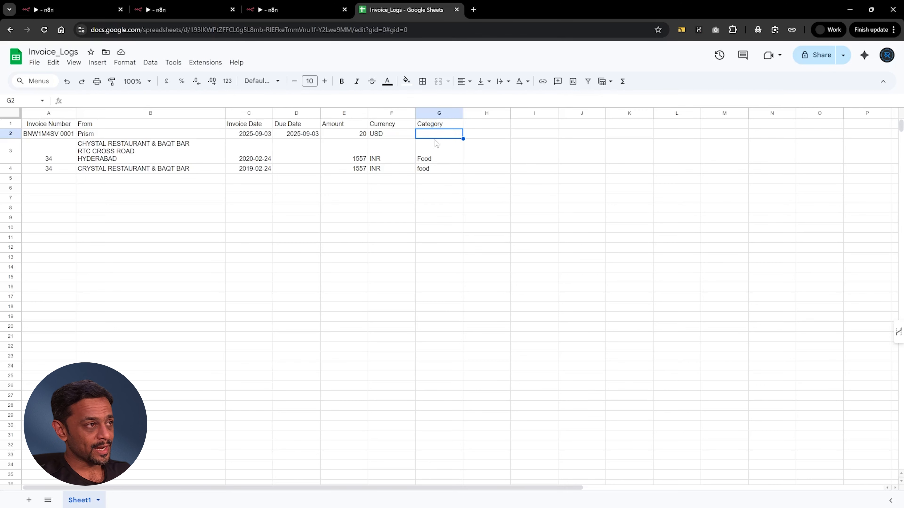
pyautogui.click(59, 135)
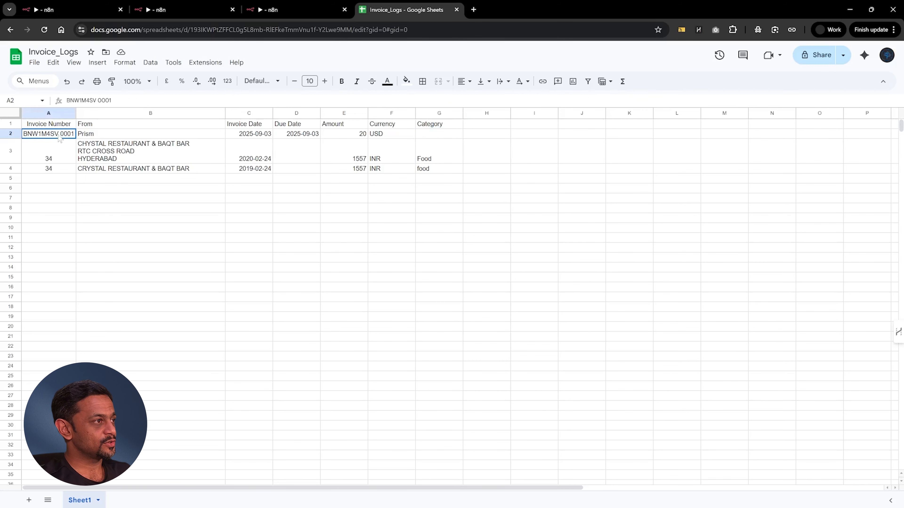
pyautogui.click(95, 136)
pyautogui.hotkey('alt', 'Tab')
pyautogui.doubleClick(293, 125)
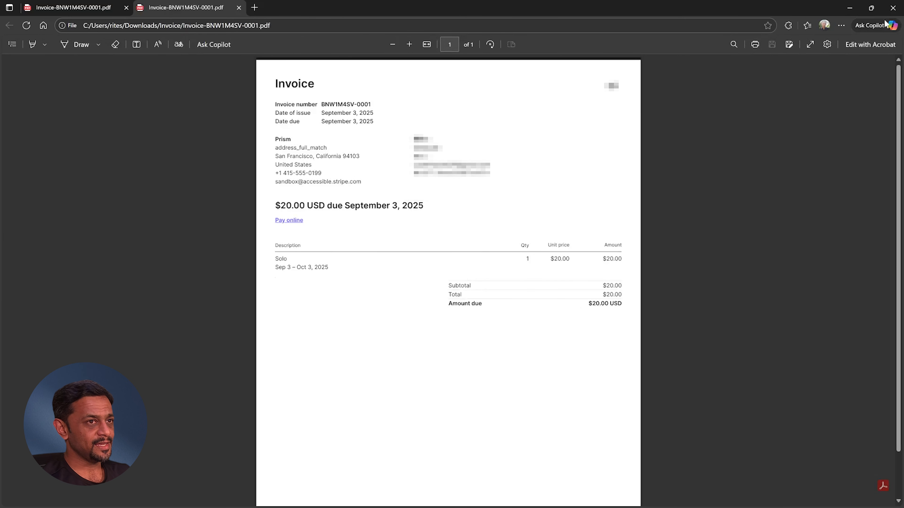
pyautogui.click(894, 8)
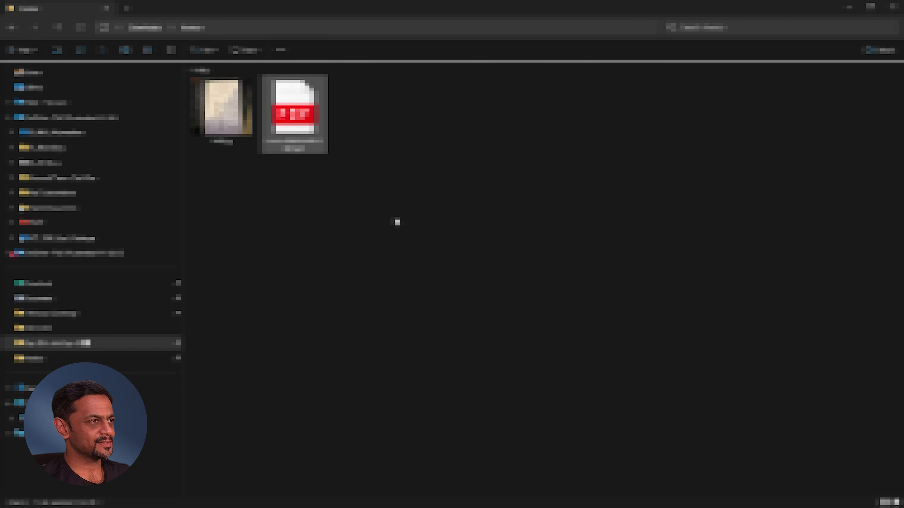
pyautogui.hotkey('alt', 'Tab')
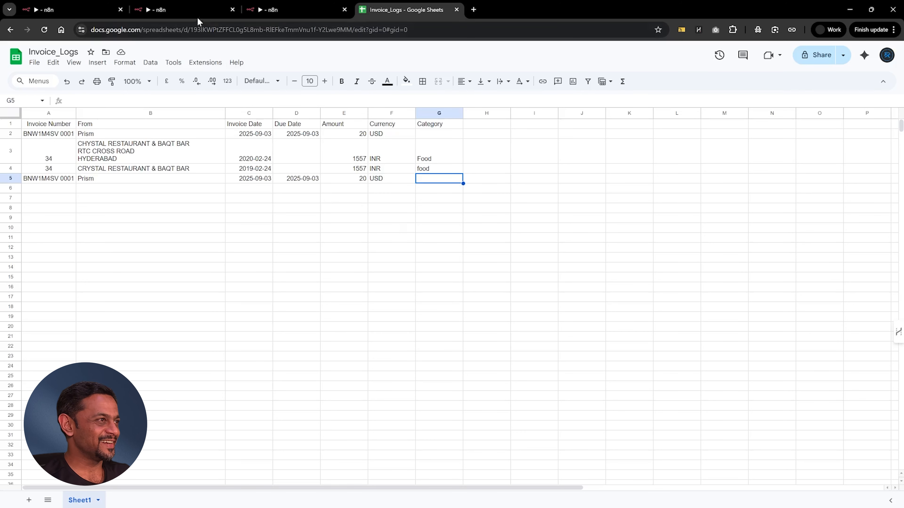
# - Open the AI Agent node in the invoice_processor-3 workflow and examine the output format at the end of its system message
pyautogui.click(197, 11)
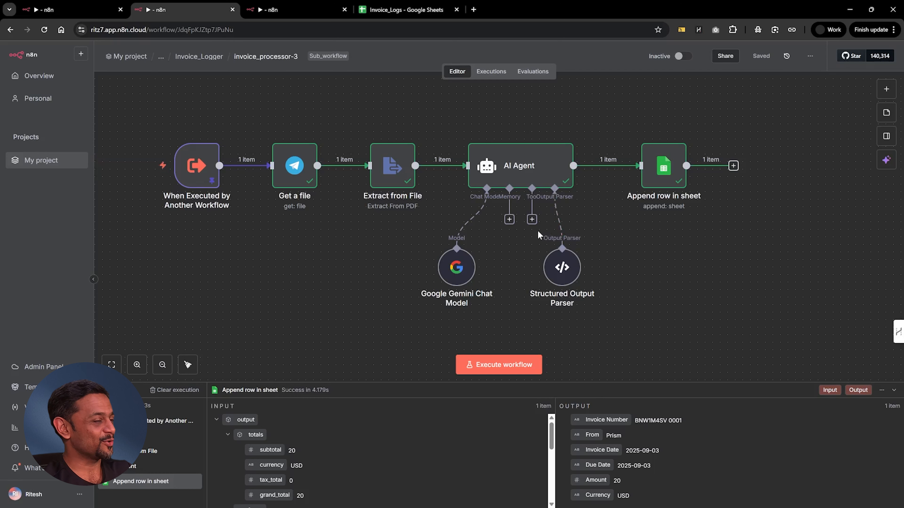
pyautogui.click(515, 168)
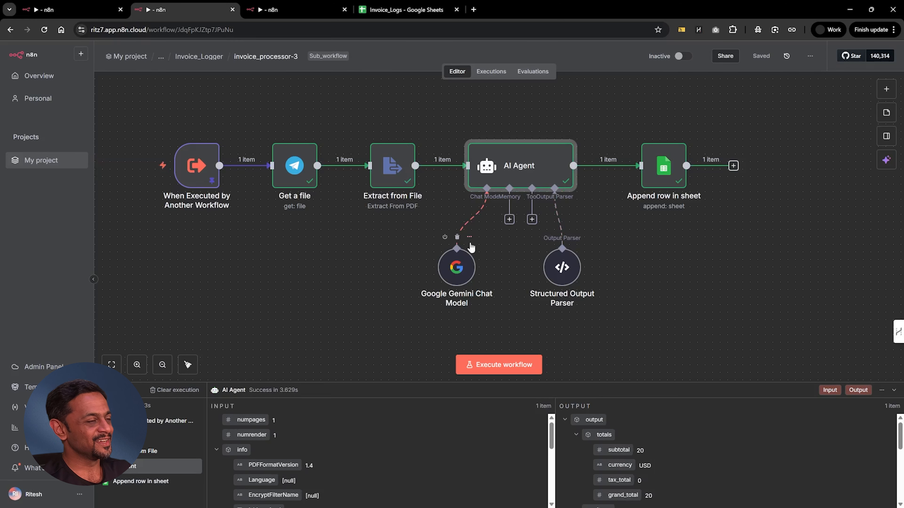
pyautogui.doubleClick(502, 170)
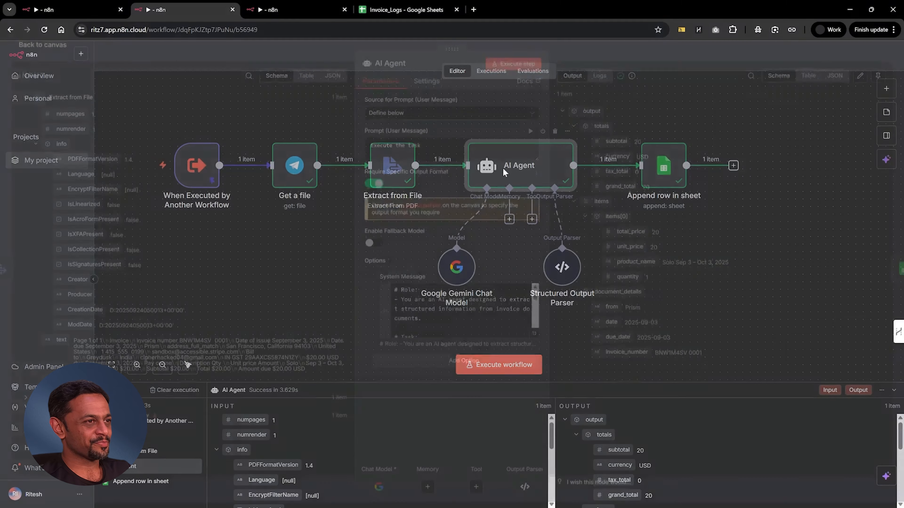
pyautogui.click(459, 321)
pyautogui.scroll(-10, 459, 313)
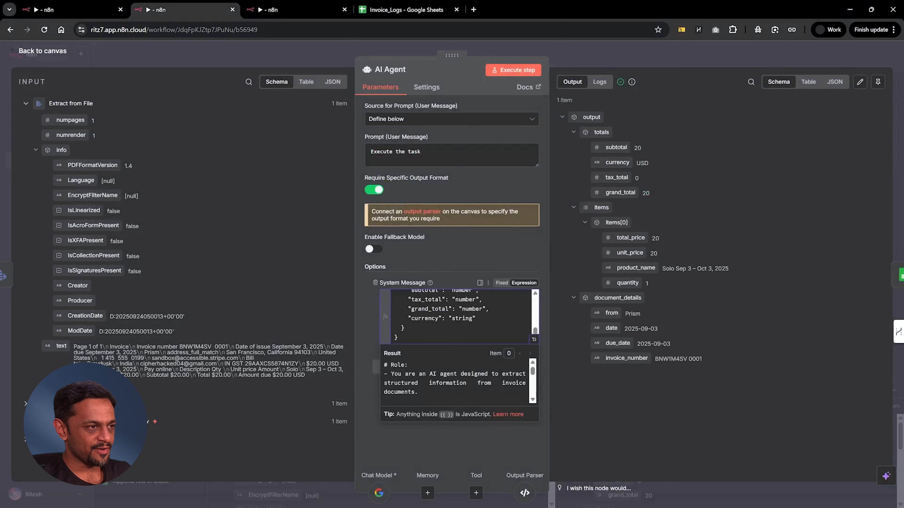
# - Copy the constraint "- provide a category (e.g food, entertainment etc)" from bill_processor-3's agent system message into the Constraints of invoice_processor-3's
pyautogui.click(297, 9)
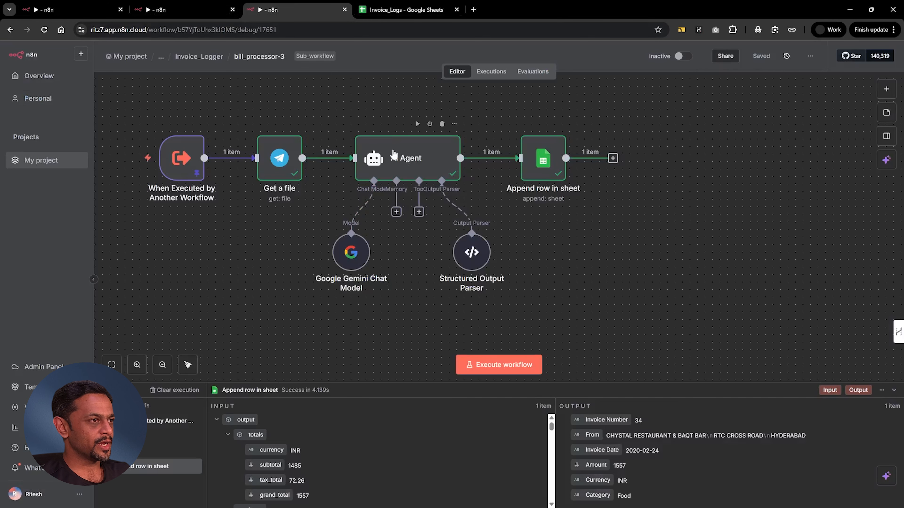
pyautogui.doubleClick(395, 157)
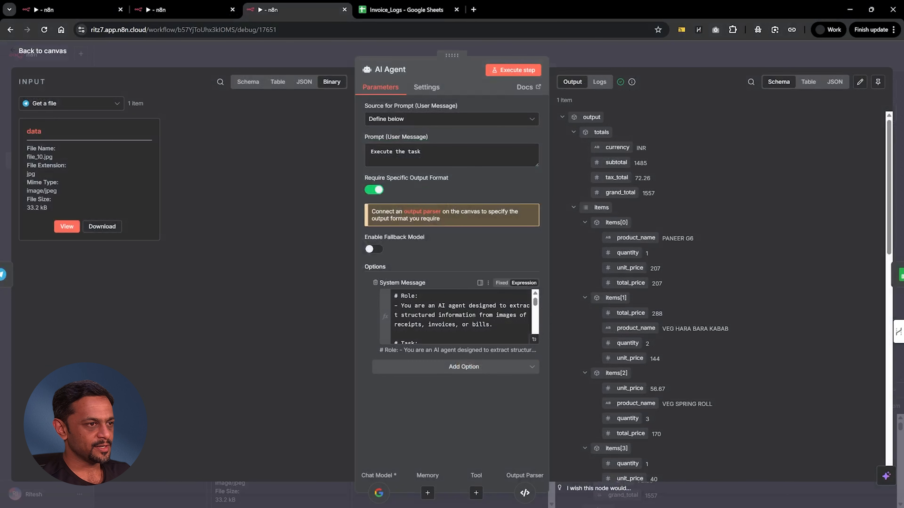
pyautogui.click(480, 282)
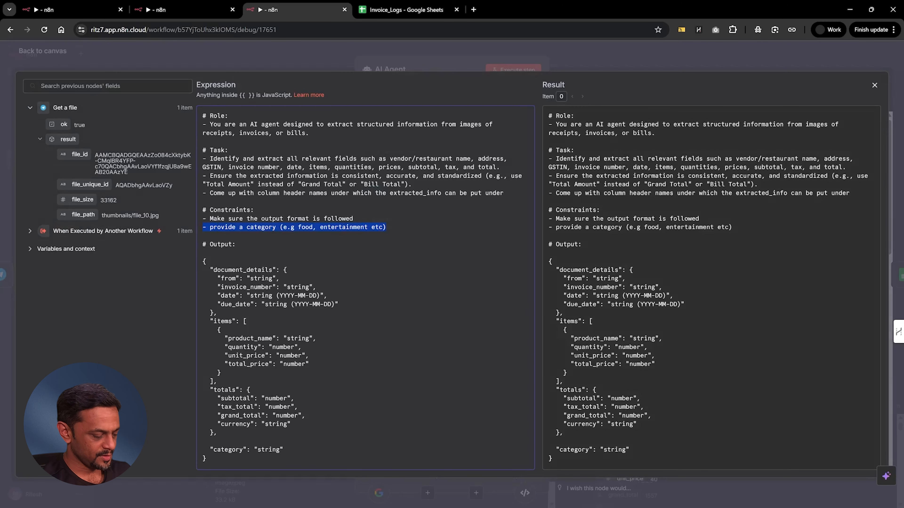
pyautogui.click(186, 18)
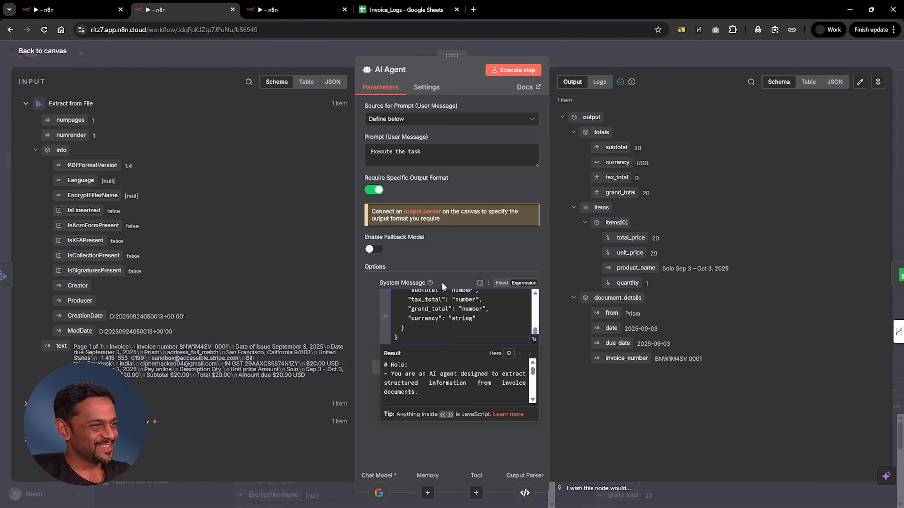
pyautogui.click(534, 339)
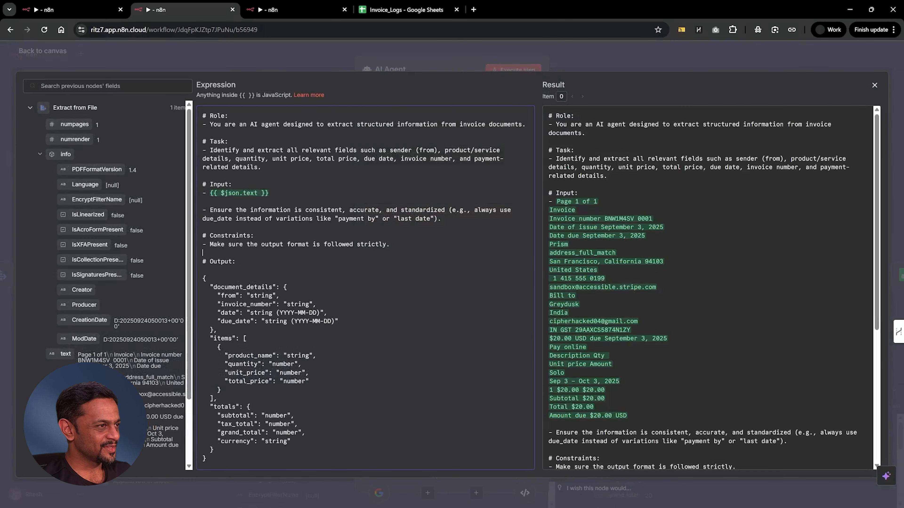
pyautogui.write('- provide a category (e.g food, entertainment etc)')
pyautogui.press('Return')
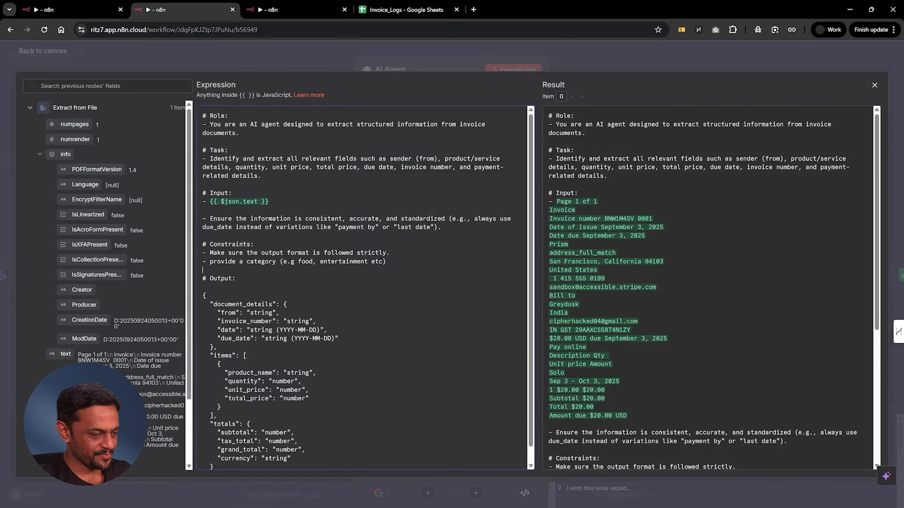
# - Add an indented "category": "string" field after totals in invoice_processor-3's system message output format, matching bill_processor-3, and return to the canvas
pyautogui.click(282, 10)
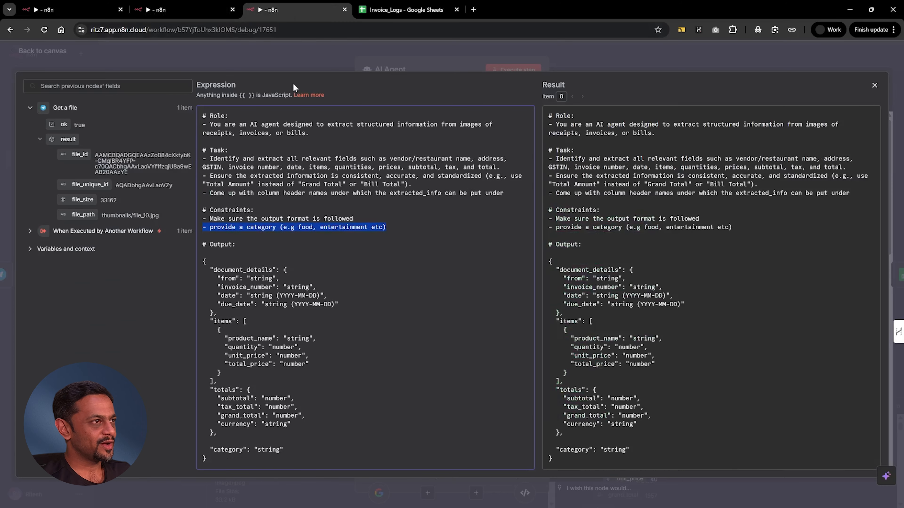
pyautogui.click(173, 15)
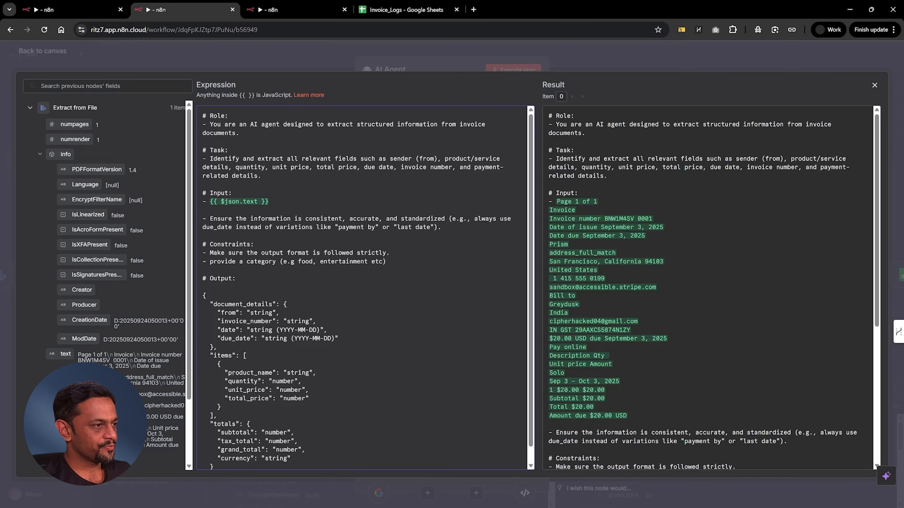
pyautogui.scroll(-1, 366, 285)
pyautogui.click(202, 254)
pyautogui.press('BackSpace')
pyautogui.press('BackSpace')
pyautogui.write(',')
pyautogui.press('Return')
pyautogui.press('Return')
pyautogui.write('"category": "string"')
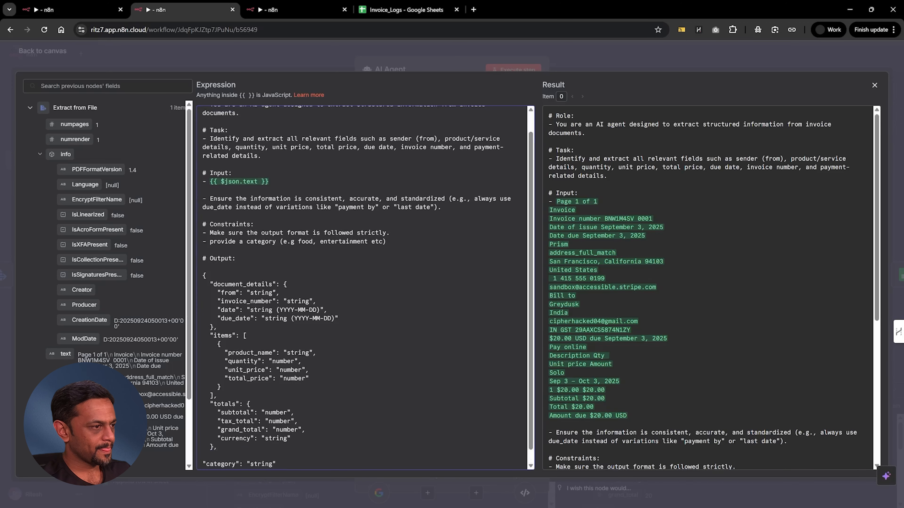
pyautogui.press('Tab')
pyautogui.scroll(-1, 233, 463)
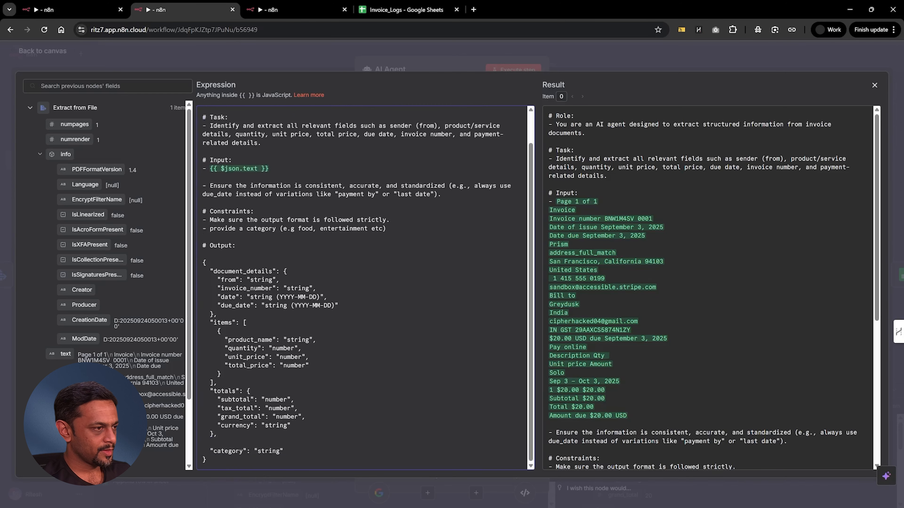
pyautogui.click(577, 61)
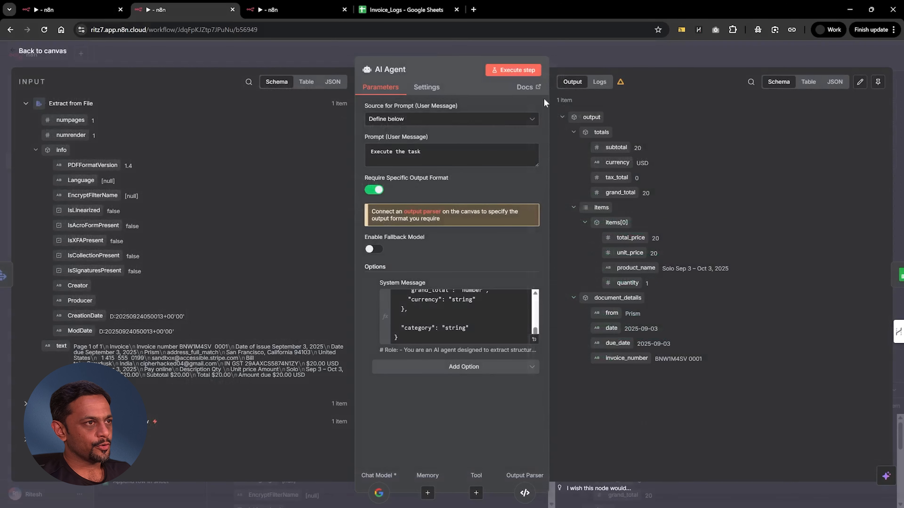
pyautogui.click(582, 55)
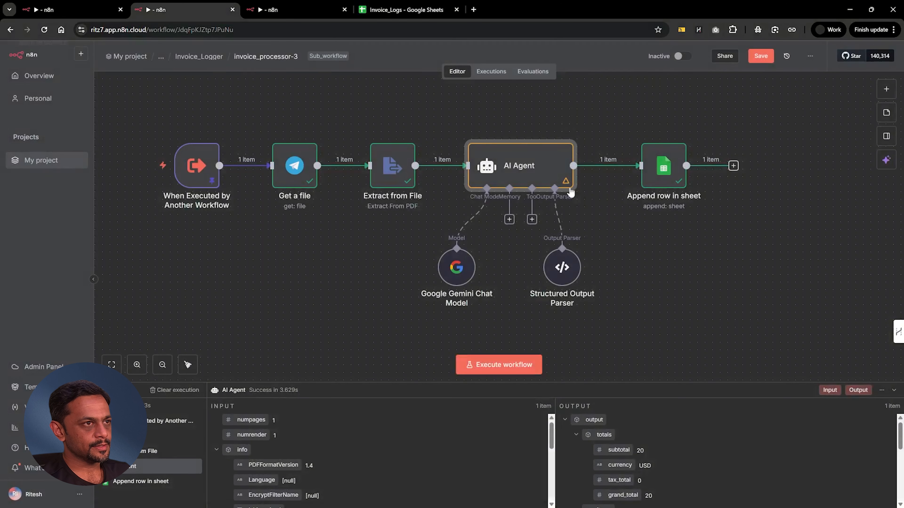
# - Review the column mappings of the Append row in sheet node in invoice_processor-3 and rerun only the AI Agent node
pyautogui.doubleClick(661, 165)
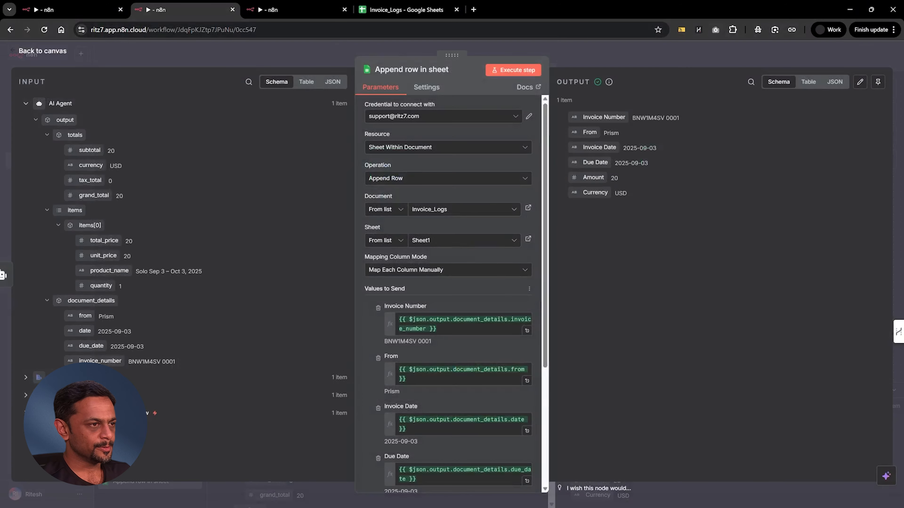
pyautogui.scroll(-5, 444, 354)
pyautogui.scroll(1, 413, 316)
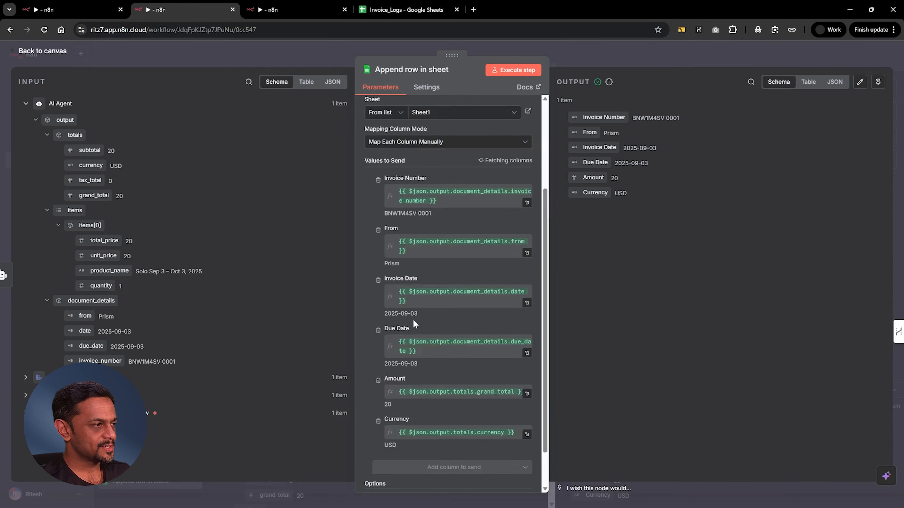
pyautogui.scroll(-1, 413, 318)
pyautogui.press('Escape')
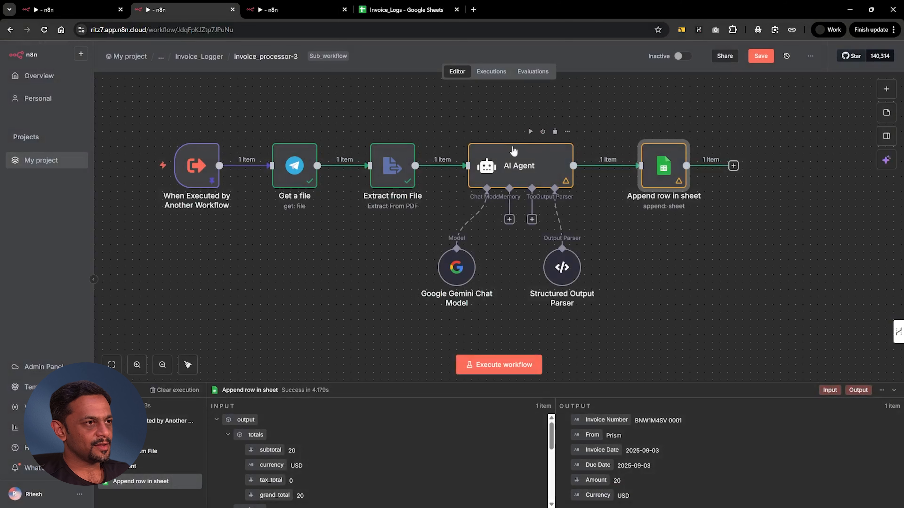
pyautogui.click(530, 131)
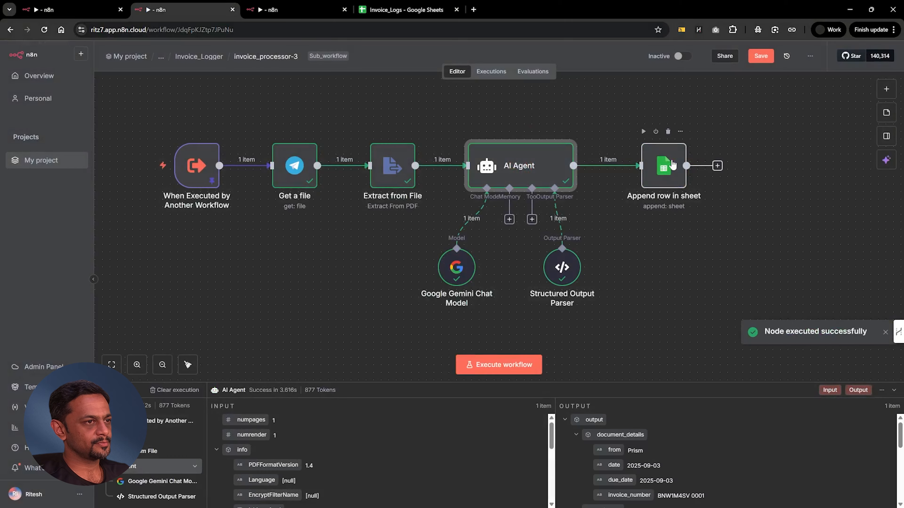
# - Map the AI Agent's category output to the Category column in the Append row in sheet node and save invoice_processor-3
pyautogui.doubleClick(672, 165)
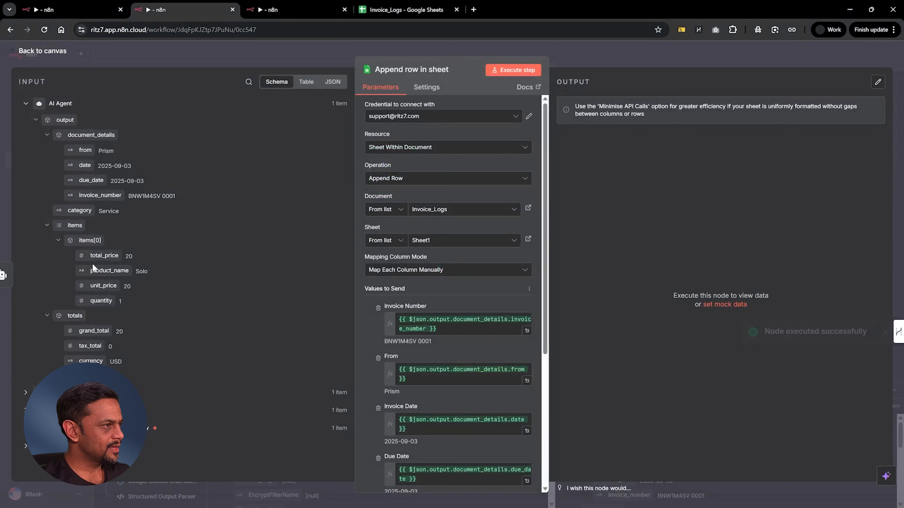
pyautogui.scroll(-5, 435, 307)
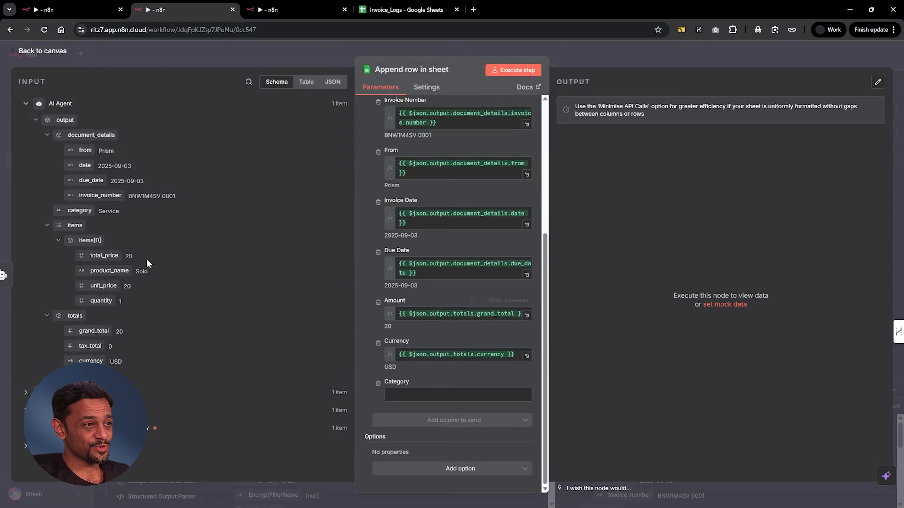
pyautogui.moveTo(79, 211); pyautogui.dragTo(411, 395)
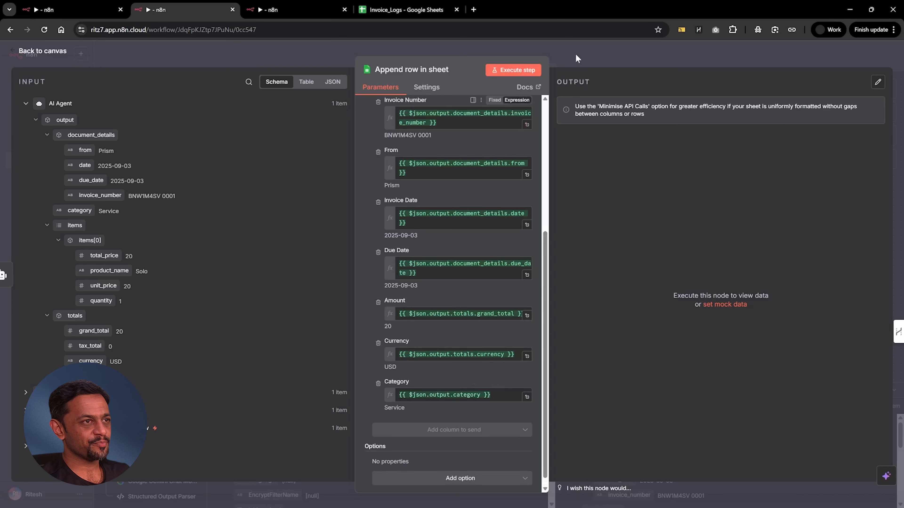
pyautogui.click(589, 63)
pyautogui.click(757, 56)
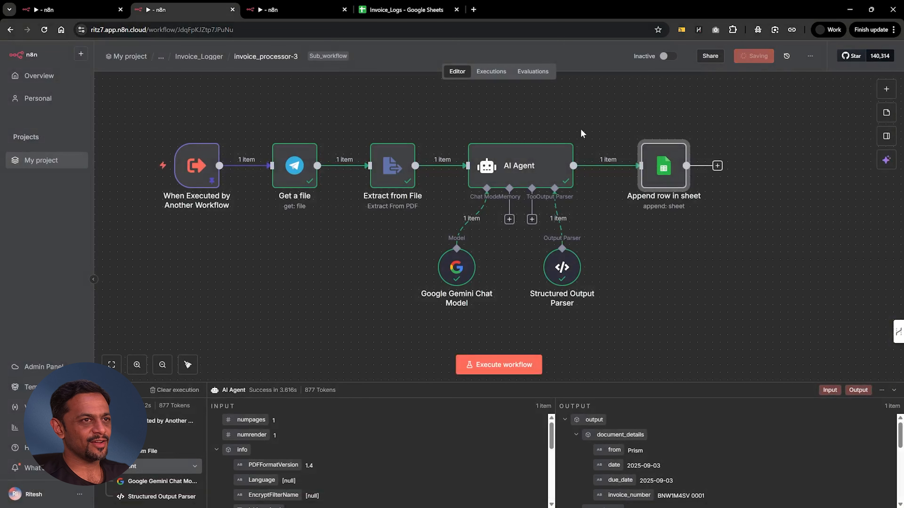
# - Close the AI Agent's system message editor in bill_processor-3 and return to the Log_Book workflow
pyautogui.click(297, 14)
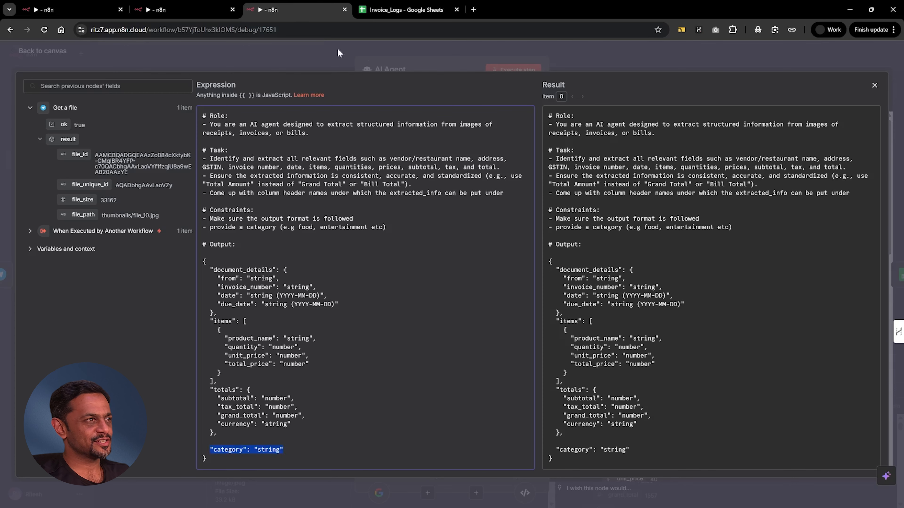
pyautogui.click(377, 45)
pyautogui.click(599, 60)
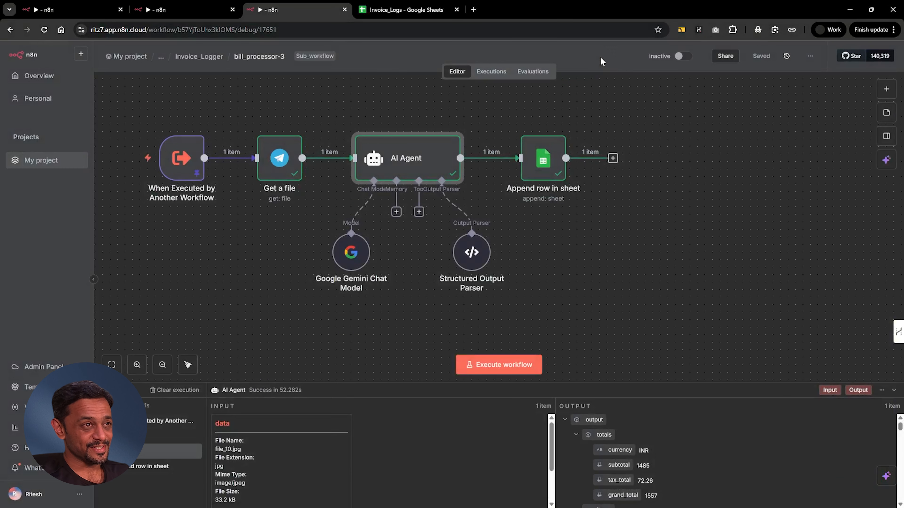
pyautogui.click(160, 10)
pyautogui.click(80, 15)
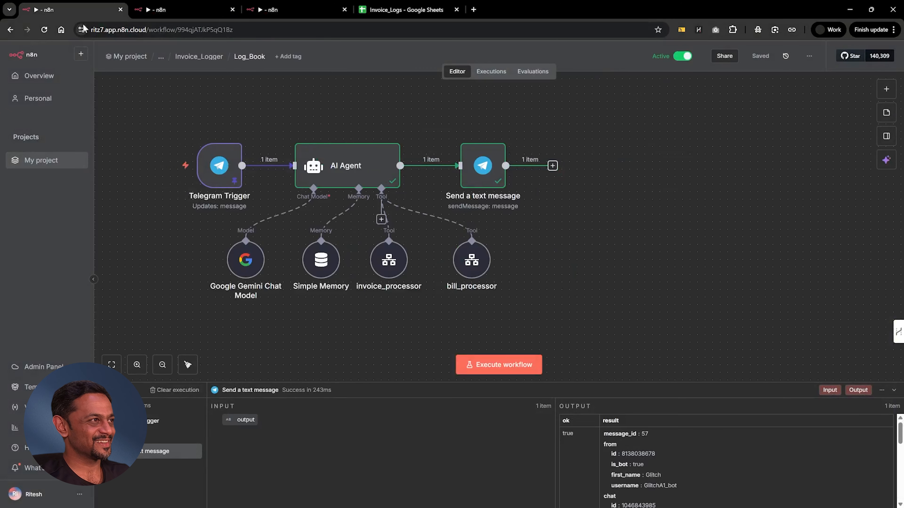
# - Watch row 6 of Invoice_Logs for the newly logged Prism invoice and check its Category cell
pyautogui.click(405, 10)
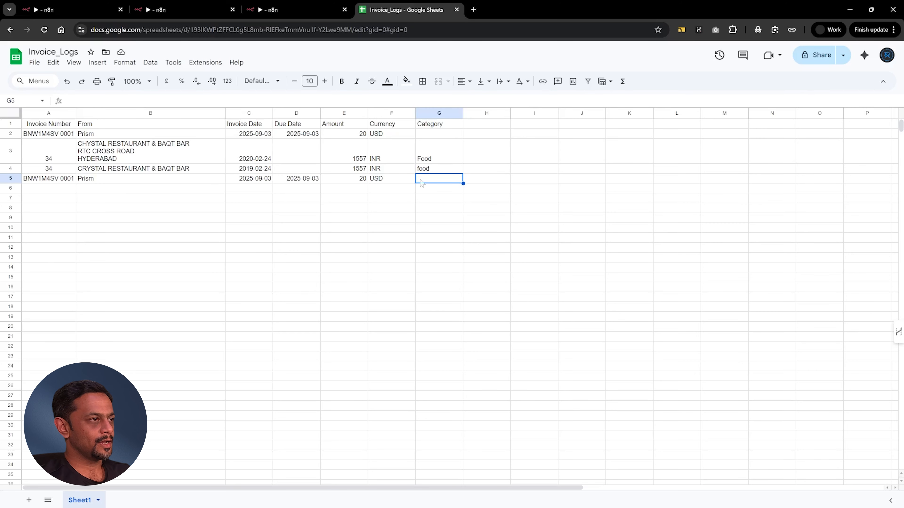
pyautogui.moveTo(51, 179); pyautogui.dragTo(377, 185)
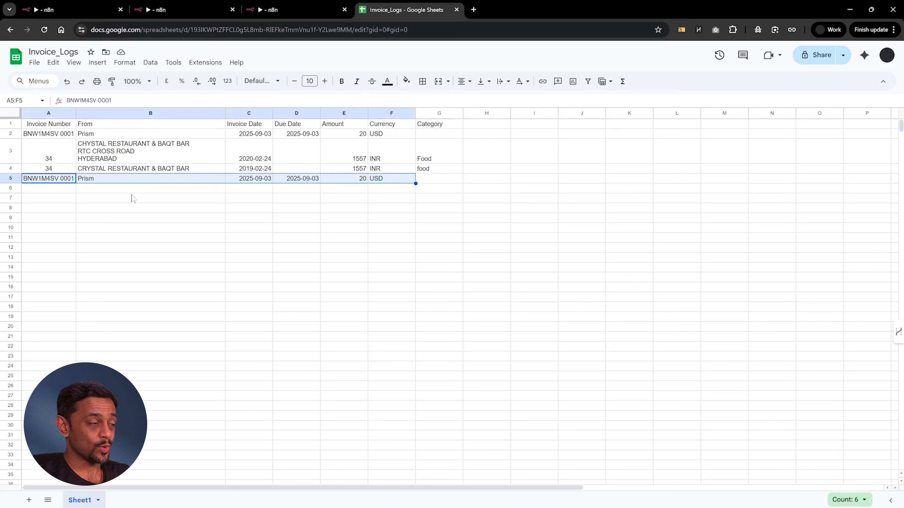
pyautogui.click(72, 190)
pyautogui.click(64, 192)
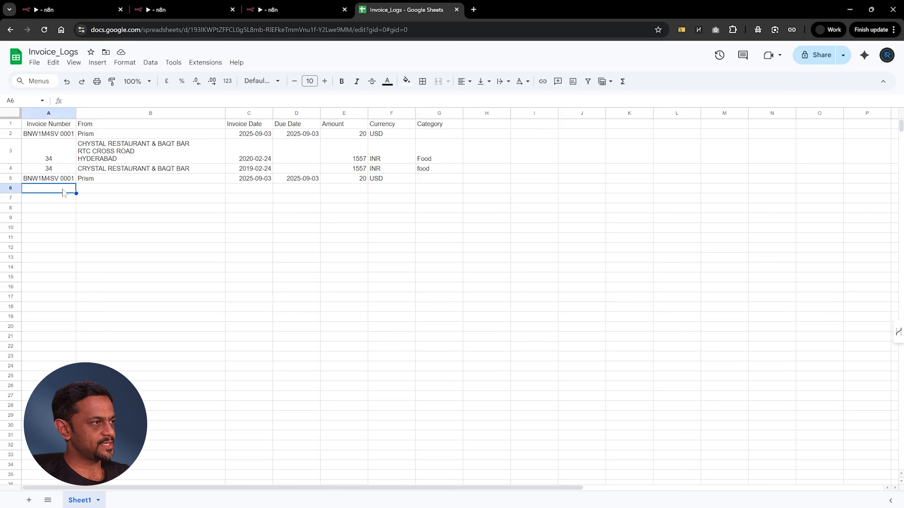
pyautogui.moveTo(64, 192); pyautogui.dragTo(428, 194)
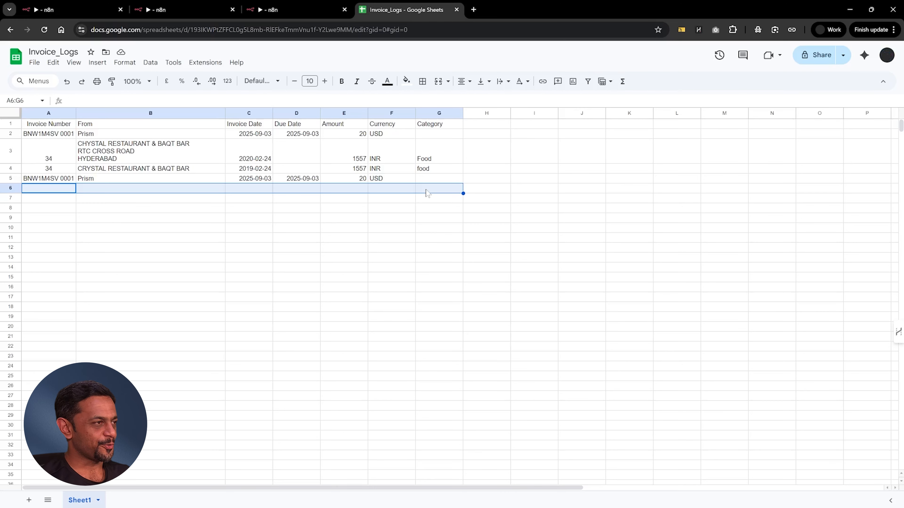
pyautogui.click(427, 191)
pyautogui.moveTo(71, 189); pyautogui.dragTo(283, 188)
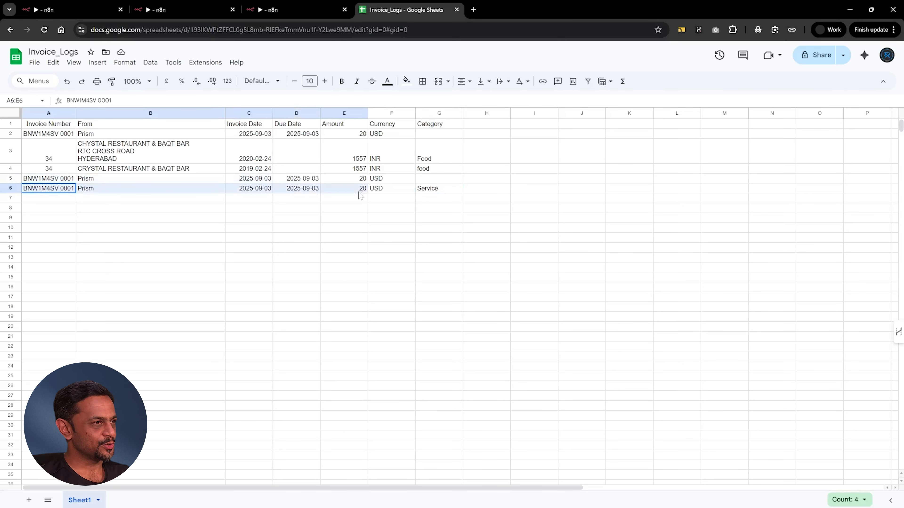
pyautogui.click(430, 189)
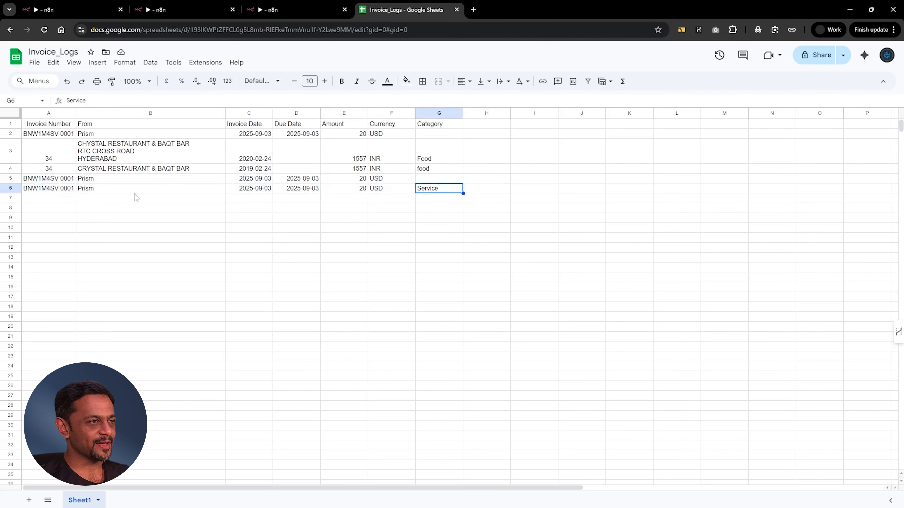
pyautogui.click(29, 190)
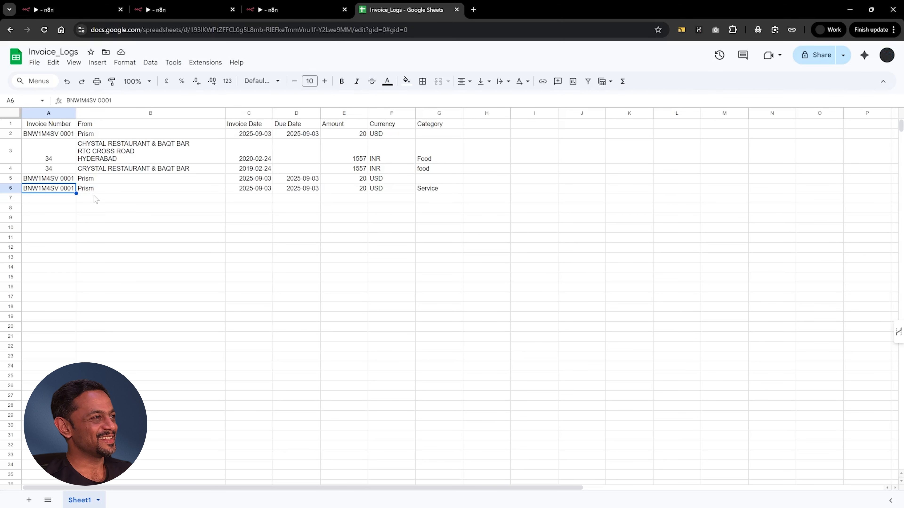
# - Review all logged entries in A2:G6 of Invoice_Logs and the Category cell of the last row
pyautogui.click(69, 11)
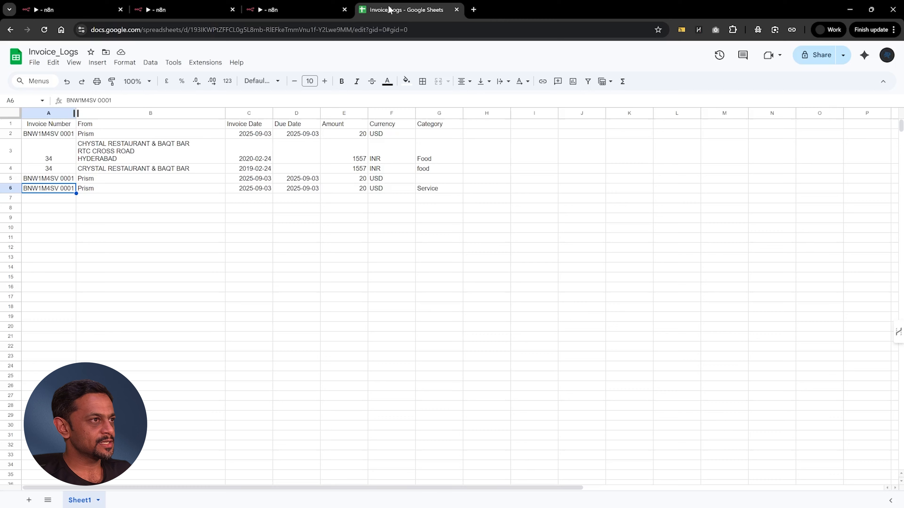
pyautogui.click(406, 9)
pyautogui.moveTo(68, 137); pyautogui.dragTo(429, 194)
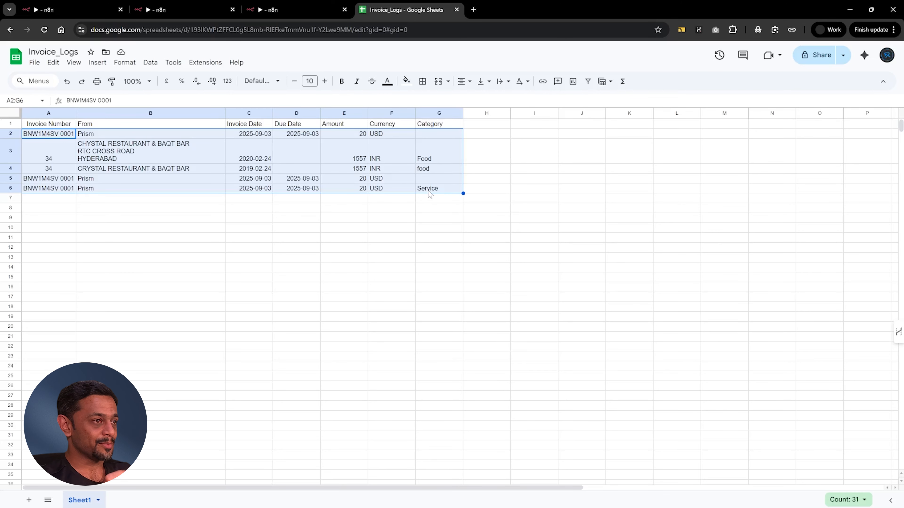
pyautogui.click(429, 190)
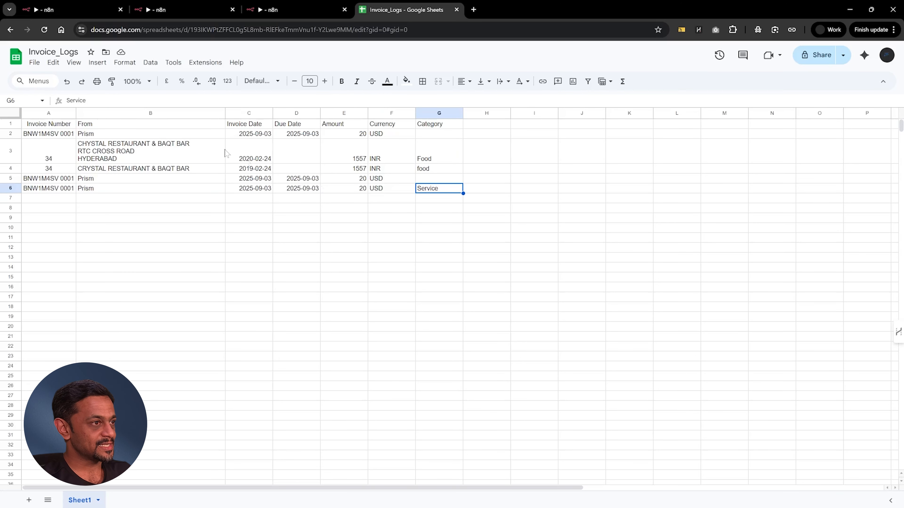
# - Delete row 2, the first Prism invoice entry, from the Invoice_Logs sheet
pyautogui.click(11, 134)
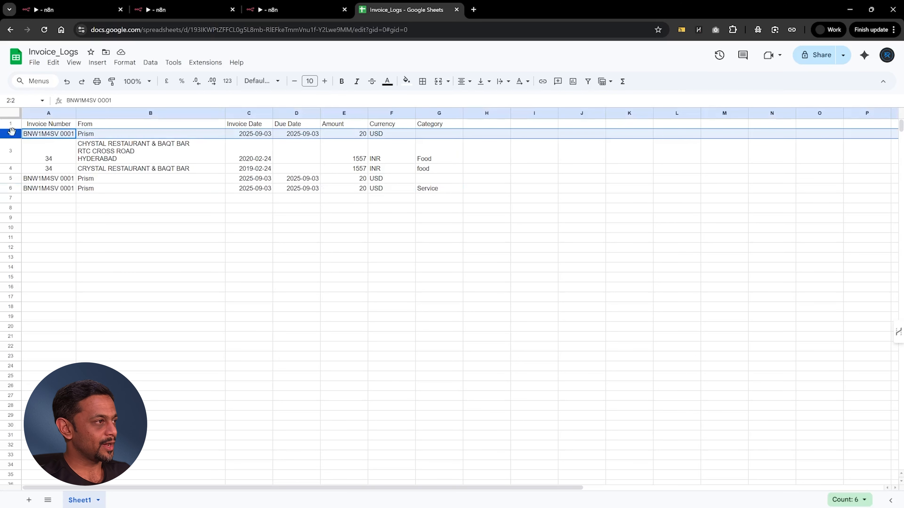
pyautogui.rightClick(11, 133)
pyautogui.click(51, 243)
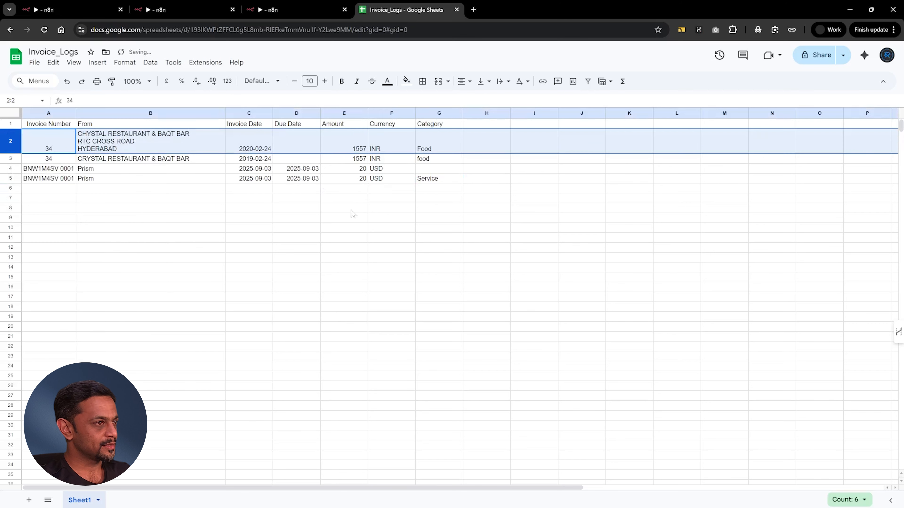
# - Copy the Category value "Service" from G5 into the empty cell G4 of the other Prism row
pyautogui.click(424, 182)
pyautogui.hotkey('ctrl', 'c')
pyautogui.press('Up')
pyautogui.hotkey('ctrl', 'v')
# - View the sums of the food amounts in E2:E3 and the service amounts in E4:E5, and return to the Log_Book workflow
pyautogui.press('Up')
pyautogui.press('Up')
pyautogui.press('Down')
pyautogui.press('Up')
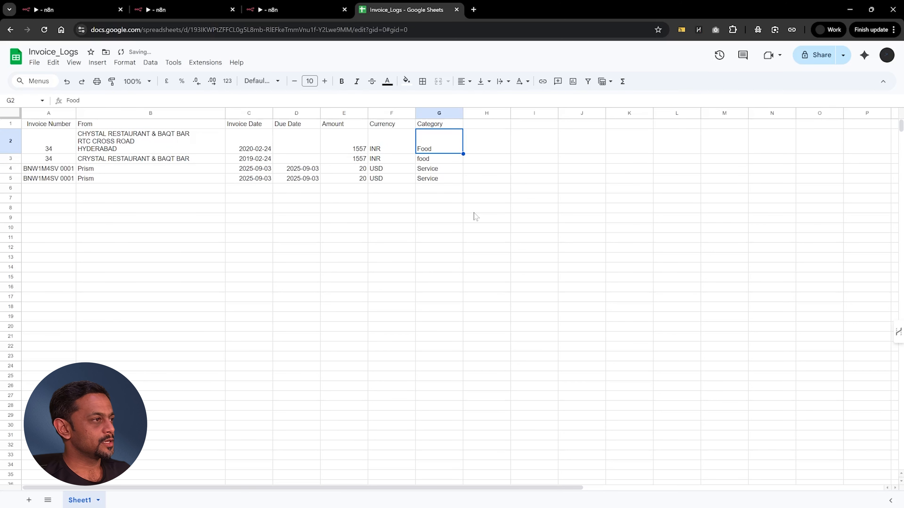
pyautogui.press('Left')
pyautogui.press('Left')
pyautogui.press('Left')
pyautogui.press('Left')
pyautogui.press('Left')
pyautogui.press('Left')
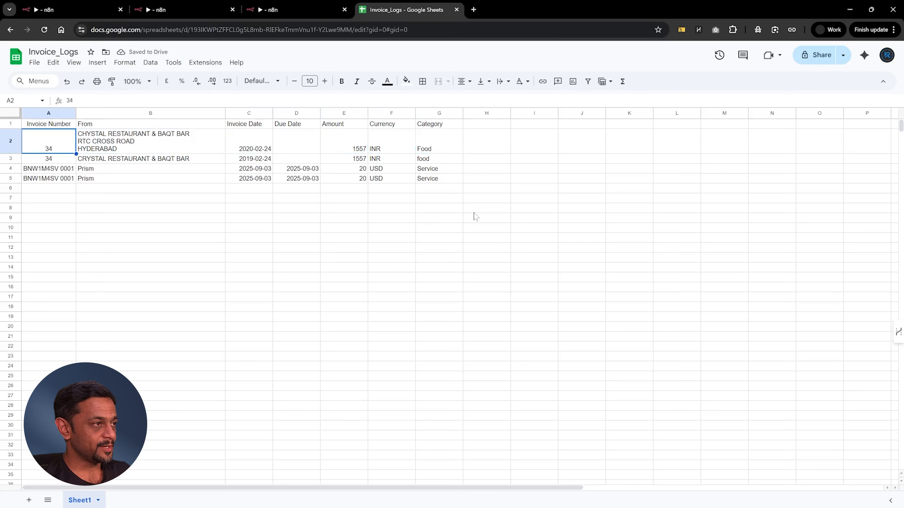
pyautogui.press('Down')
pyautogui.press('Right')
pyautogui.press('Right')
pyautogui.press('Right')
pyautogui.press('Right')
pyautogui.press('Up')
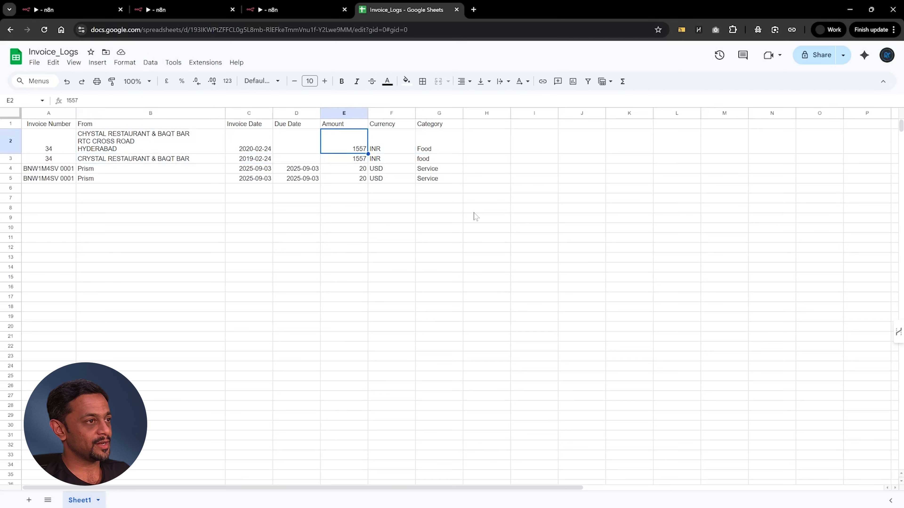
pyautogui.hotkey('shift', 'Down')
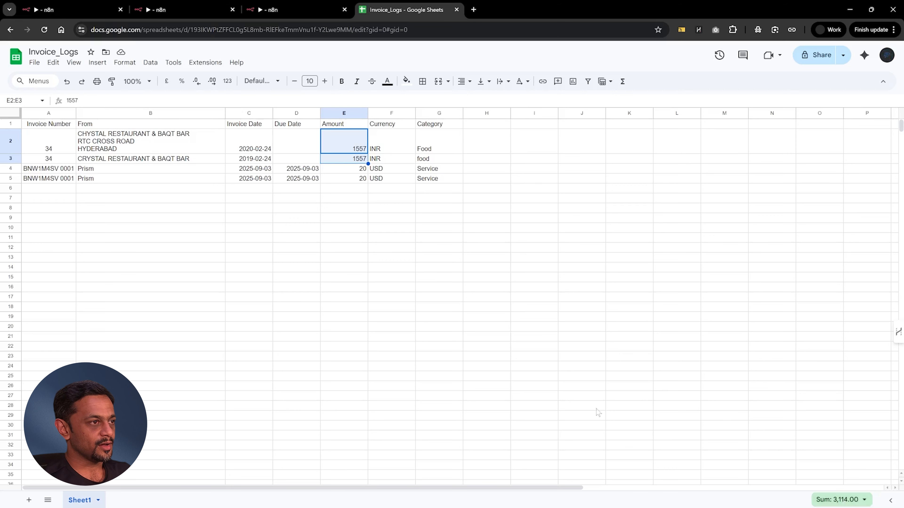
pyautogui.moveTo(346, 171); pyautogui.dragTo(349, 182)
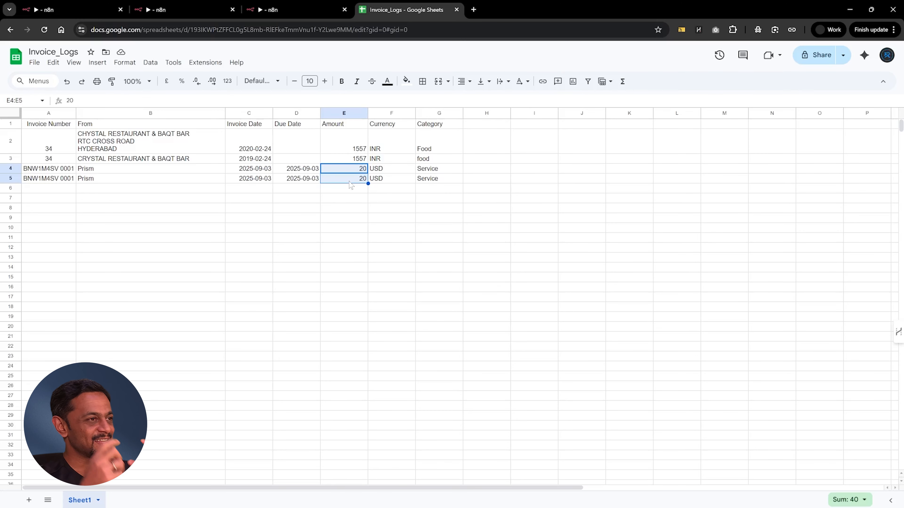
pyautogui.click(87, 10)
pyautogui.moveTo(175, 145)
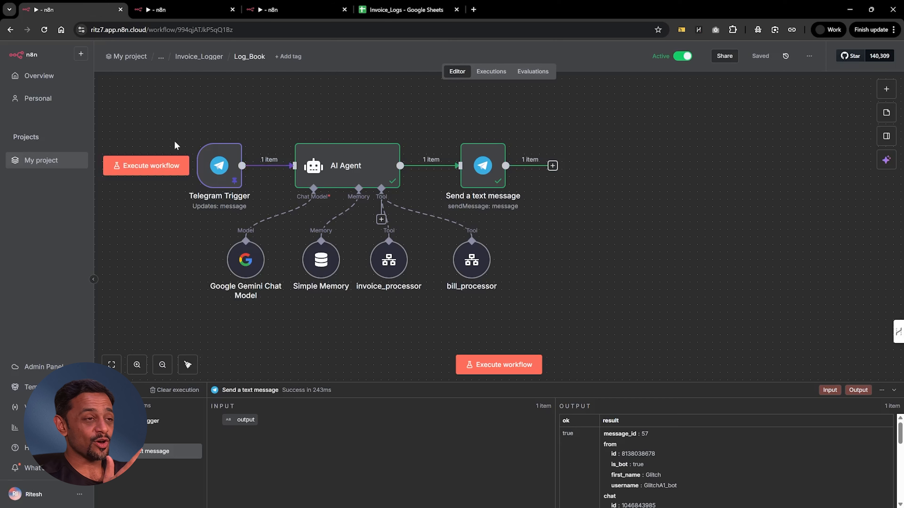